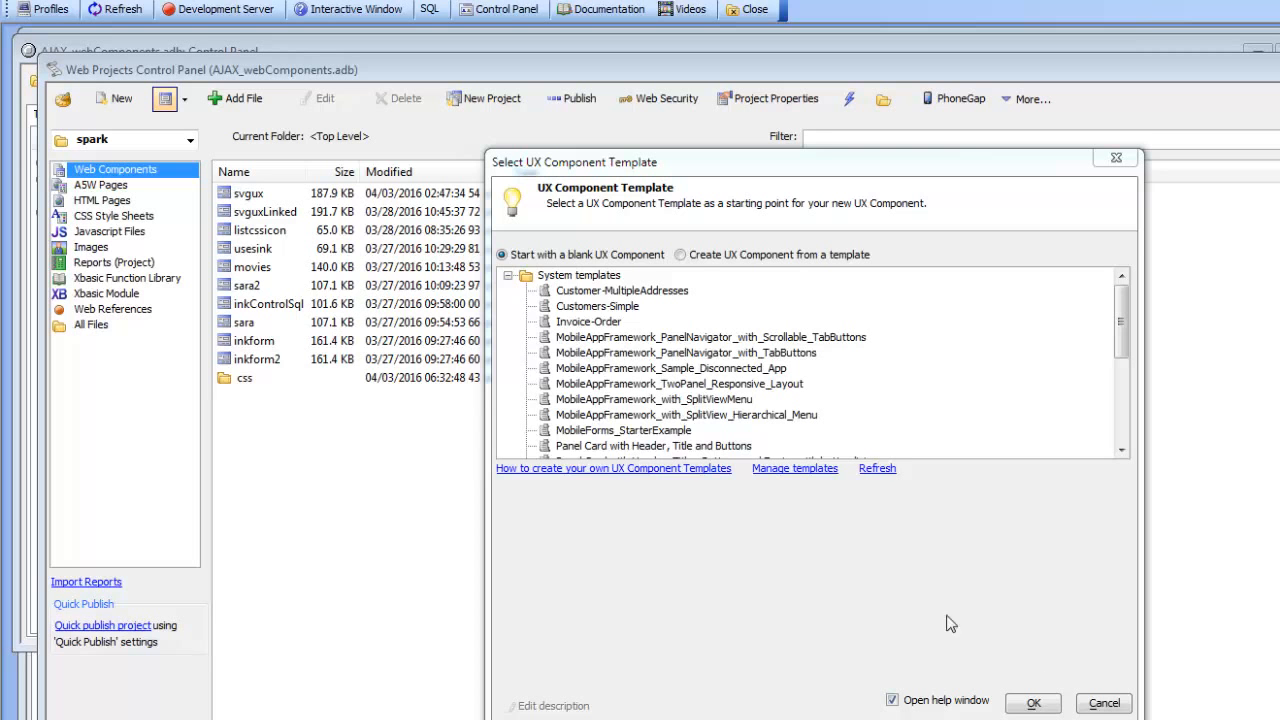
Create a UX component from the MobileForms_StarterExample template and dismiss its help description
click(603, 431)
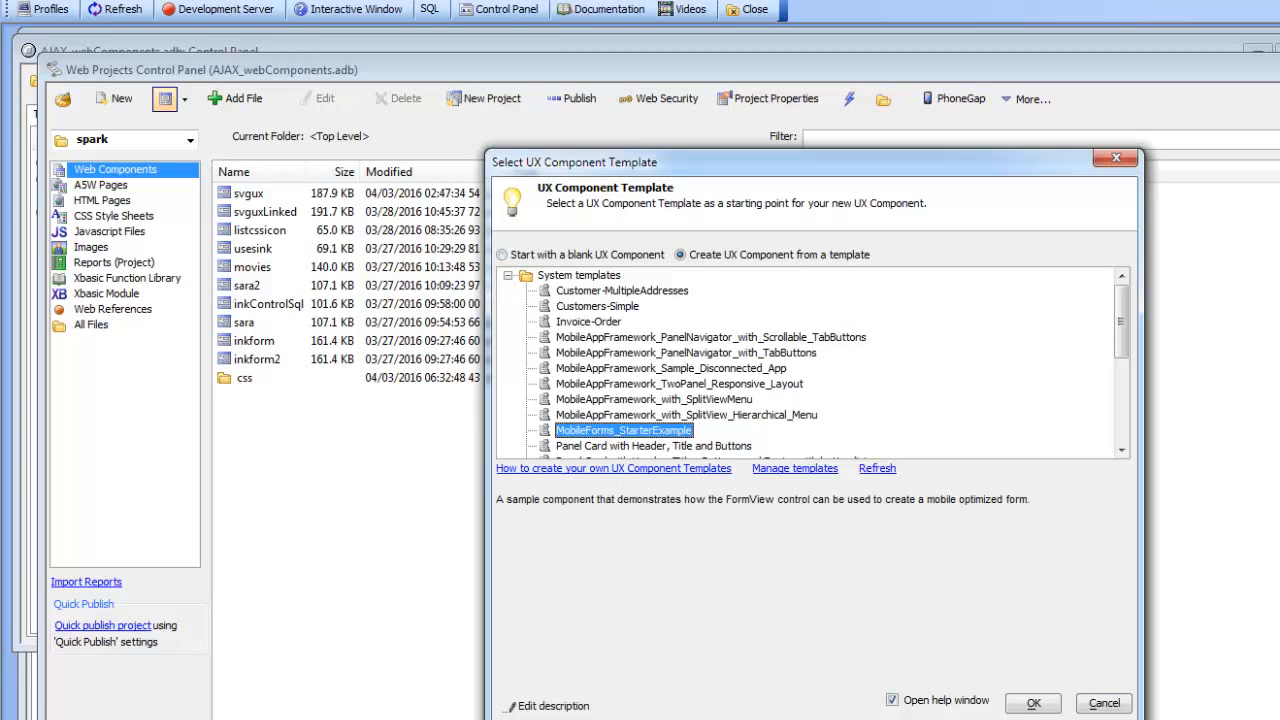
click(1033, 703)
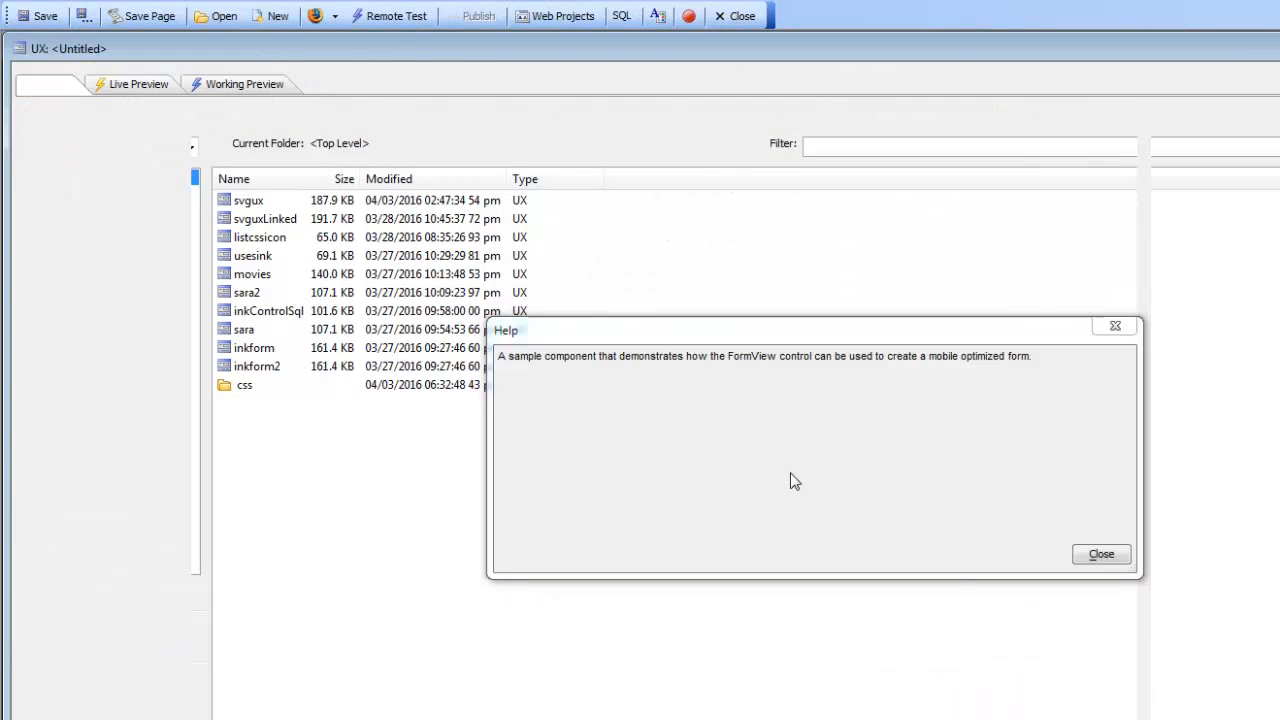
click(1100, 555)
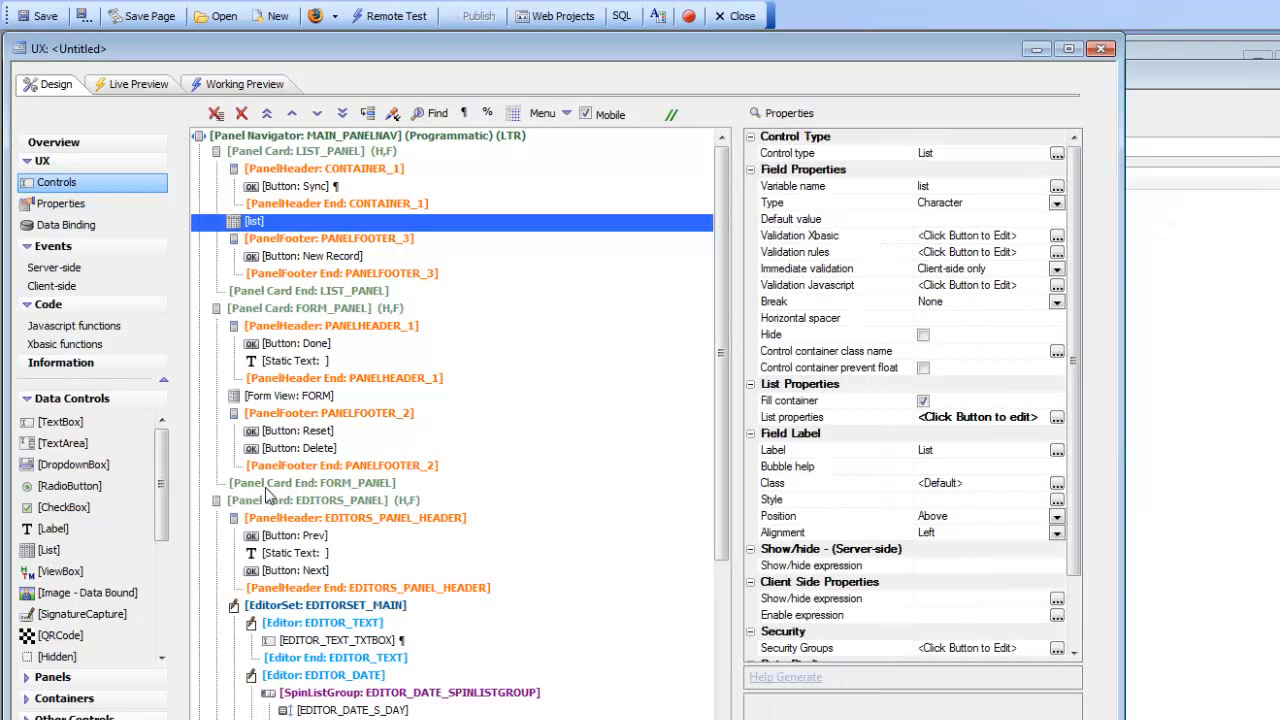
Run the component in Working Preview and open the Boston record from the list
click(280, 398)
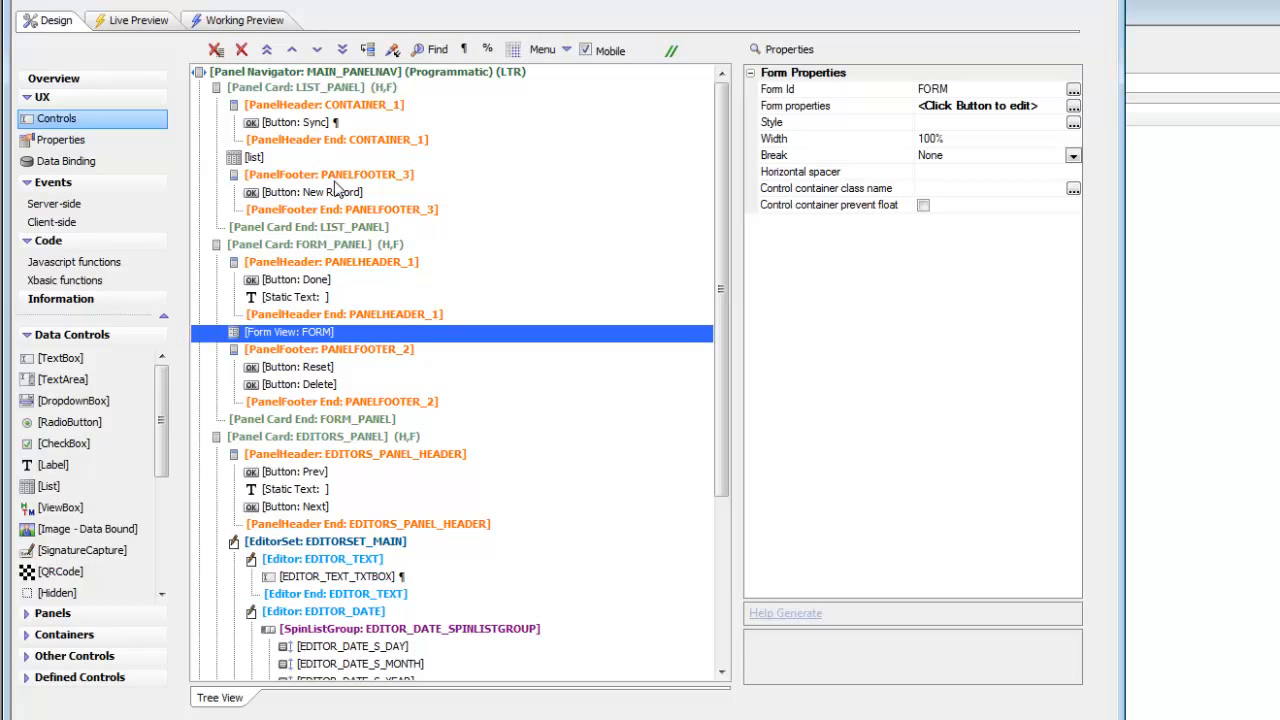
click(248, 20)
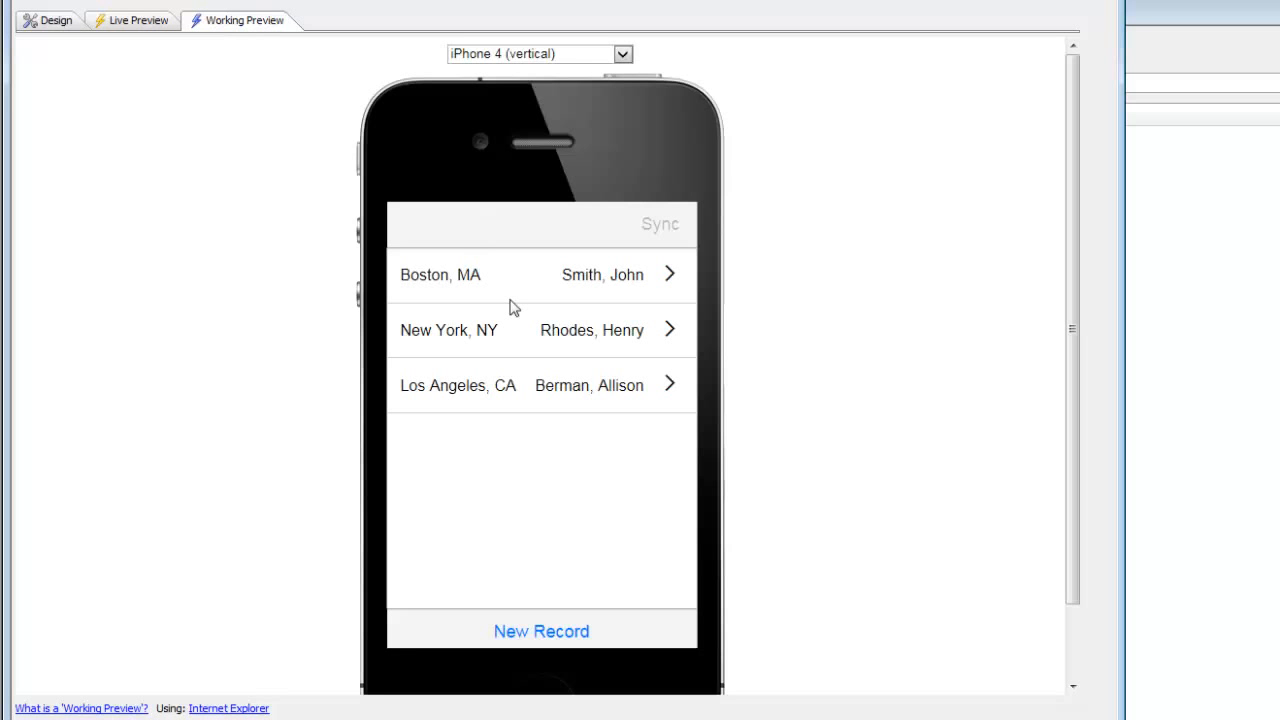
click(436, 285)
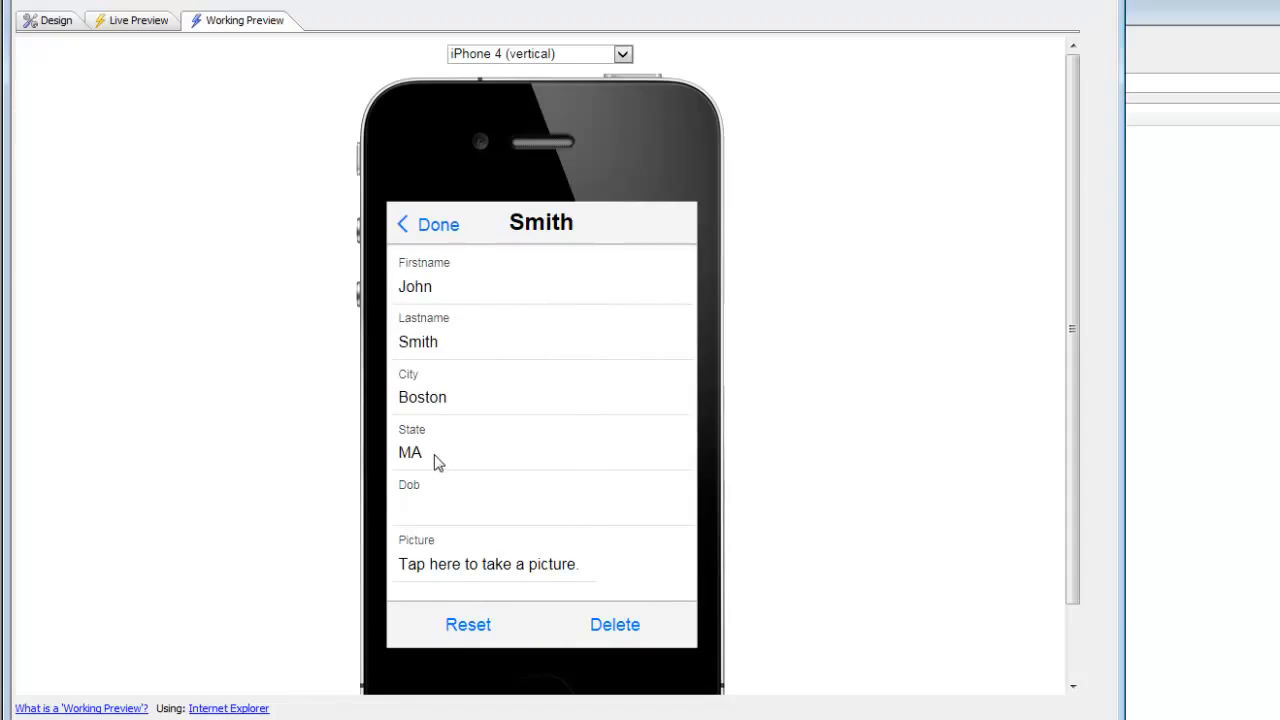
Go through the record's field editors from Firstname to State and choose Missouri as the state
click(428, 286)
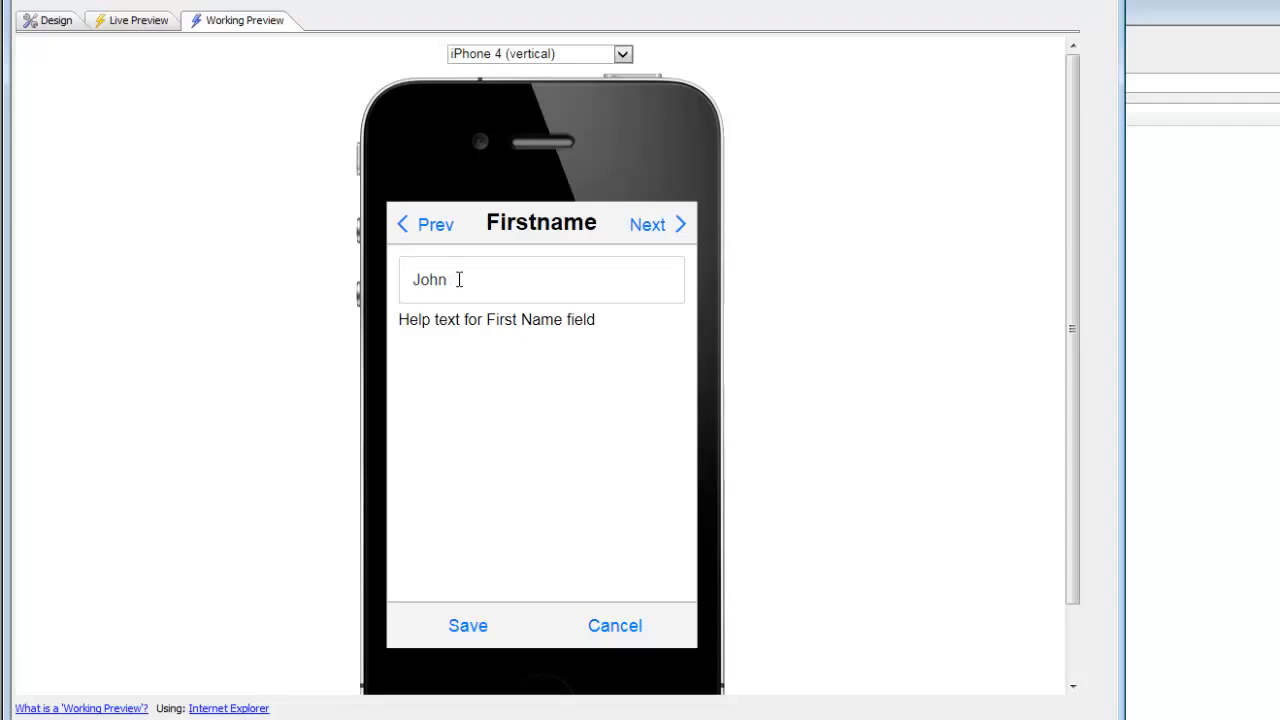
click(656, 228)
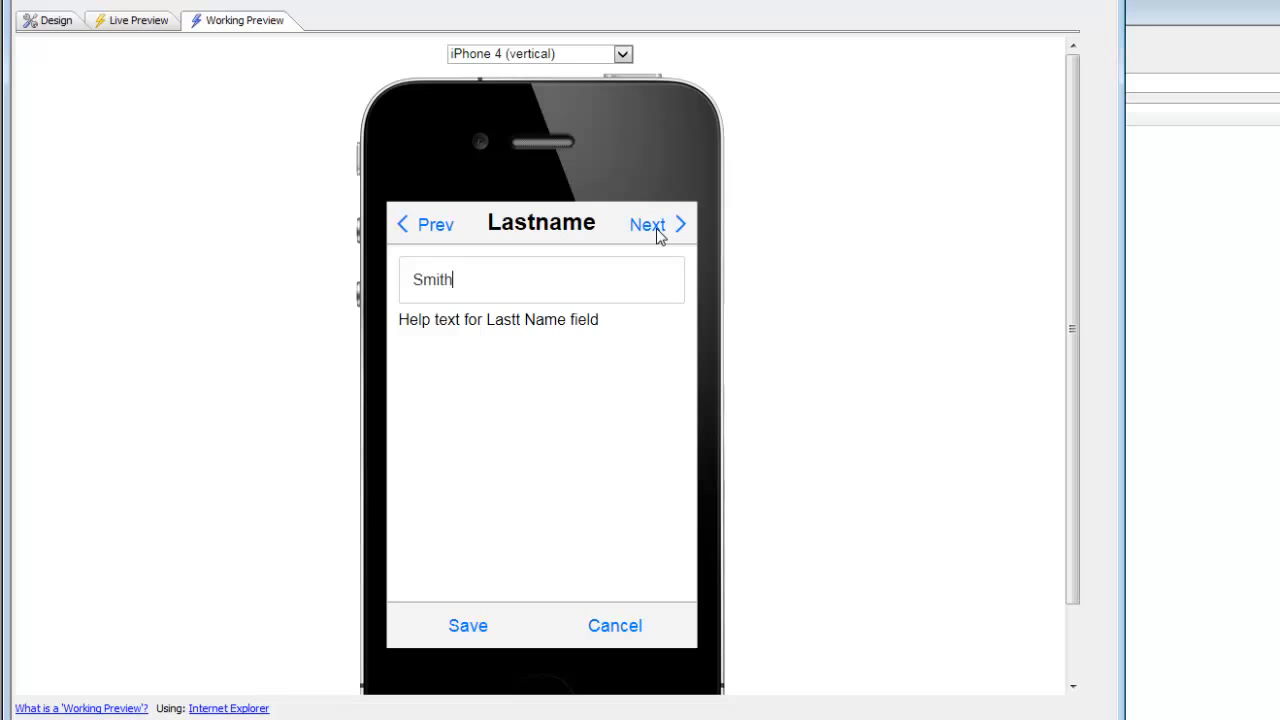
click(656, 227)
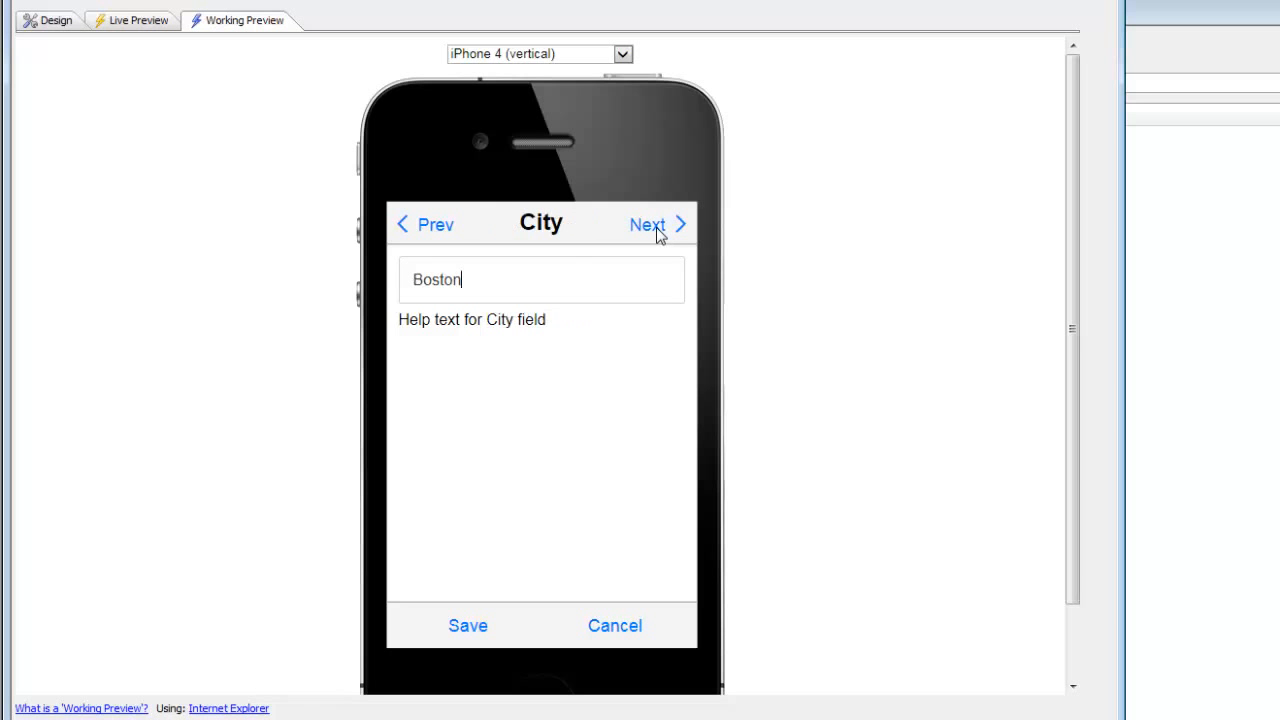
click(656, 227)
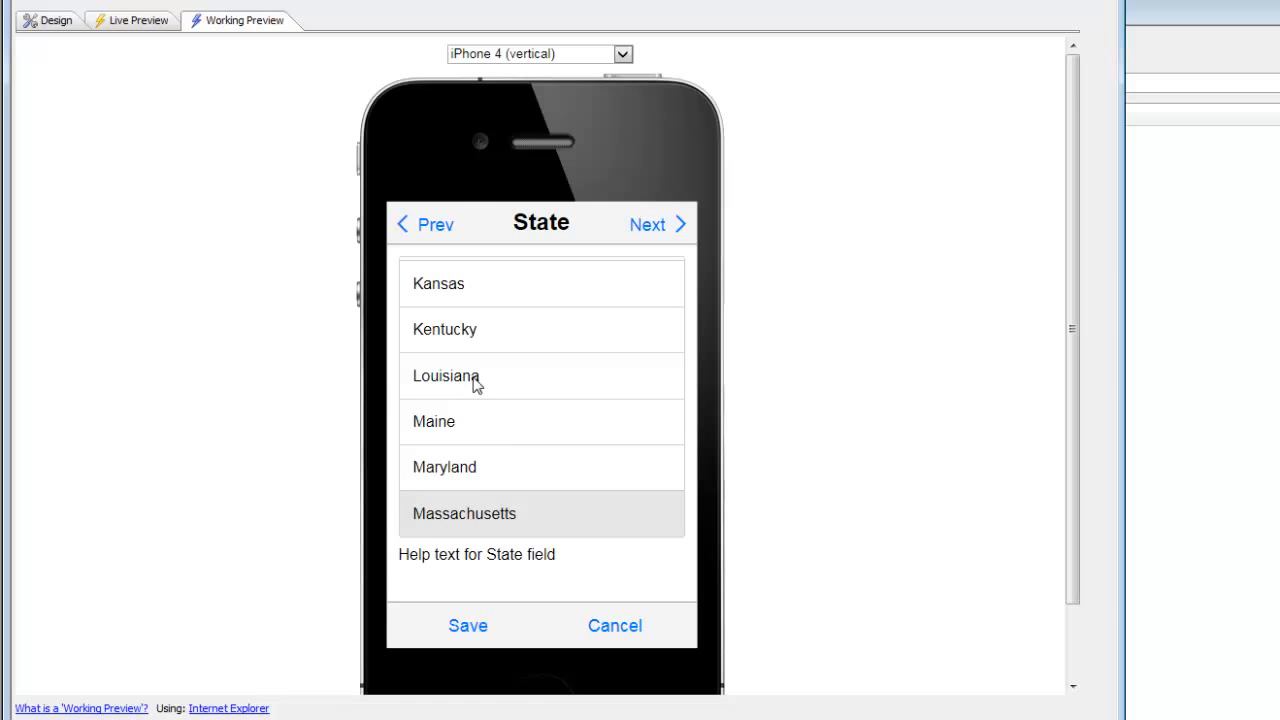
drag(485, 475, 486, 289)
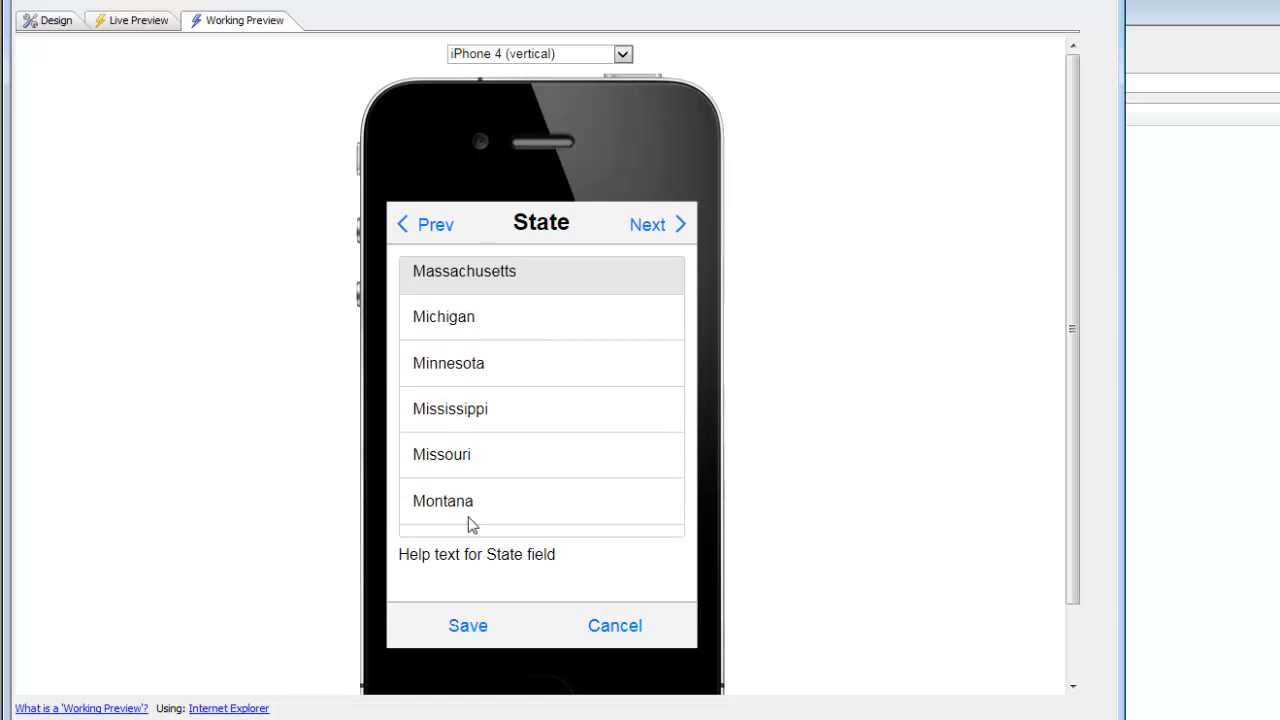
click(456, 458)
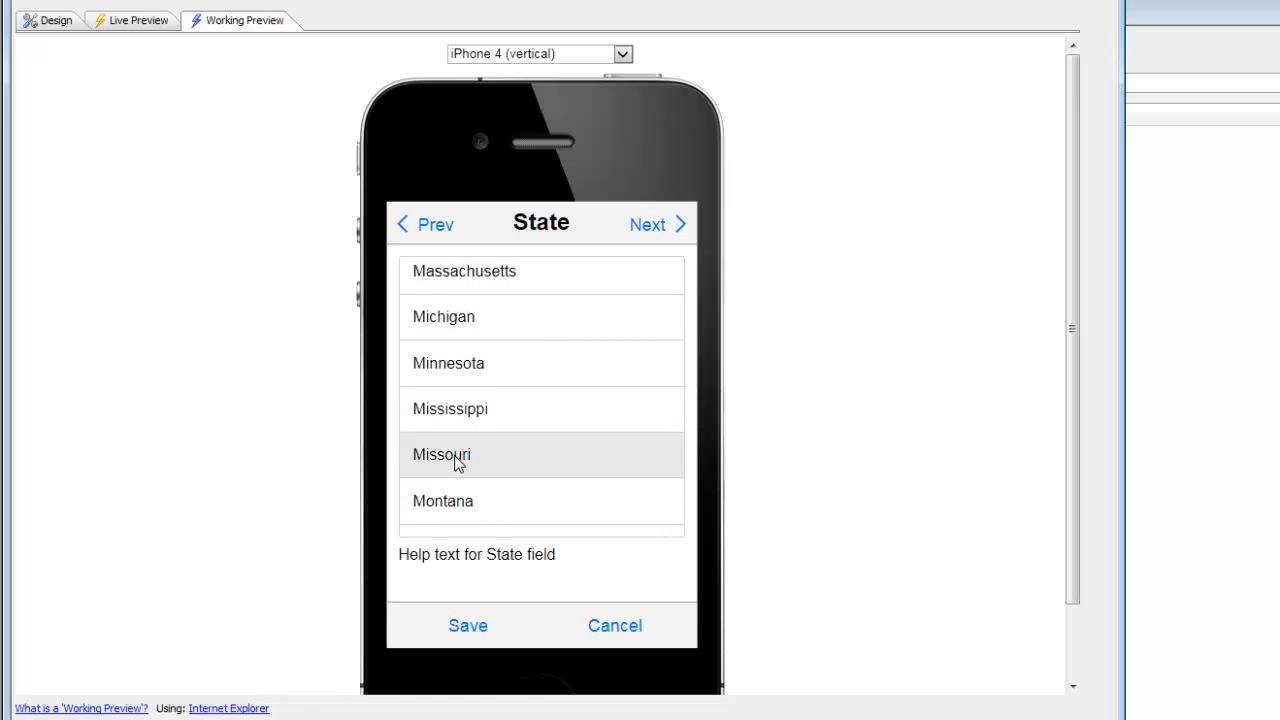
Pick a day, month and year in the record's date of birth editor
click(655, 228)
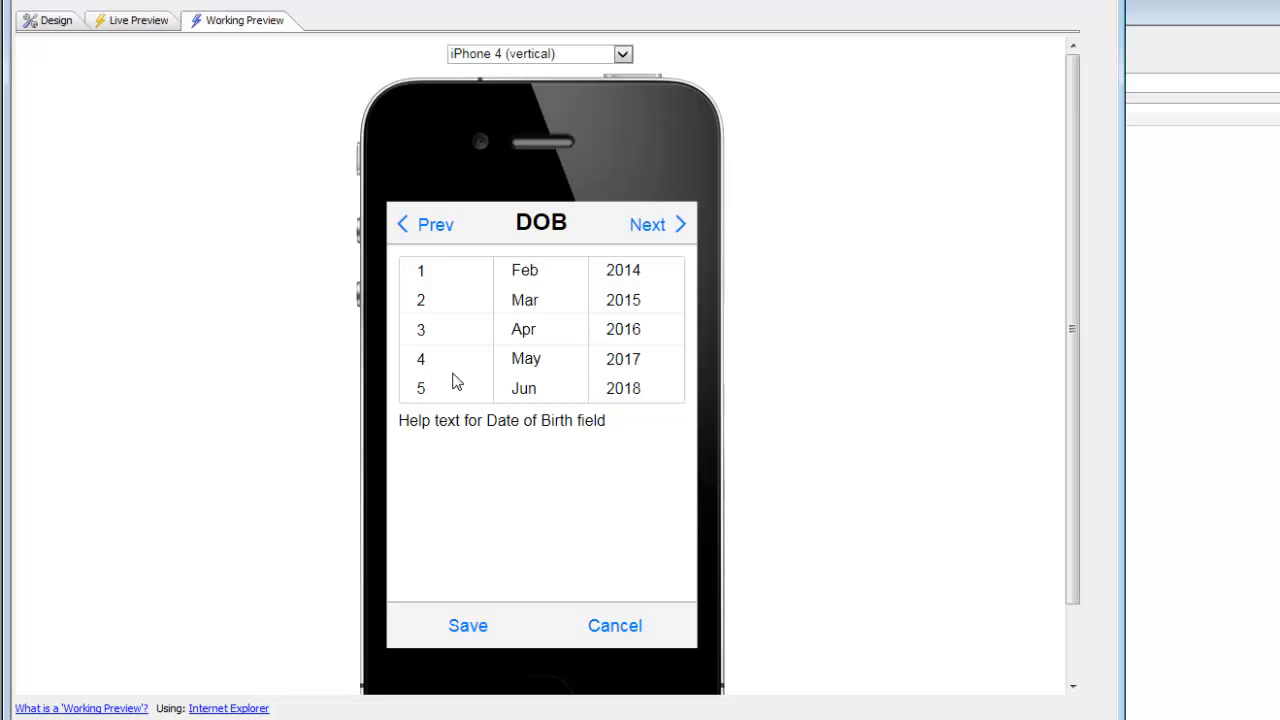
drag(457, 380, 437, 200)
drag(503, 369, 533, 322)
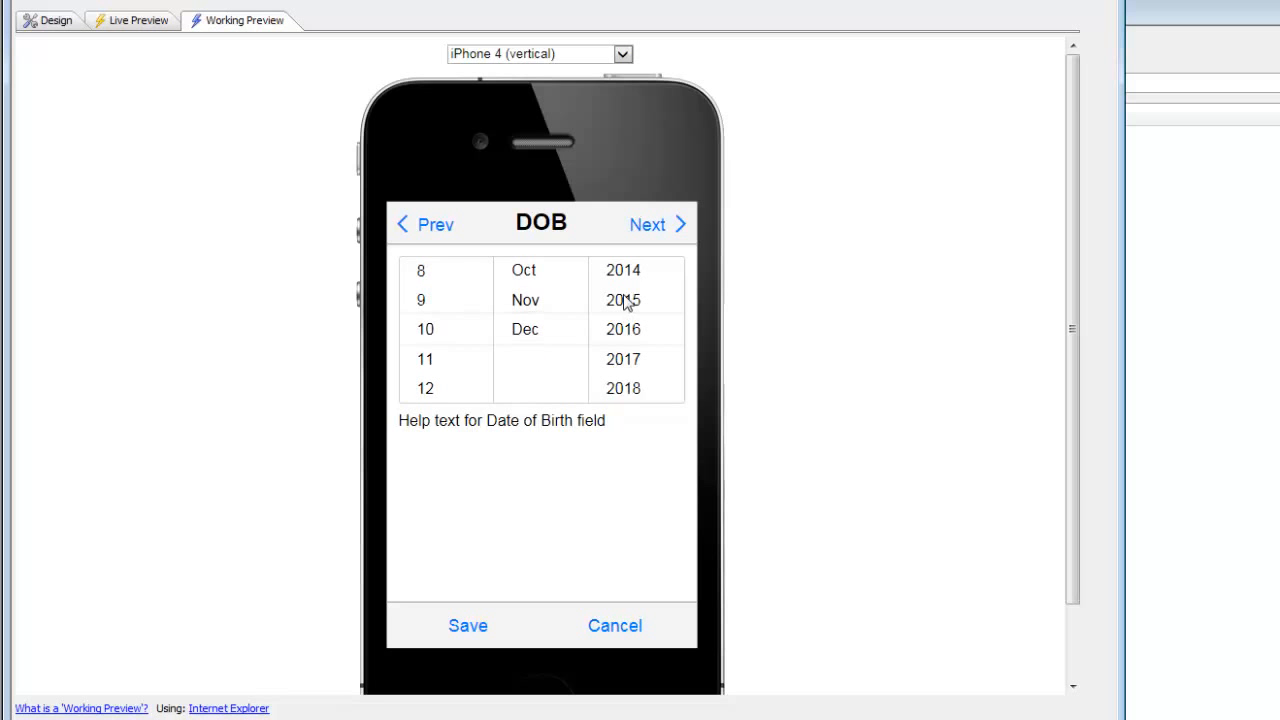
drag(620, 298, 634, 509)
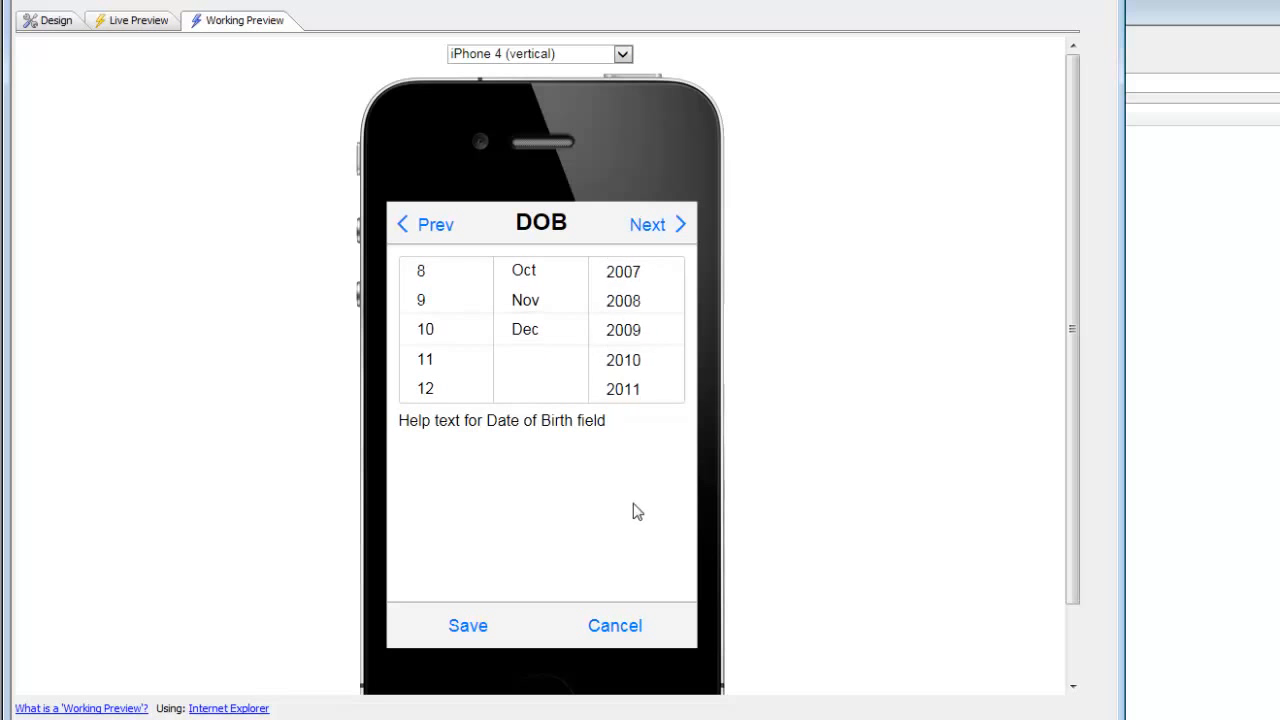
Advance past the date of birth editor, save the record's edits and return to the record list
click(655, 222)
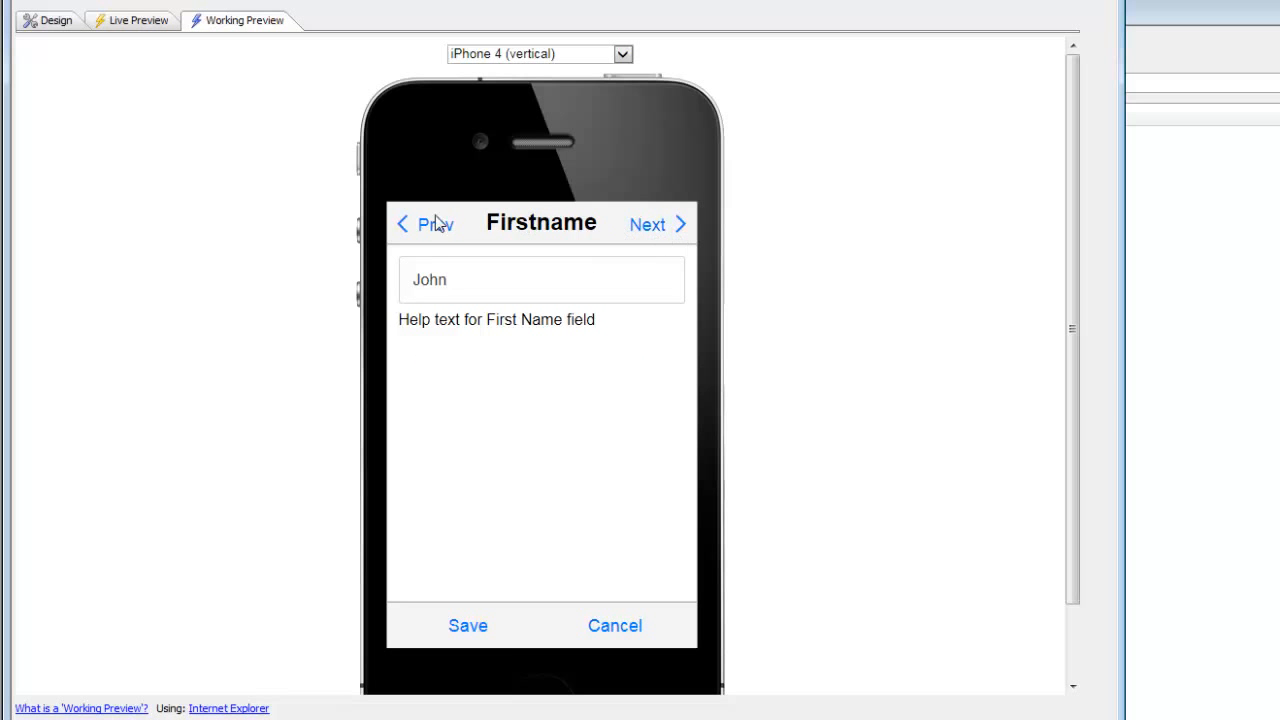
click(467, 624)
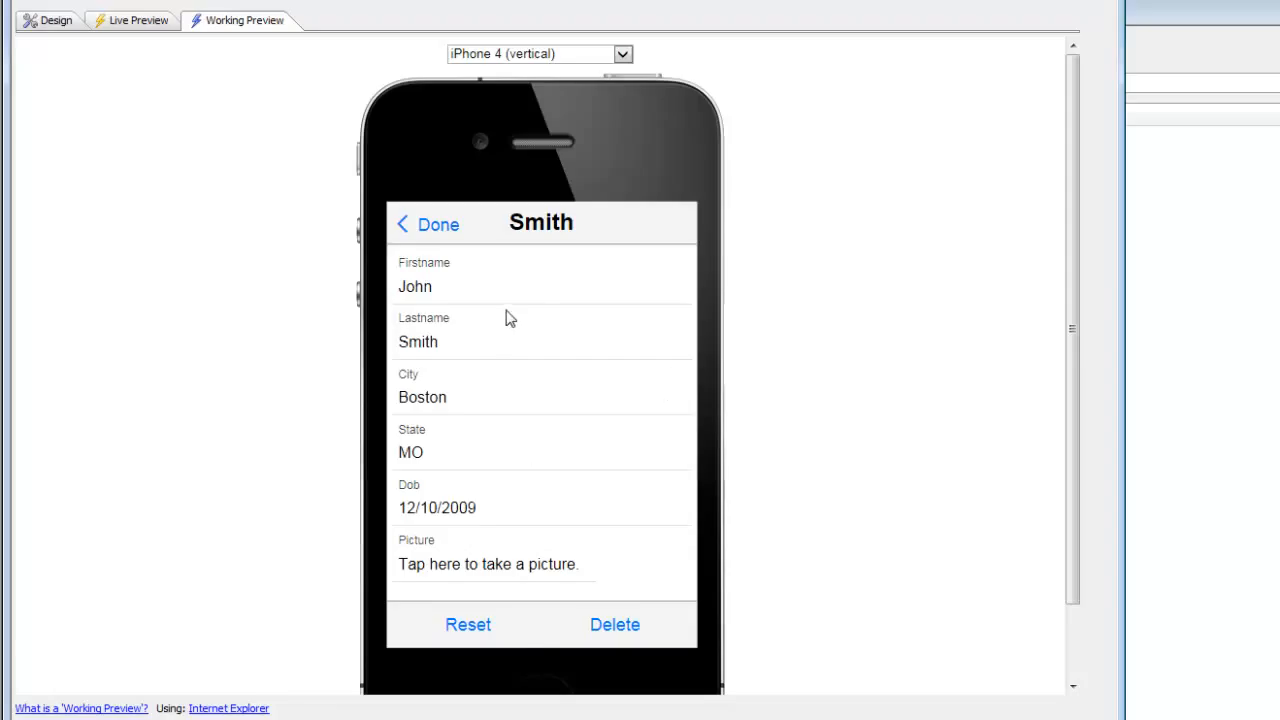
click(431, 226)
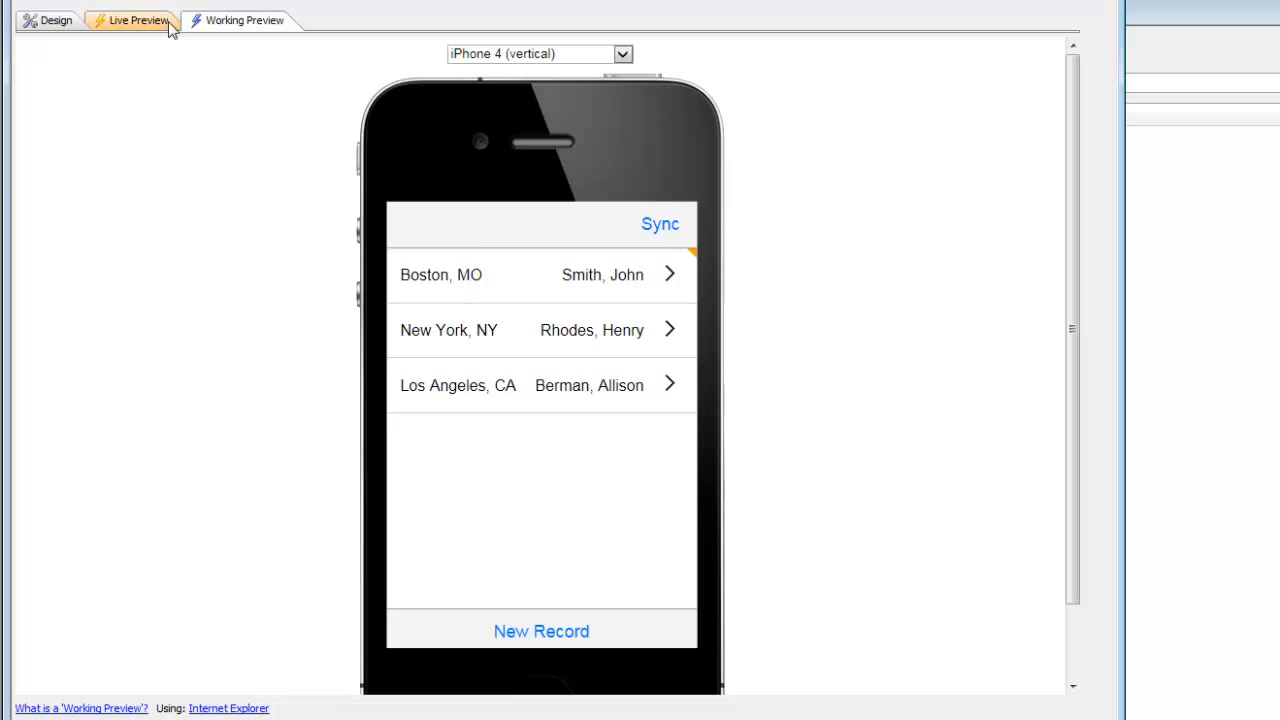
Open the list control's List Builder from the design and examine its static data rows
click(51, 21)
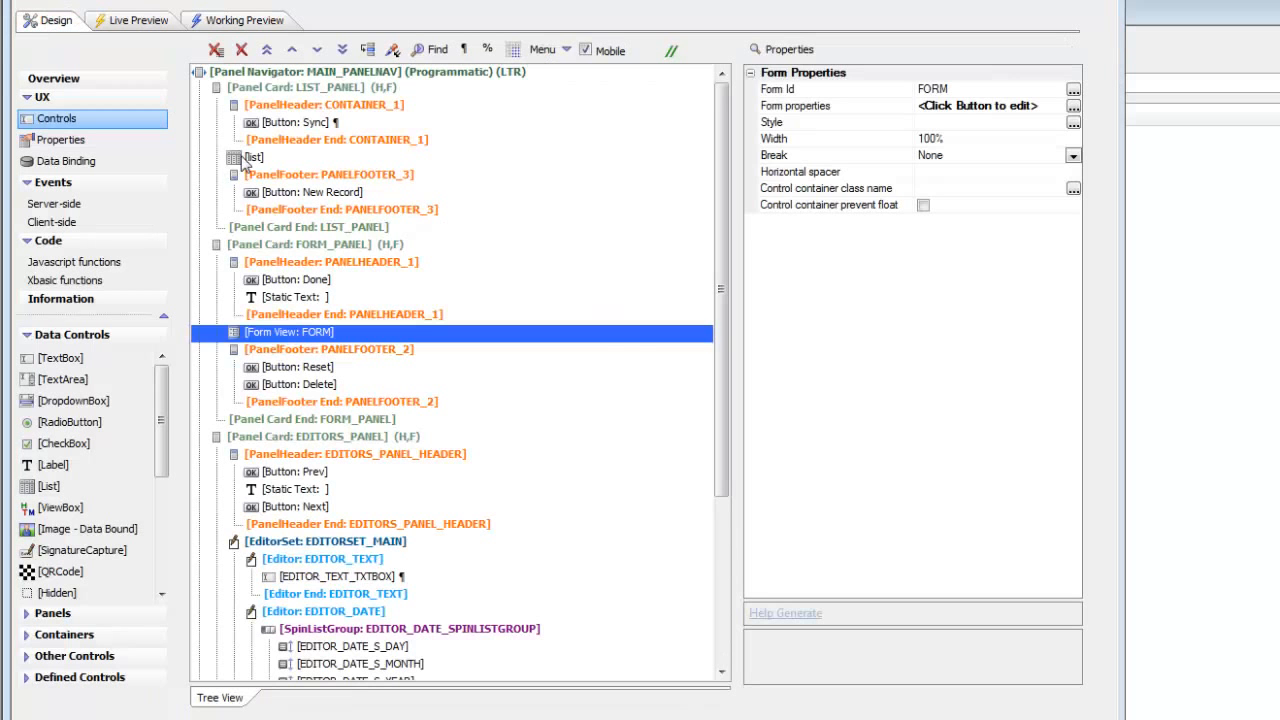
click(250, 158)
click(796, 358)
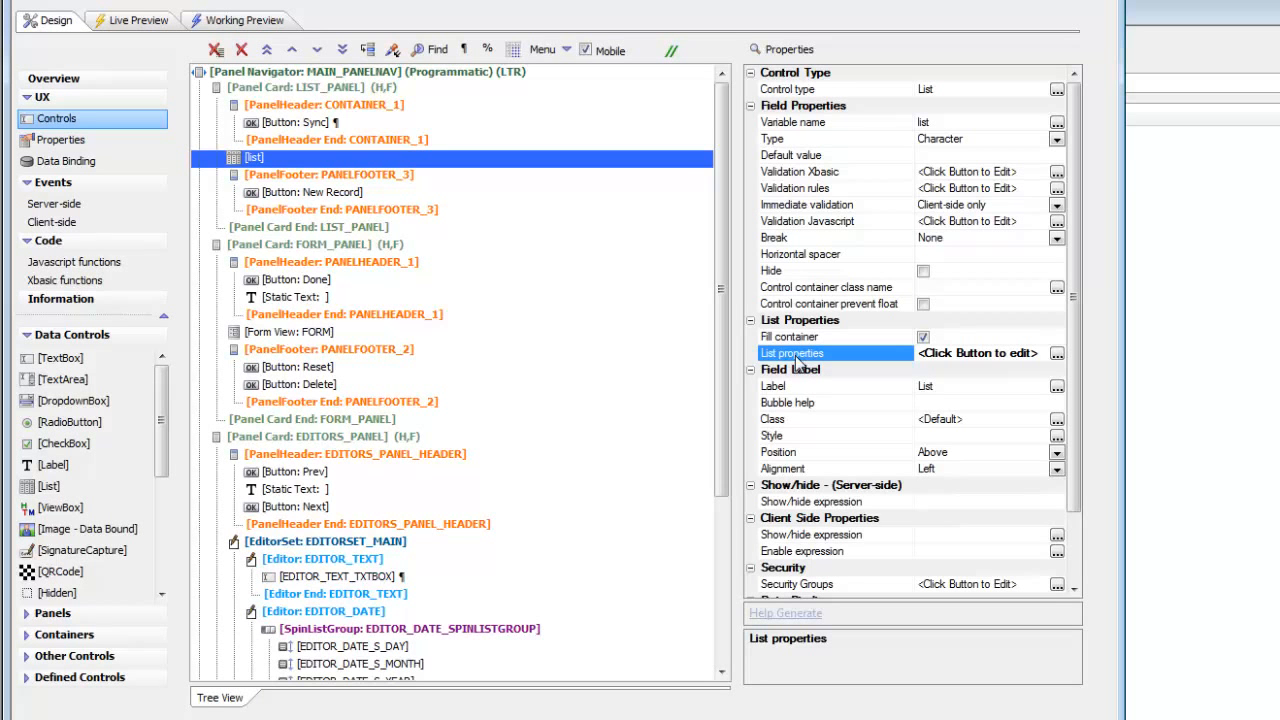
double_click(797, 356)
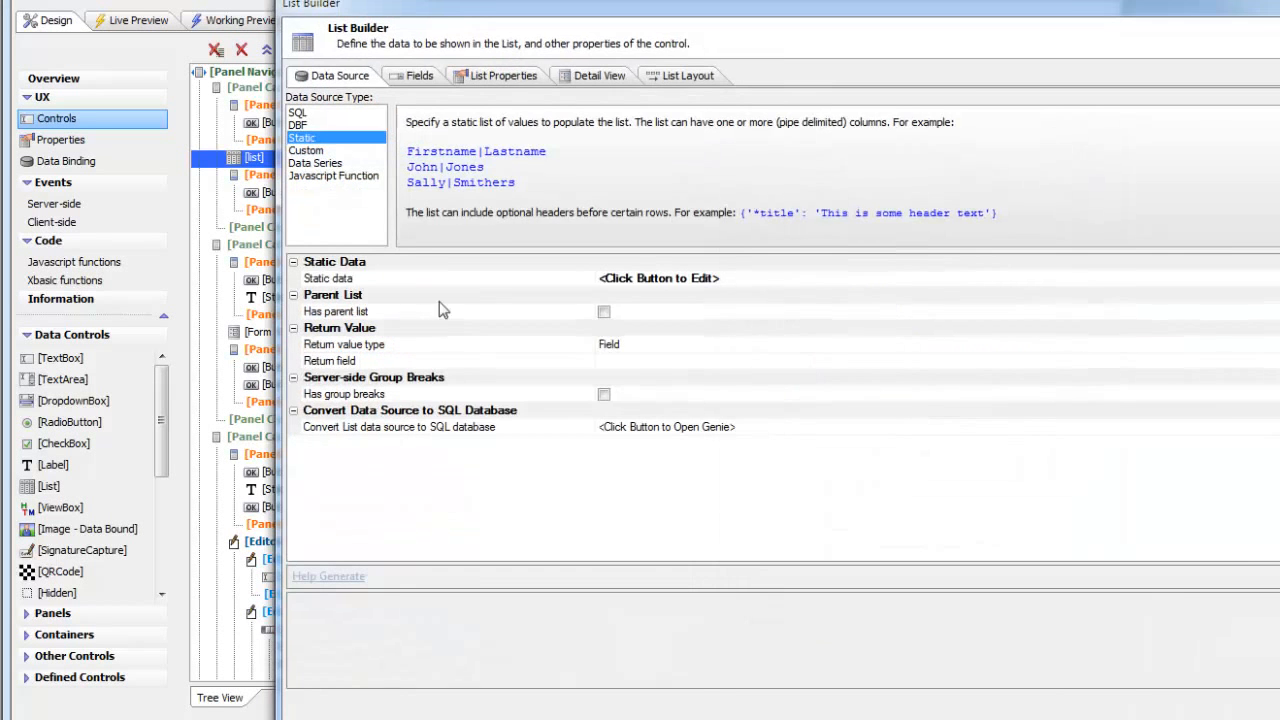
double_click(345, 278)
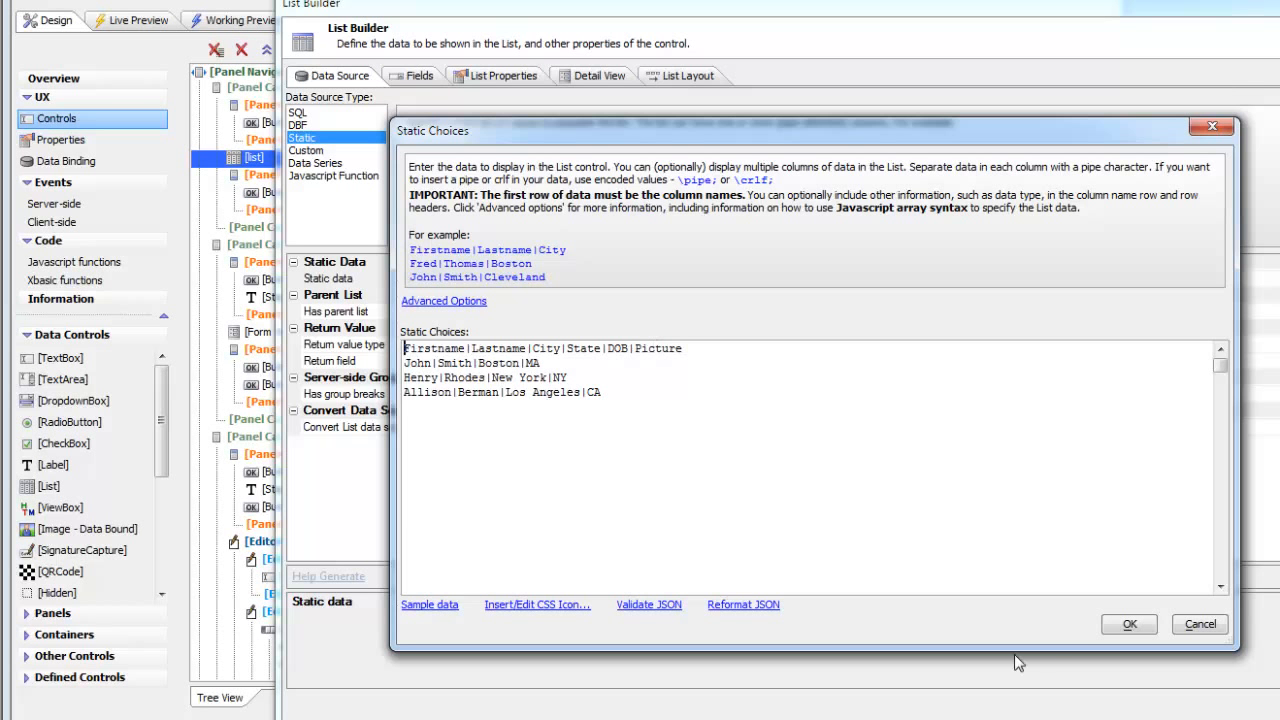
click(1128, 625)
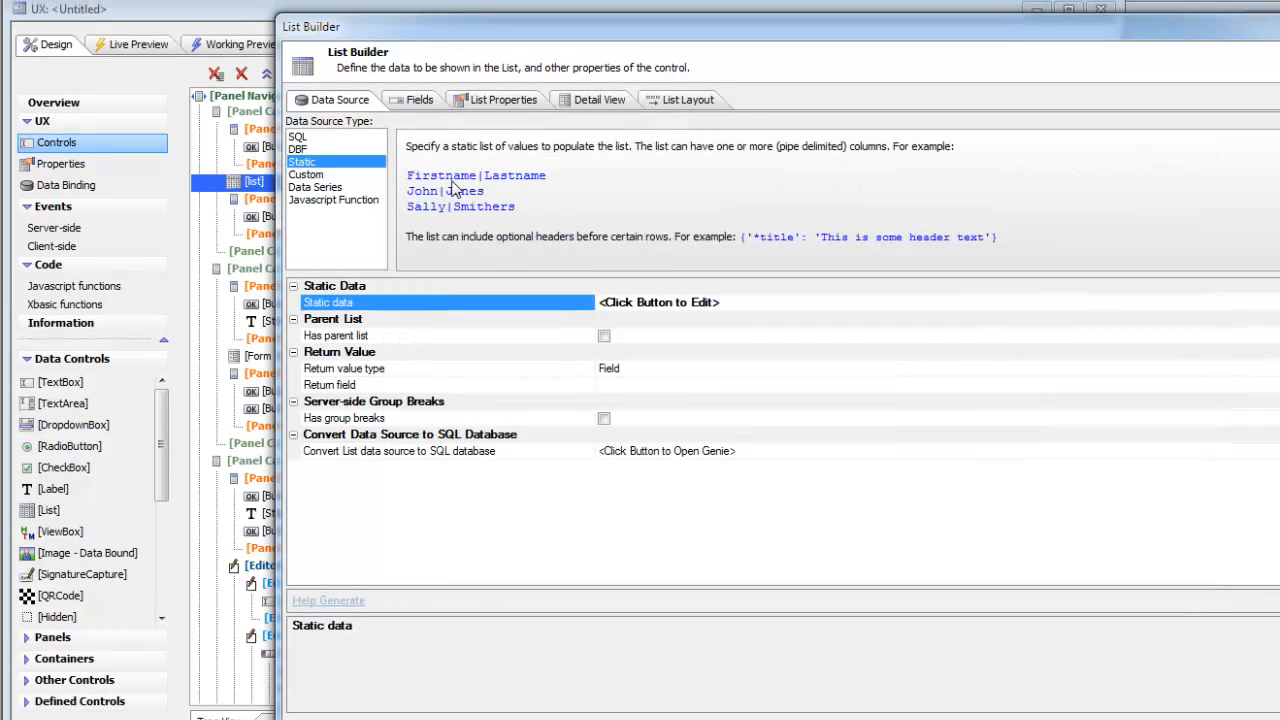
Choose Base64 as the image data type of the Picture field in the list's field settings
click(414, 75)
click(324, 240)
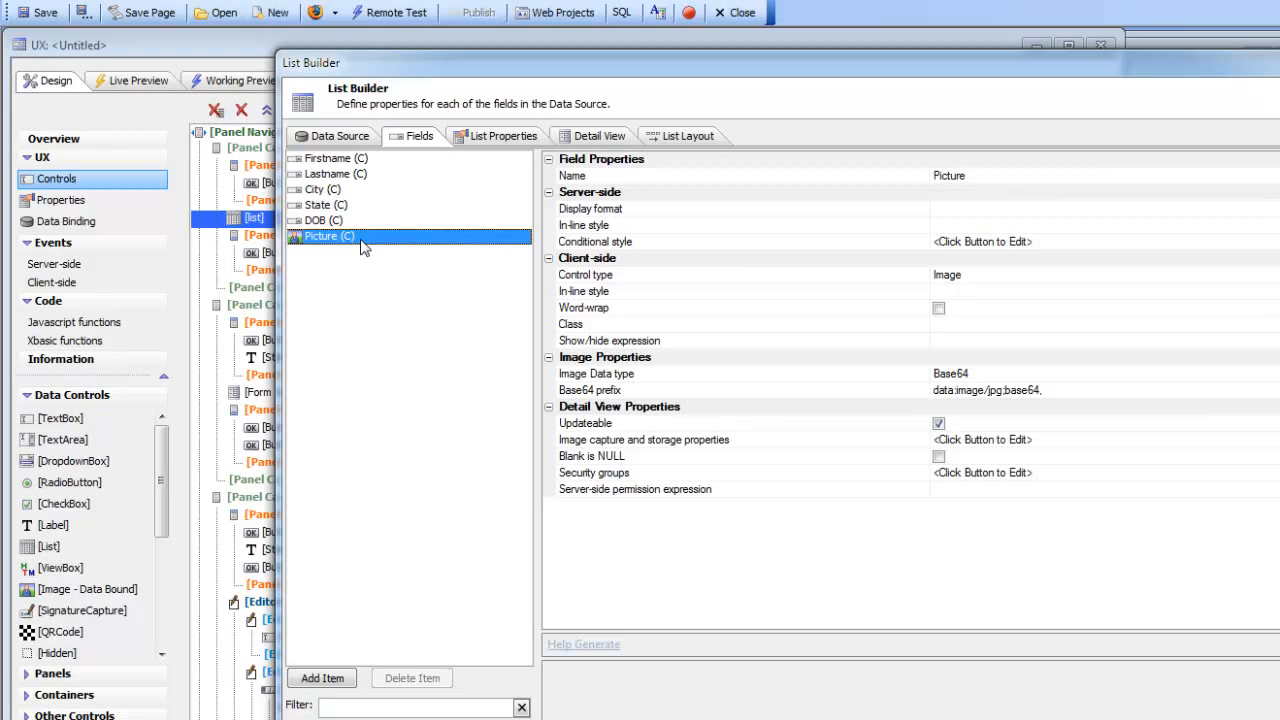
click(614, 378)
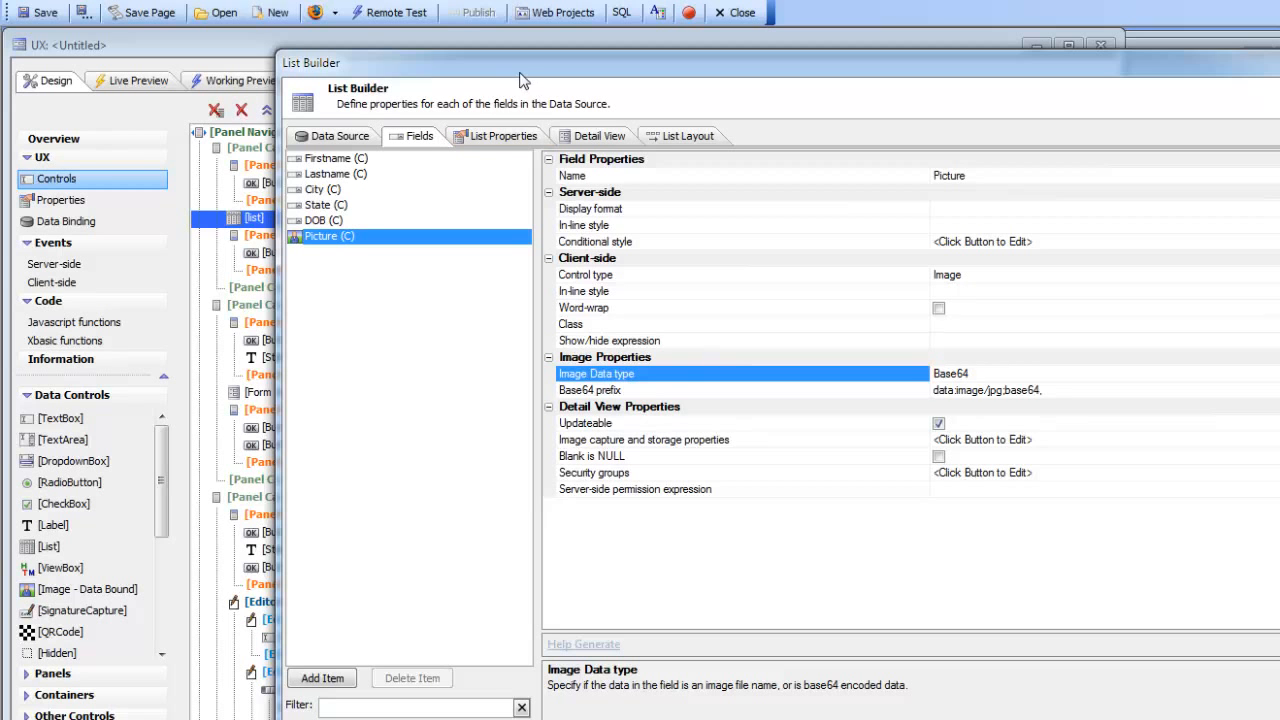
drag(512, 68, 372, 56)
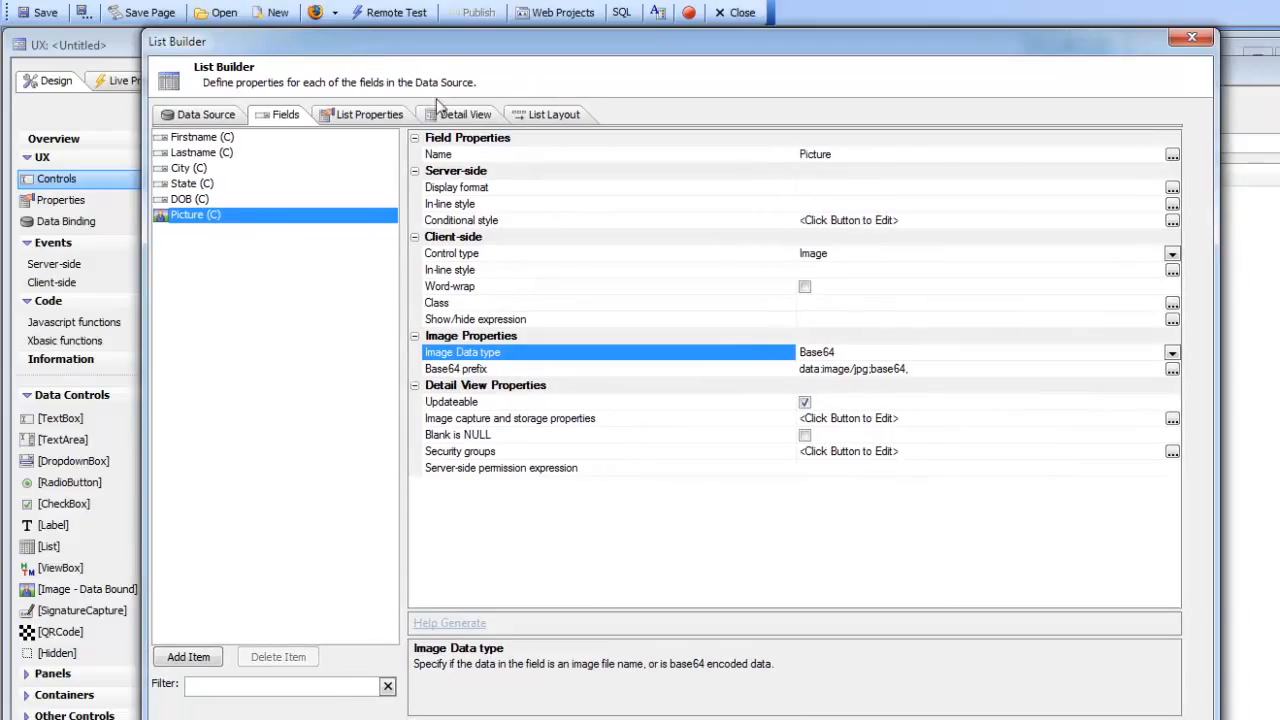
click(1172, 354)
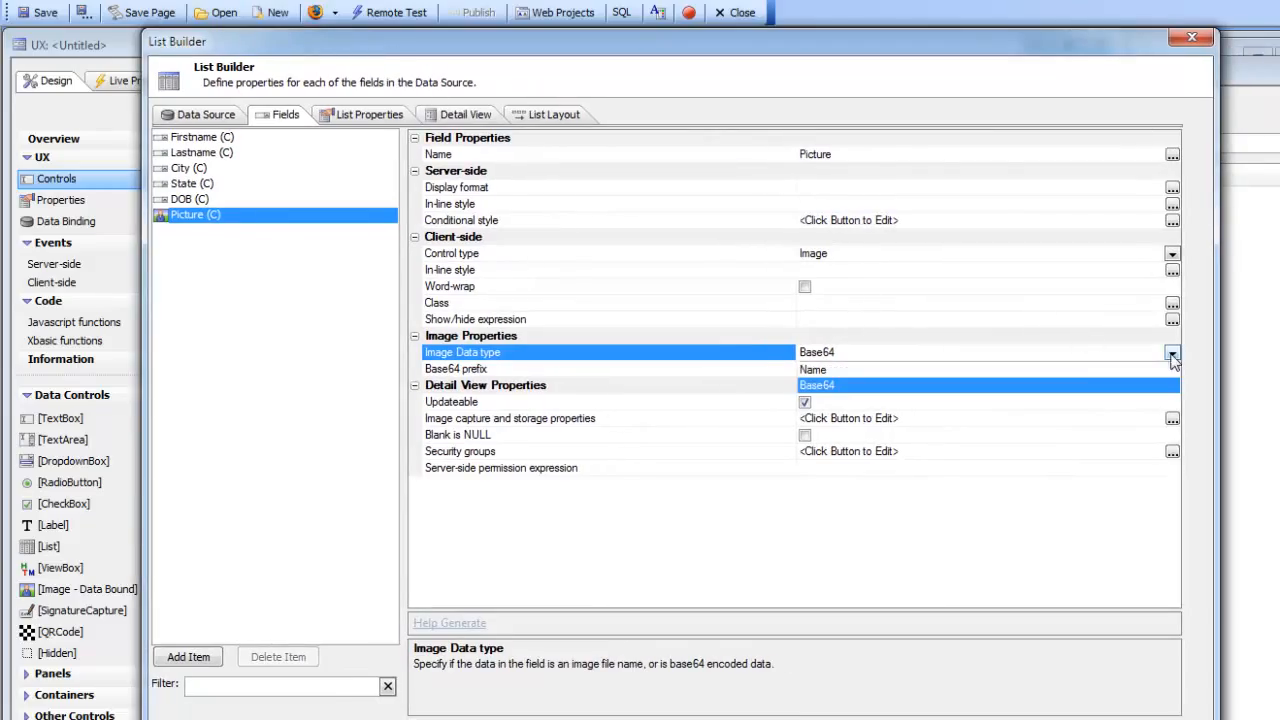
click(816, 389)
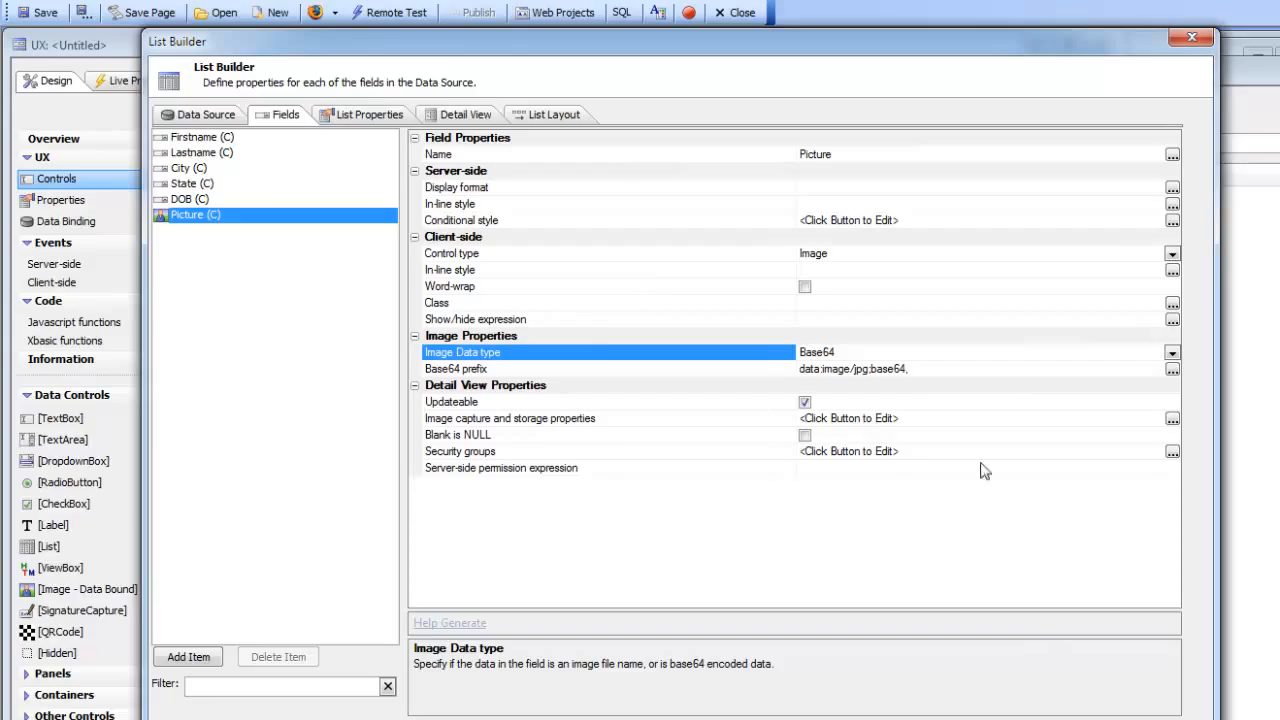
Examine the list's option for converting its data source to a SQL database, and close List Builder
click(207, 116)
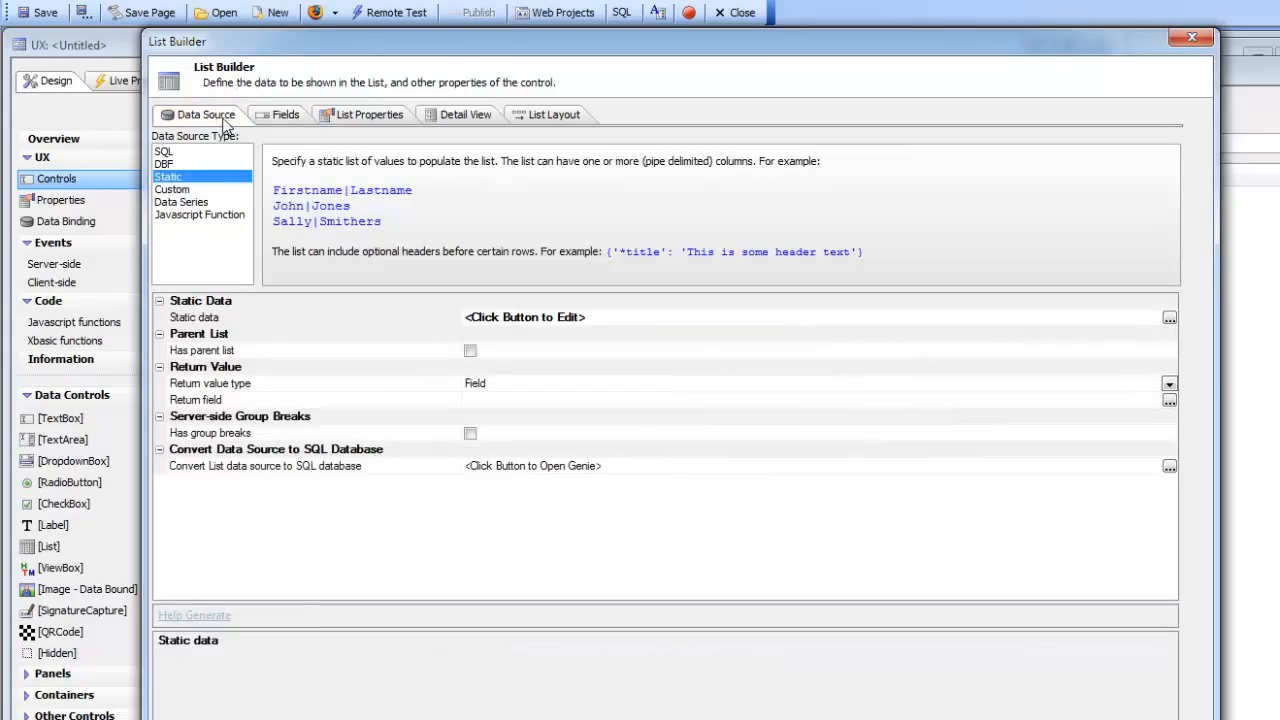
click(224, 472)
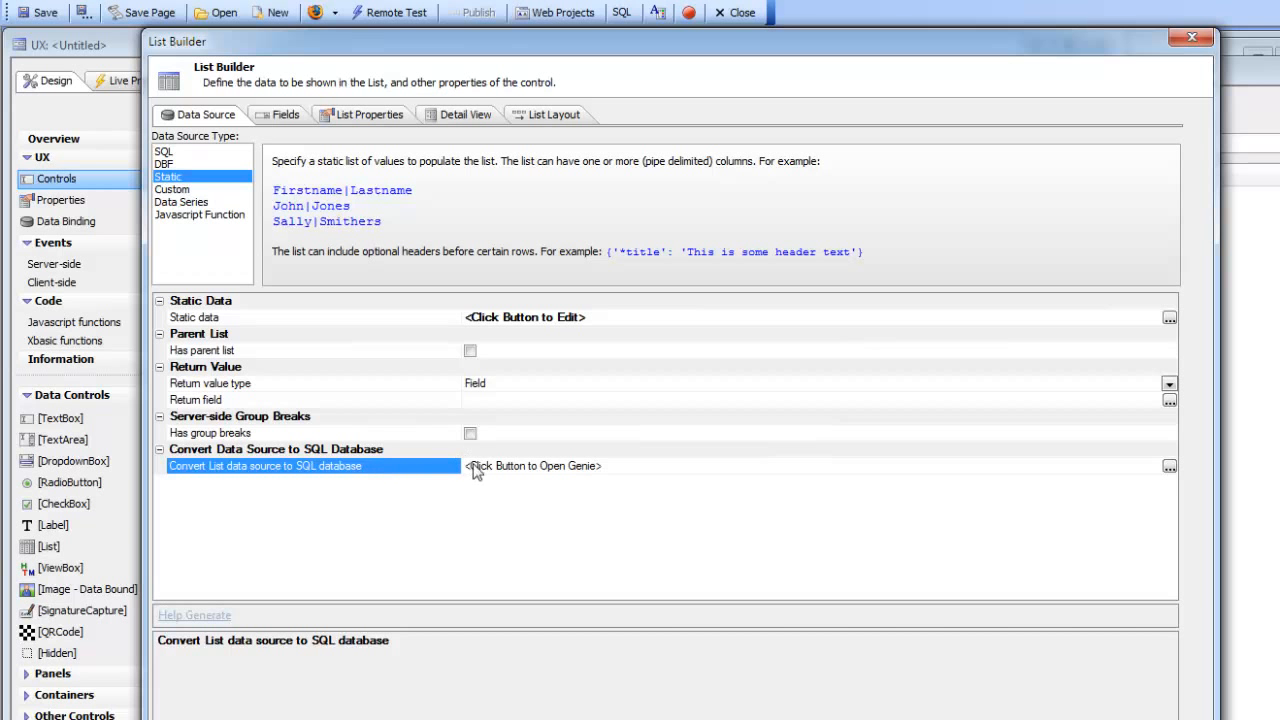
key(Return)
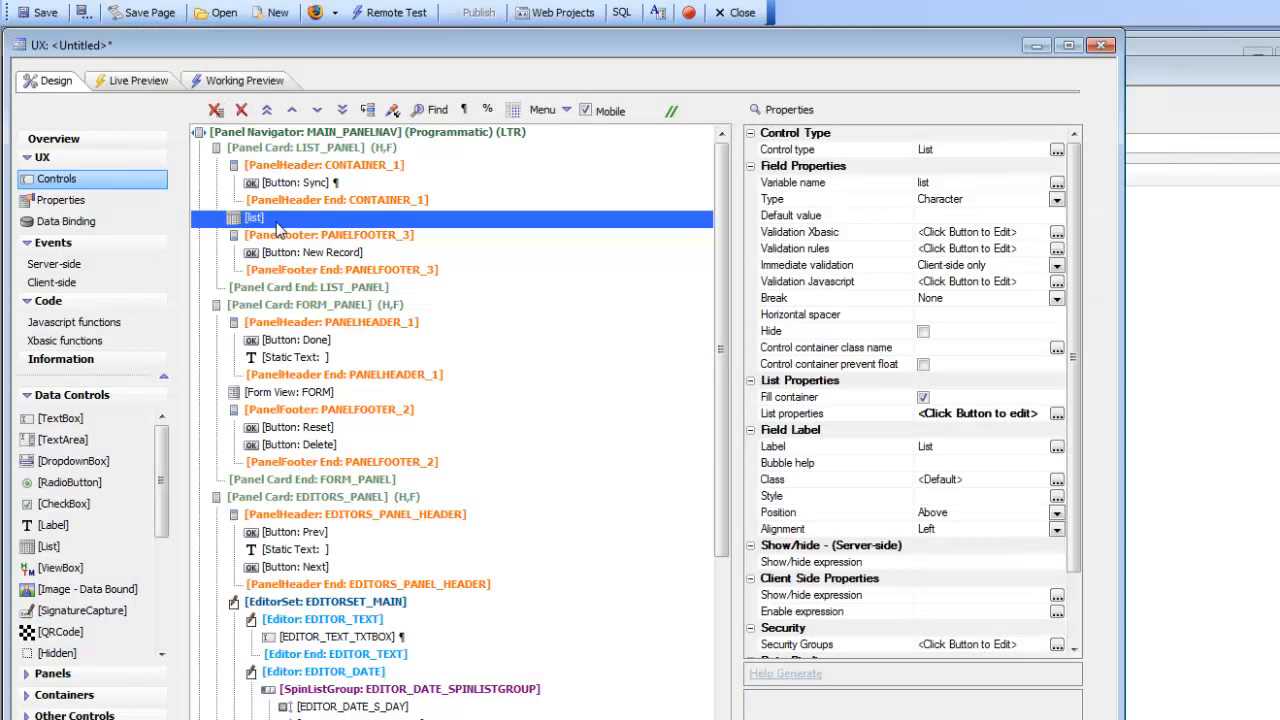
Open the Form View Builder for the FORM control and check its data source settings
click(268, 402)
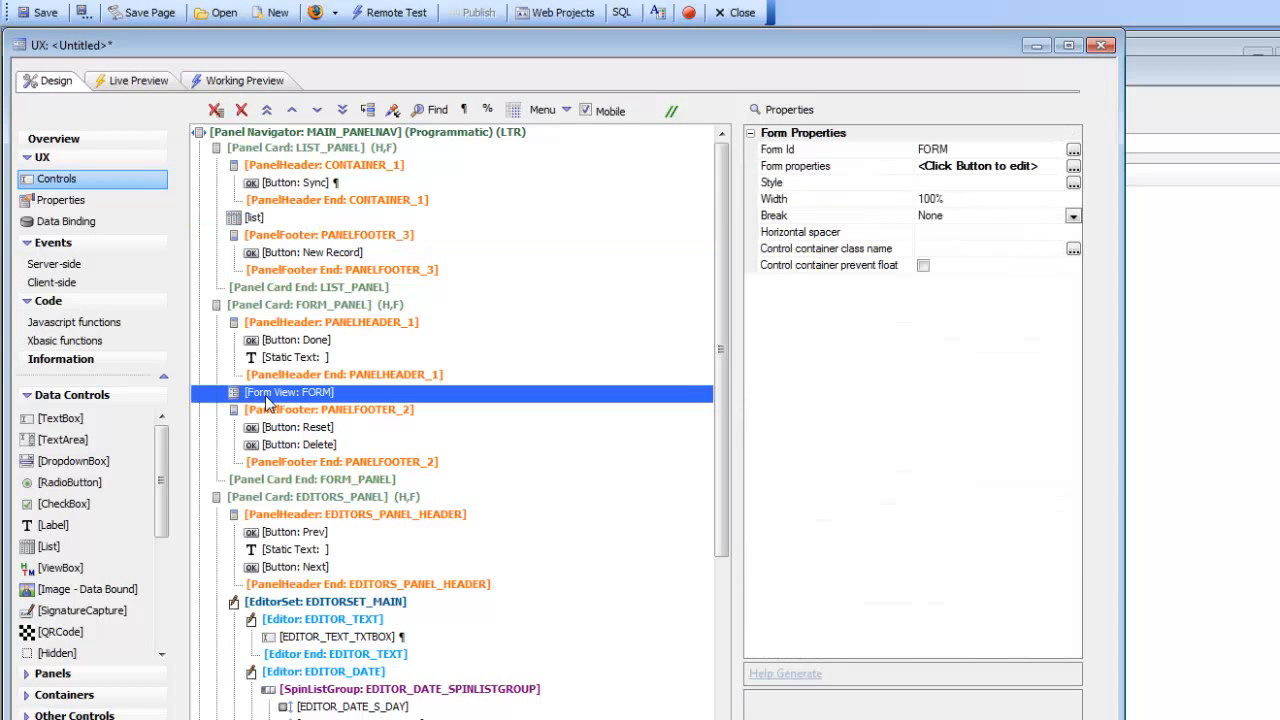
click(790, 168)
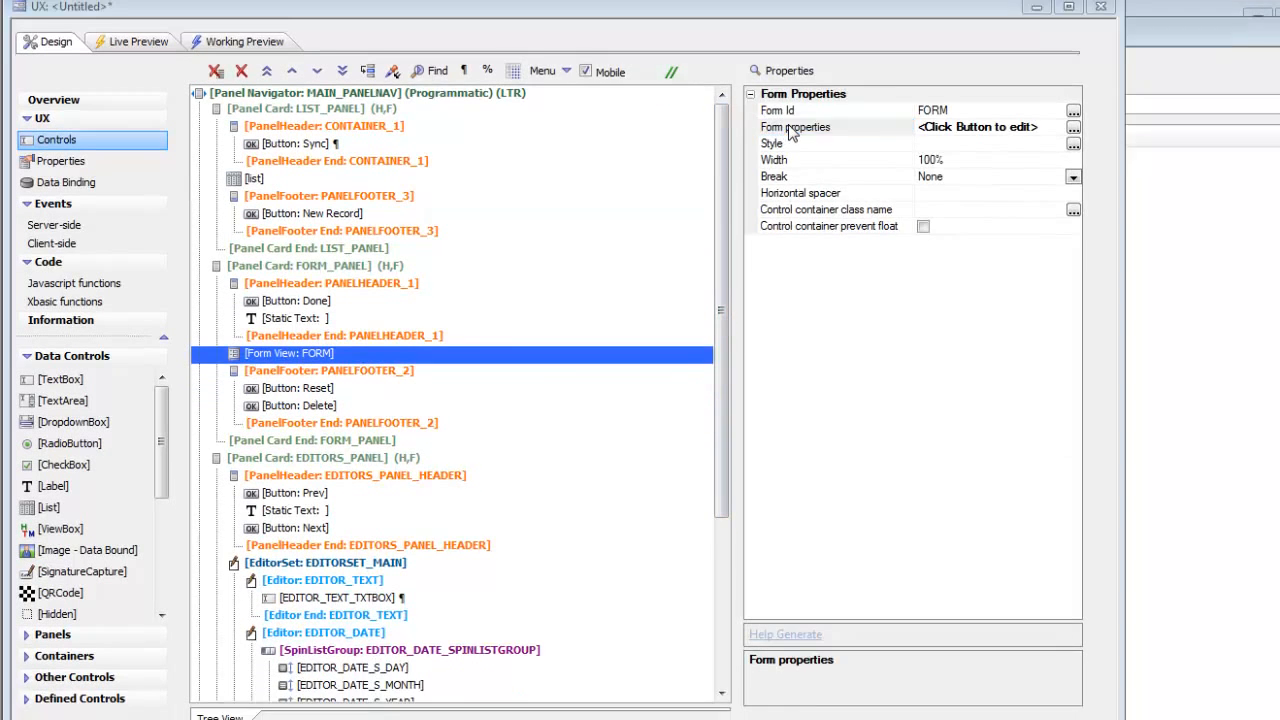
click(1073, 166)
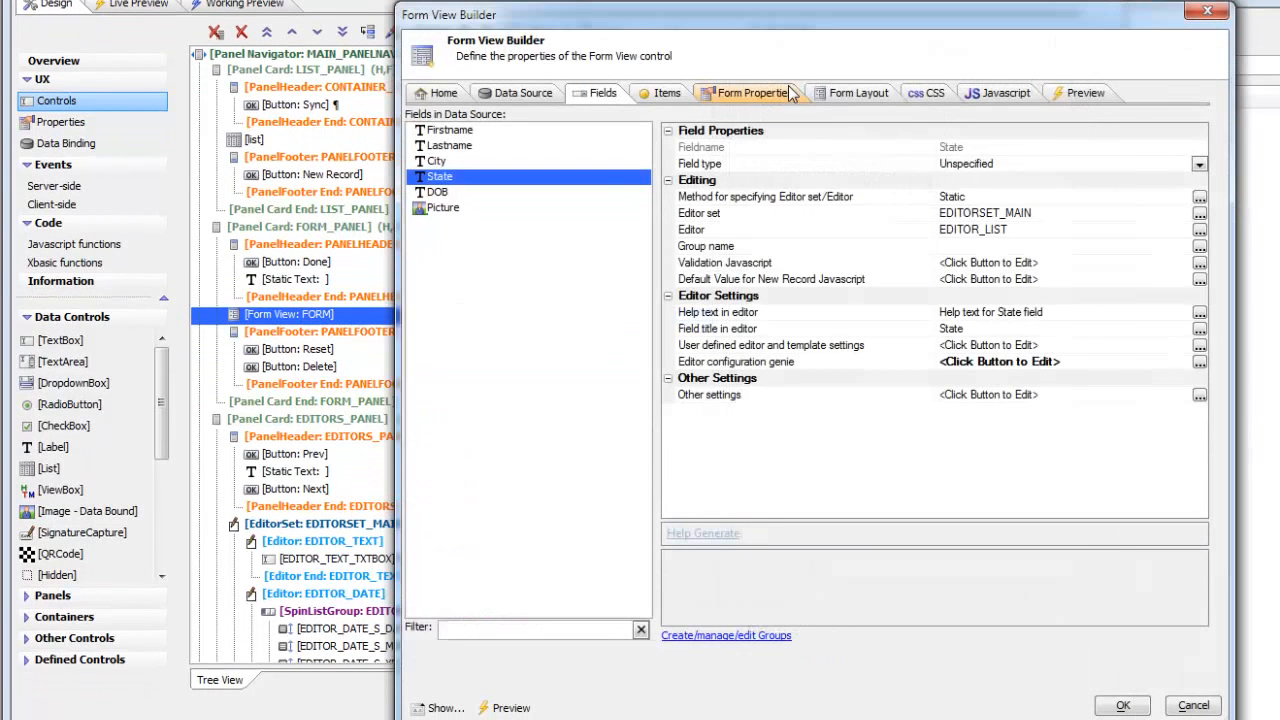
click(520, 98)
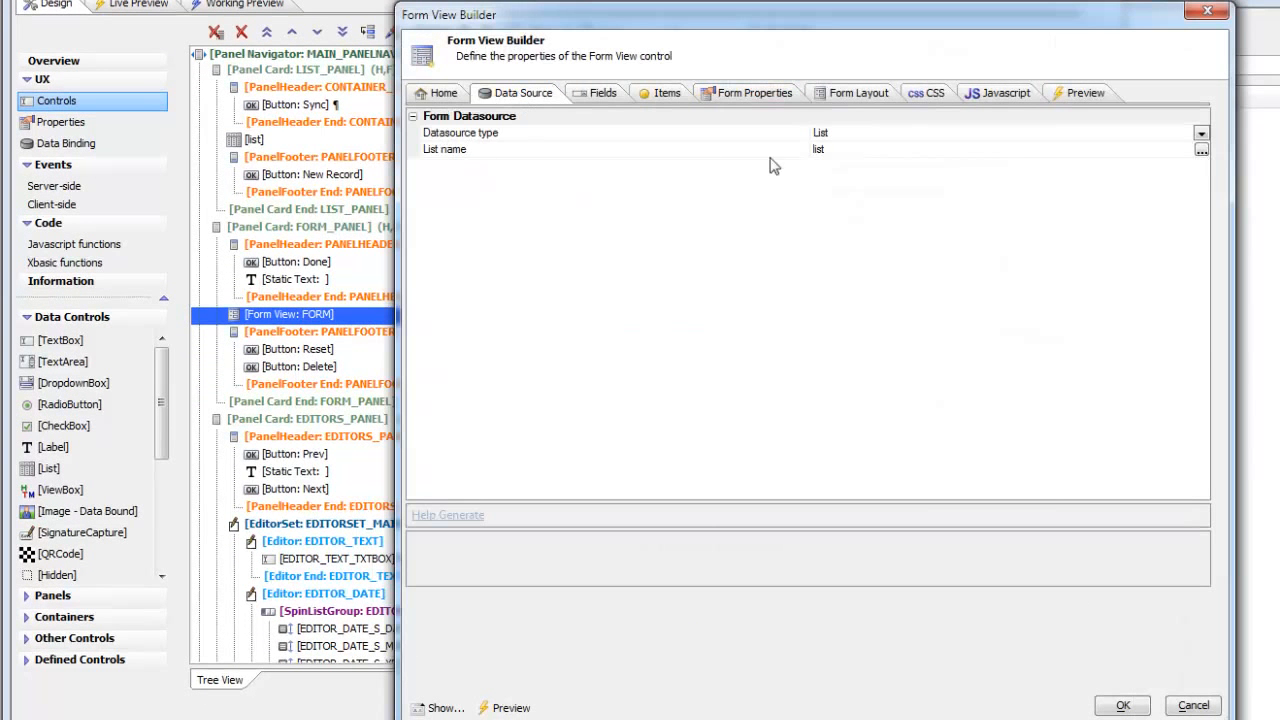
Check the Picture field's field type and image properties in the Form View's field settings
click(597, 94)
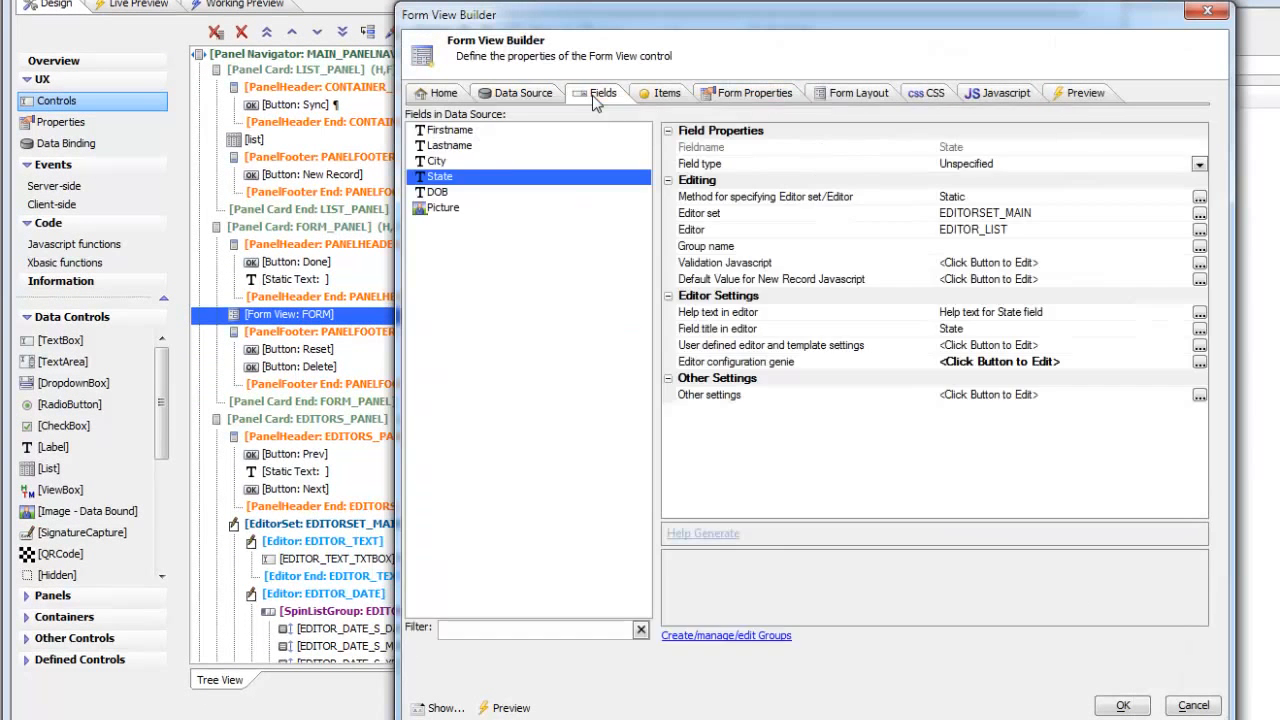
click(443, 210)
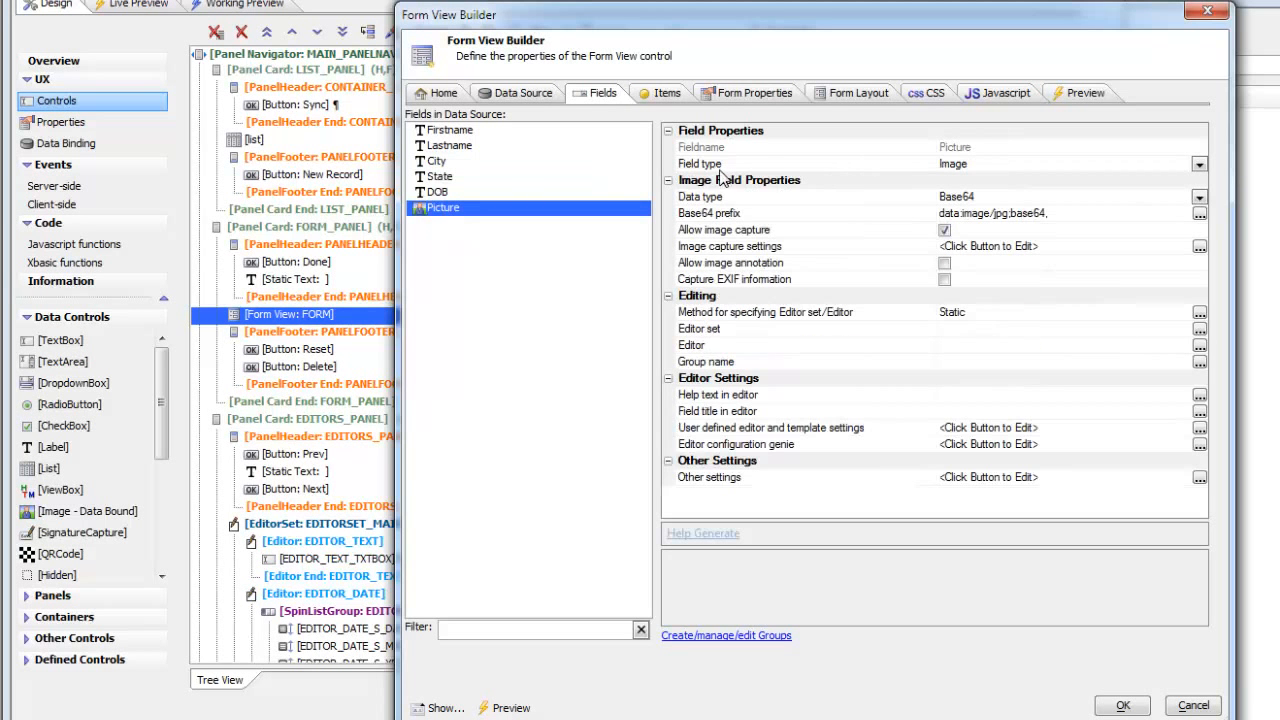
click(718, 165)
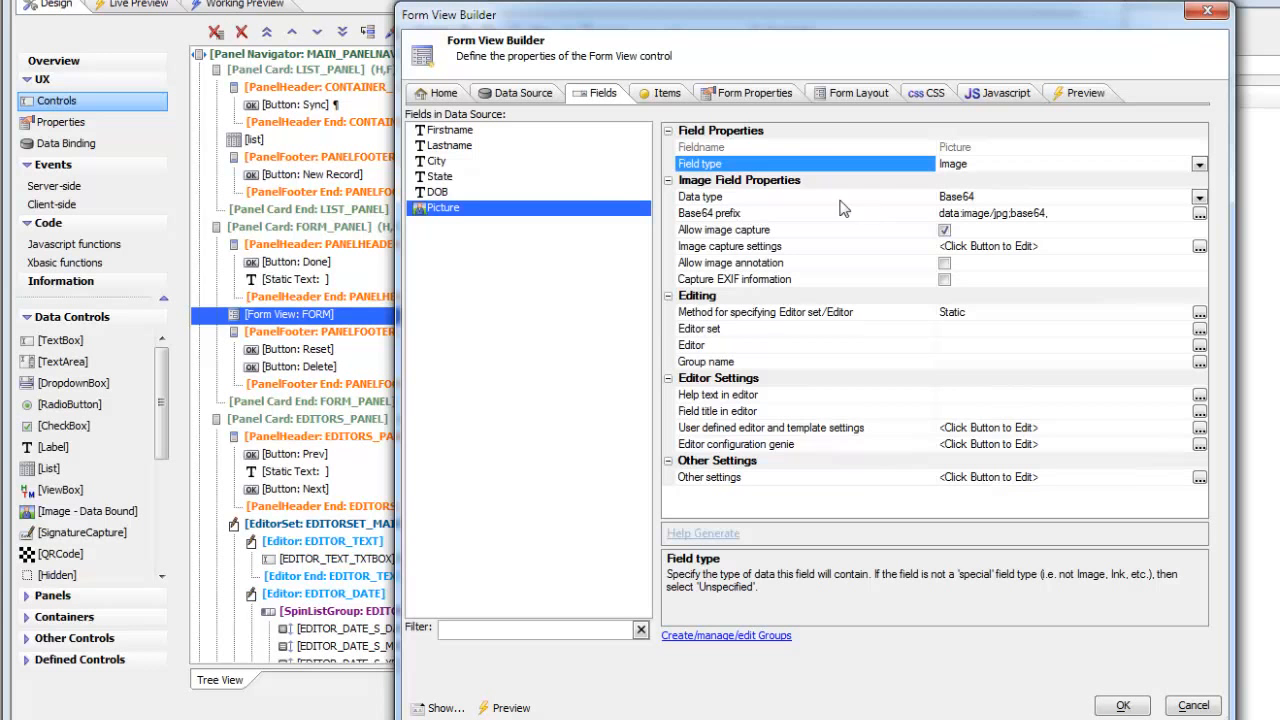
Examine the control type options for the Picture item in the form layout
click(845, 94)
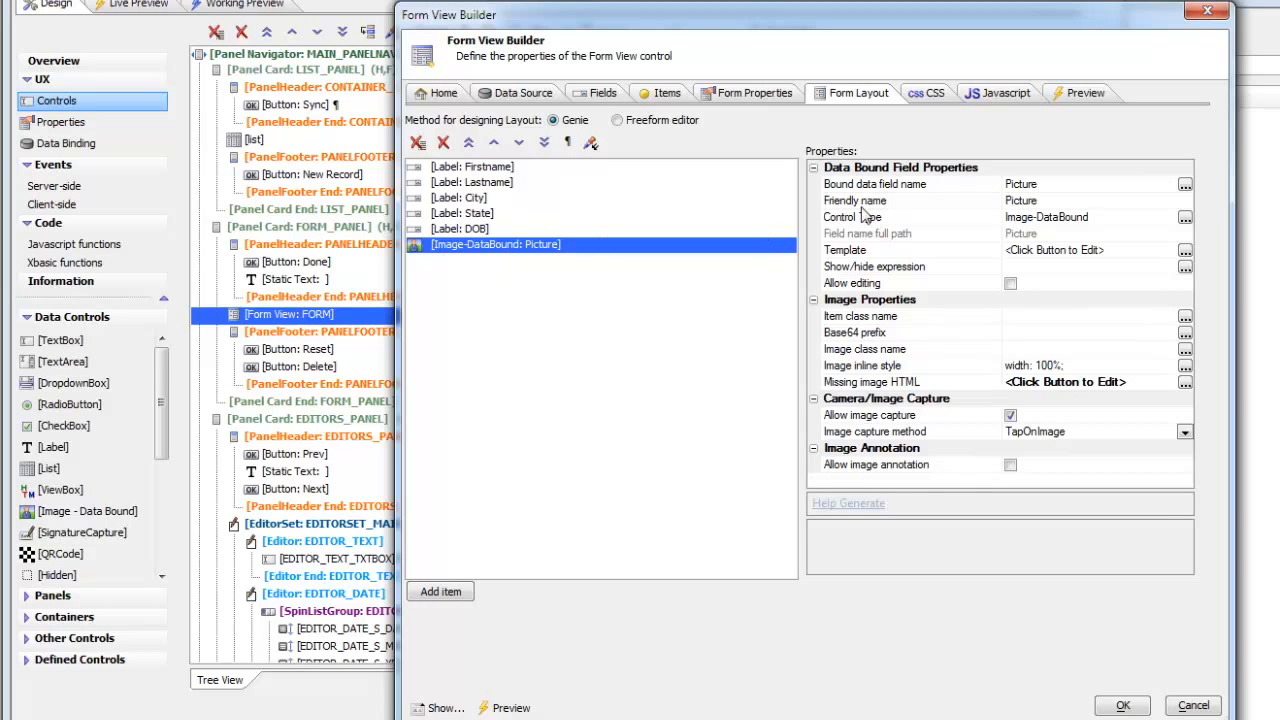
double_click(950, 218)
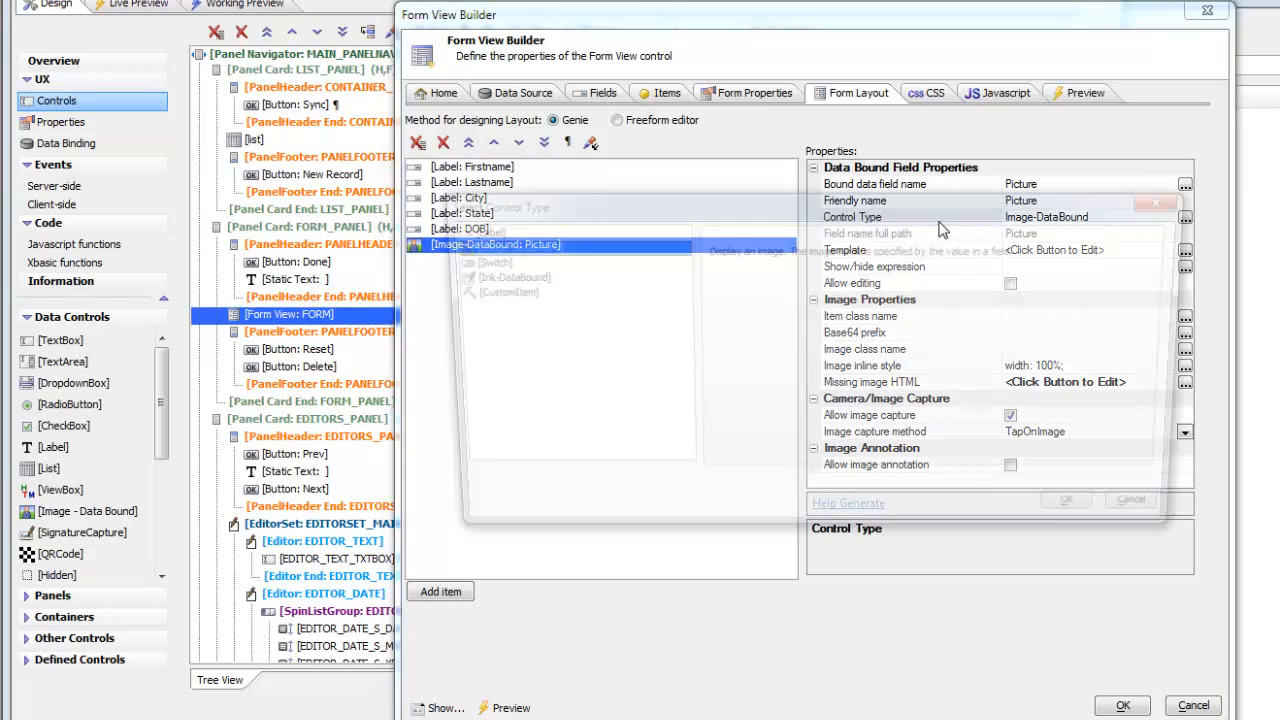
click(1091, 516)
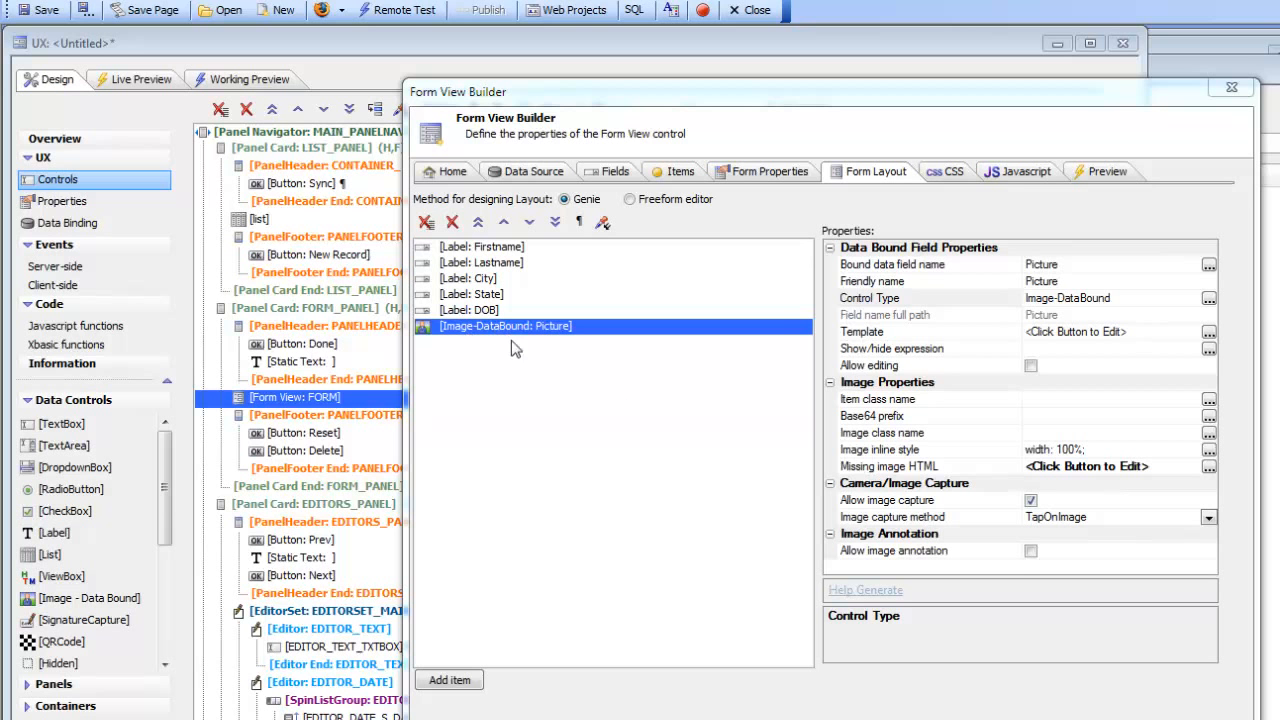
Check the Picture item's missing image HTML and its available image capture methods
double_click(885, 466)
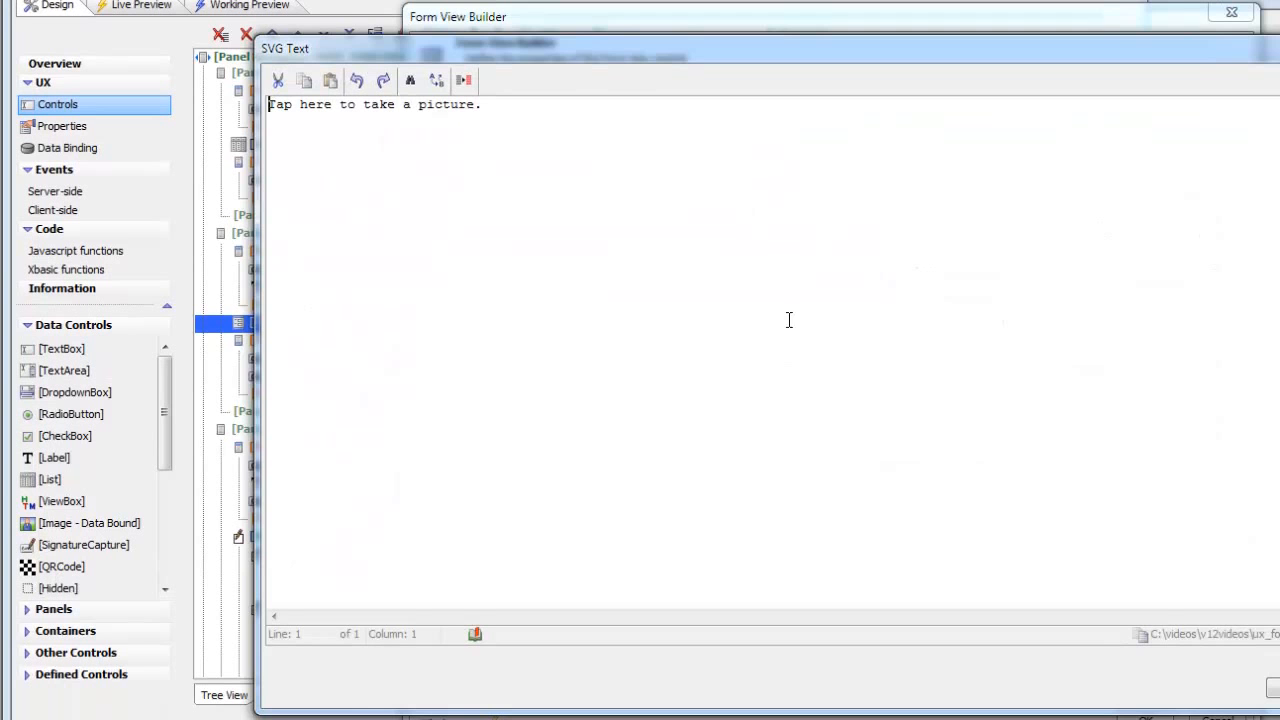
click(1272, 688)
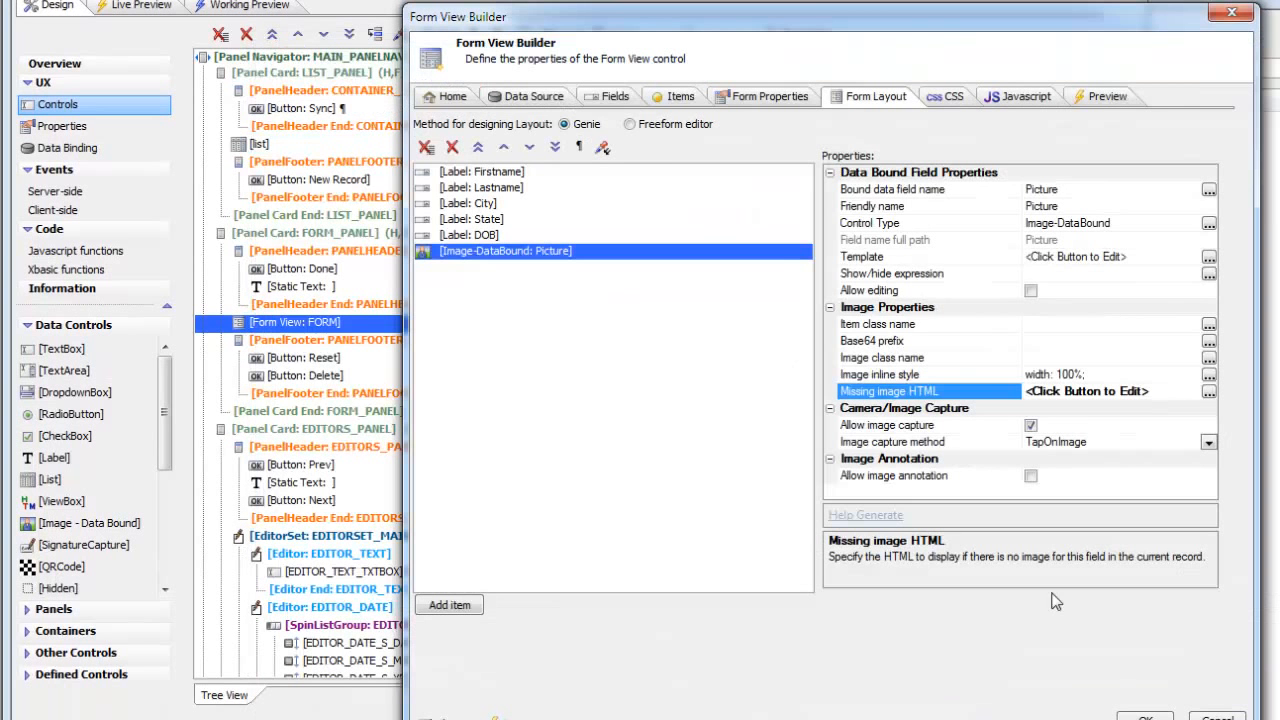
click(887, 452)
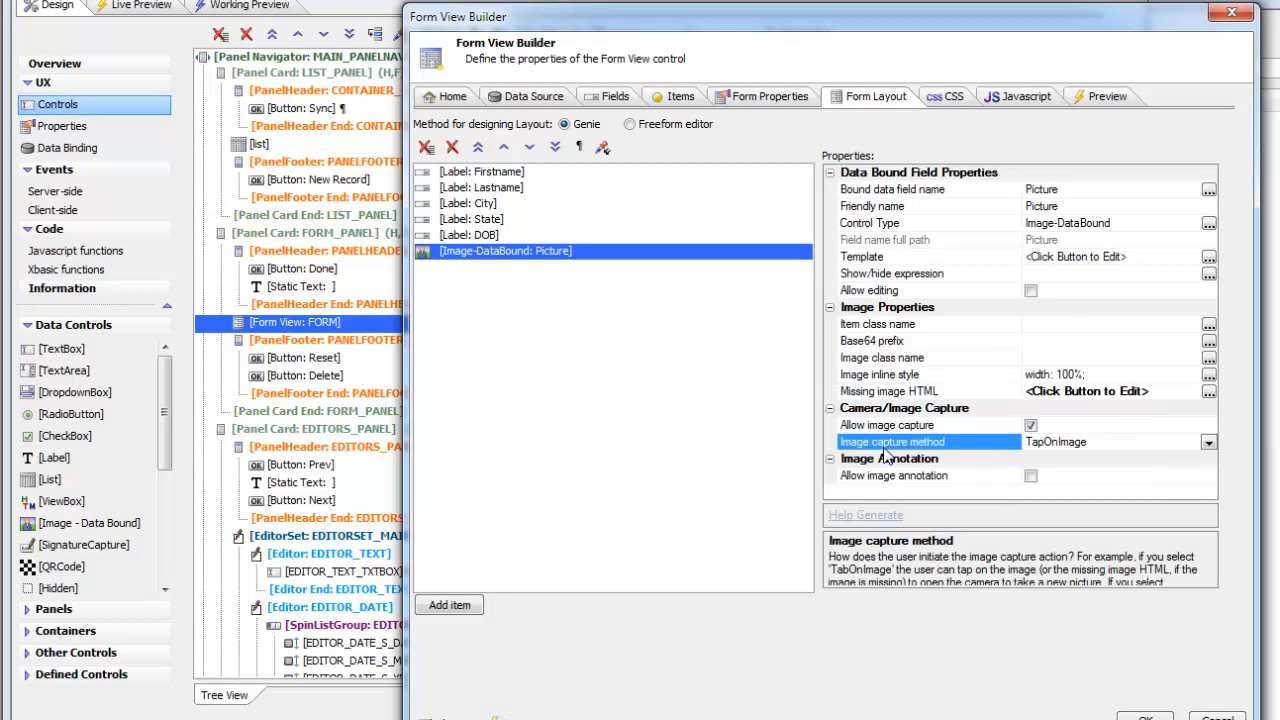
click(1209, 443)
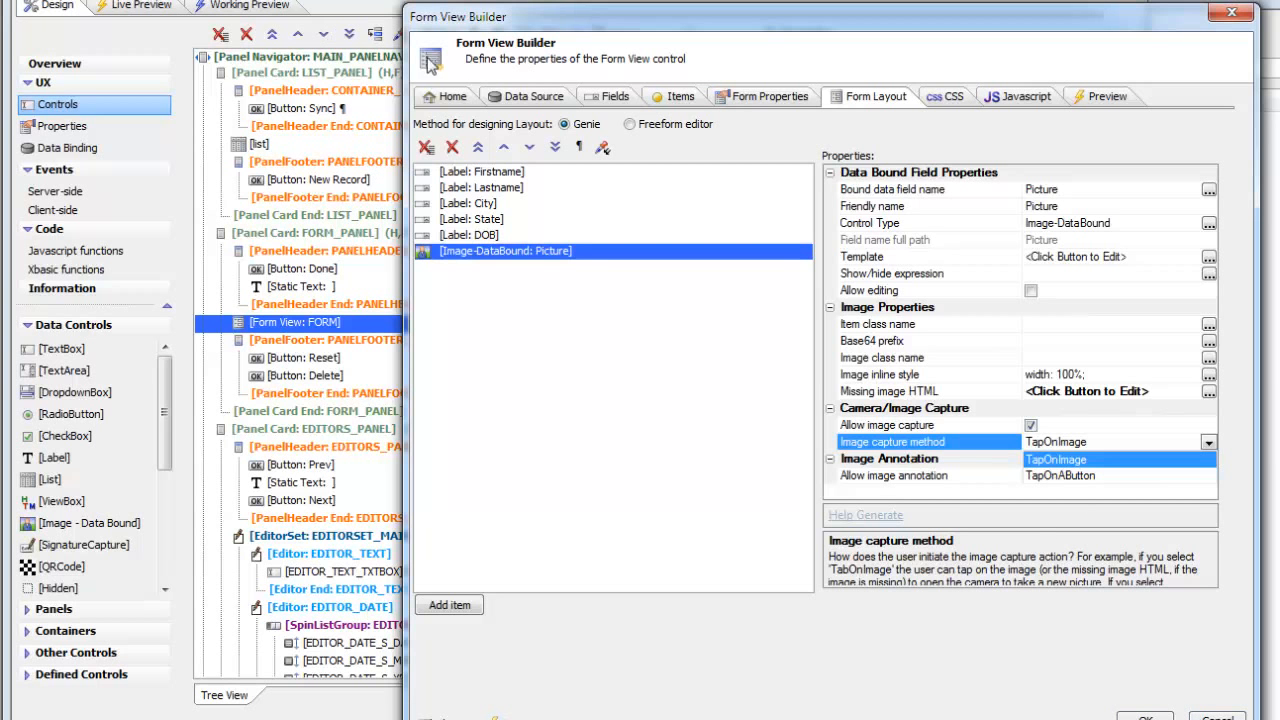
click(600, 108)
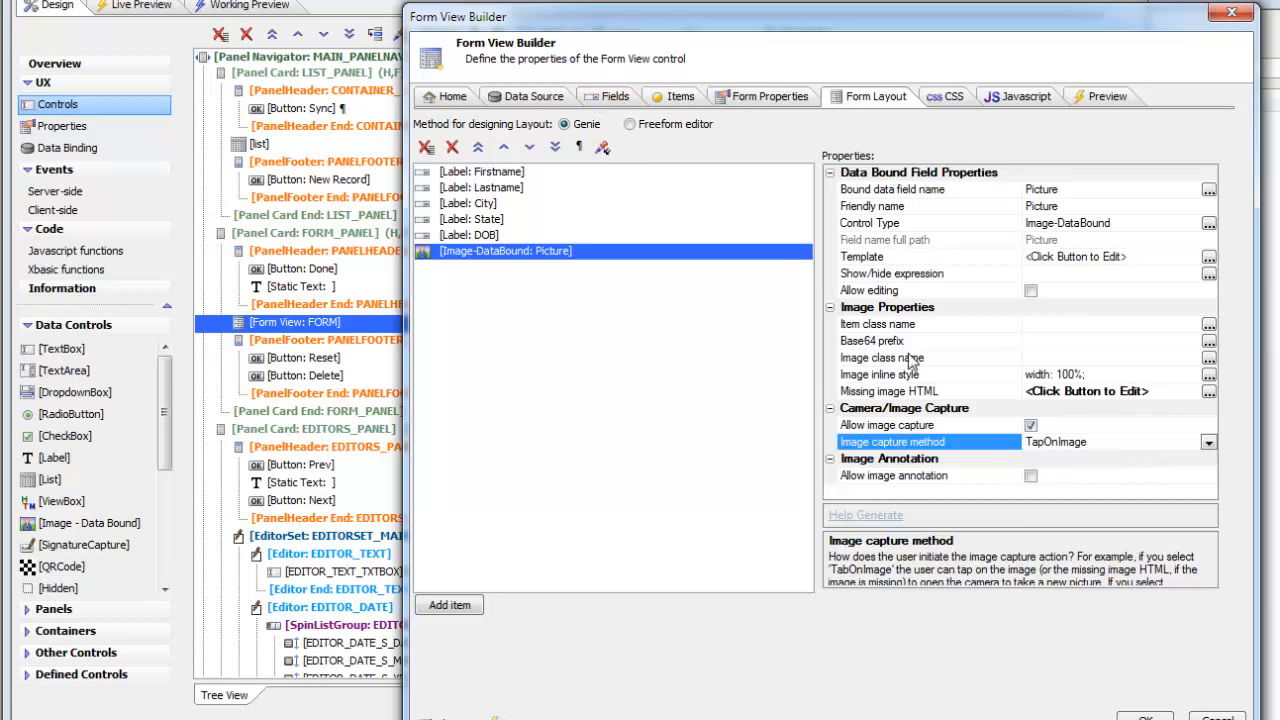
Review the editor set and editor assigned to each form field, from Firstname through Picture, and close Form View Builder
click(605, 96)
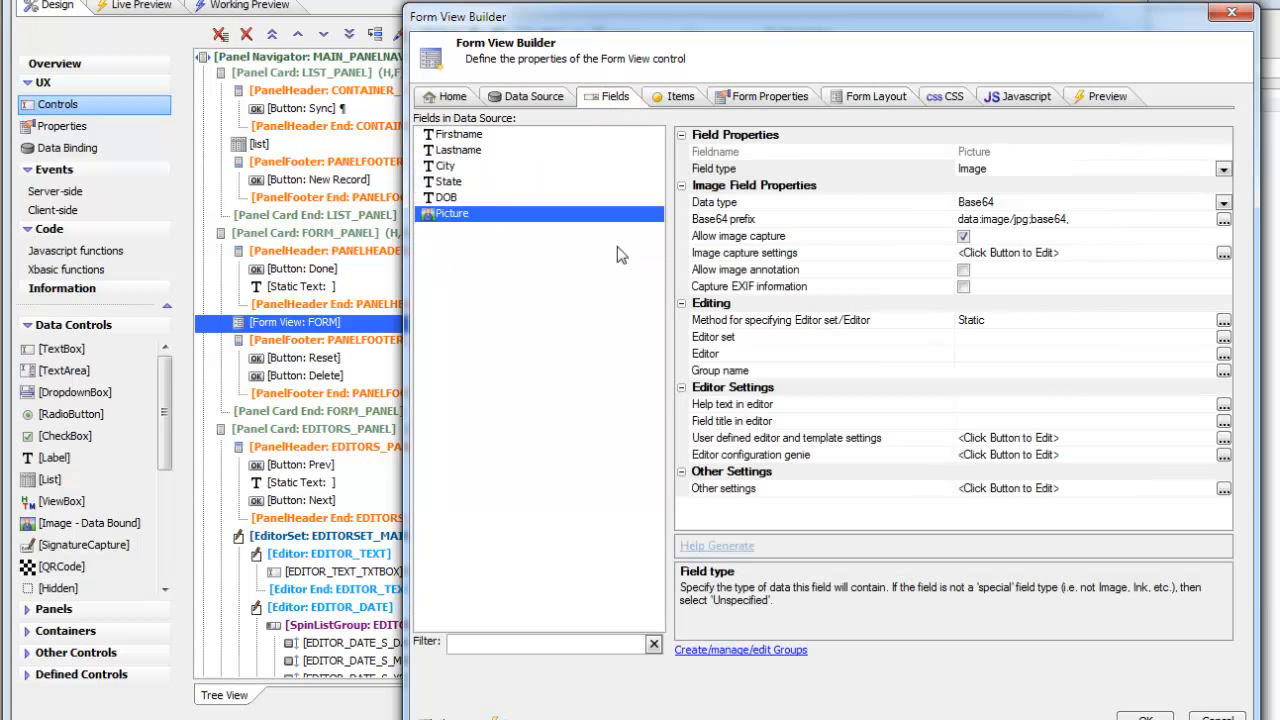
click(471, 136)
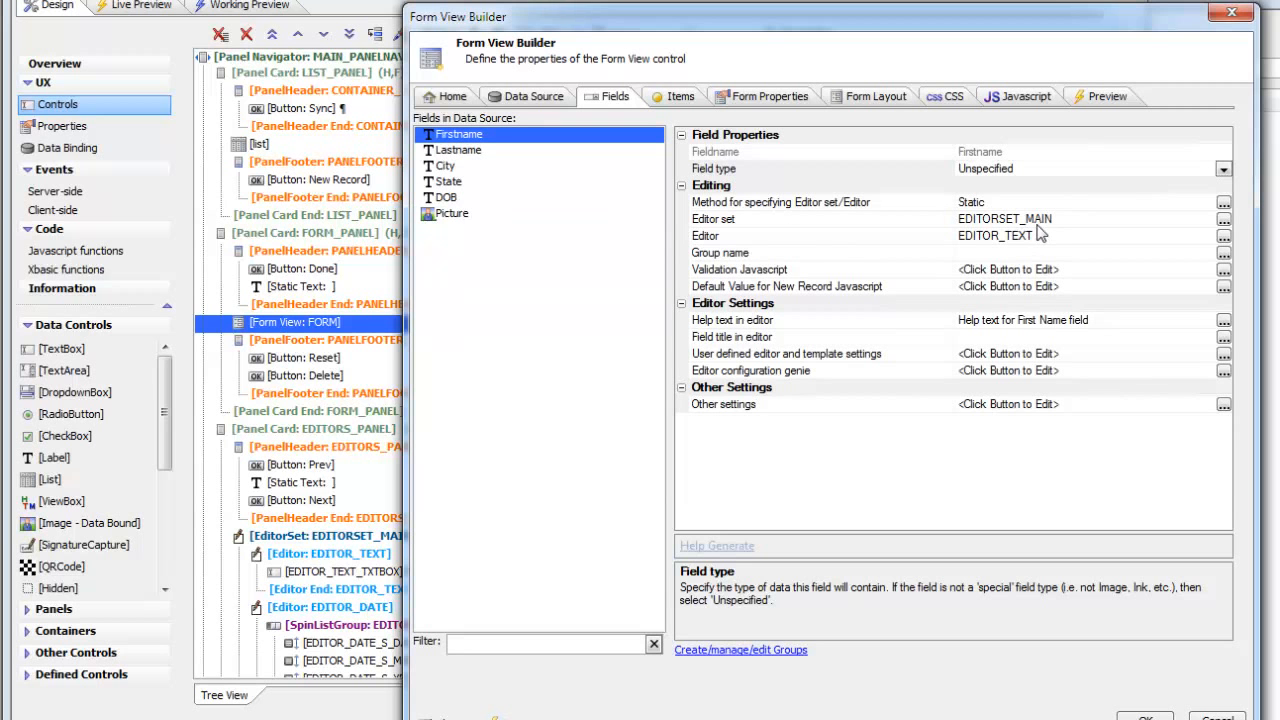
click(831, 246)
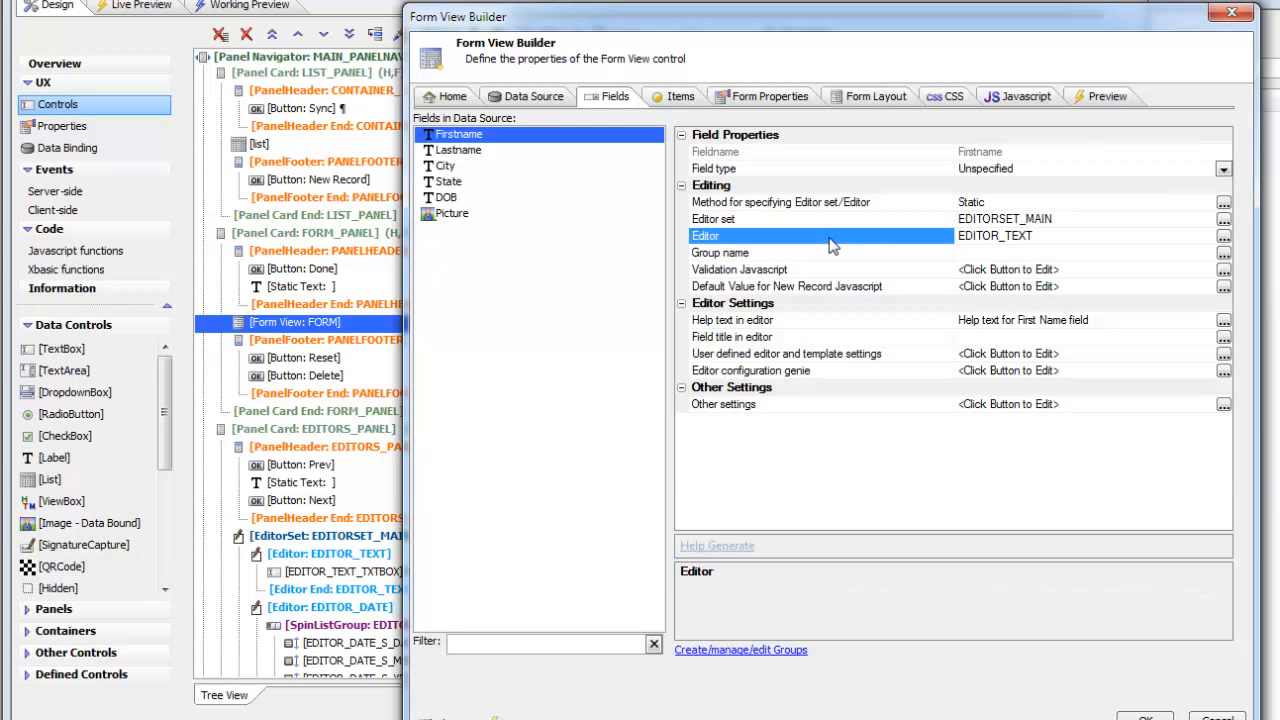
click(456, 152)
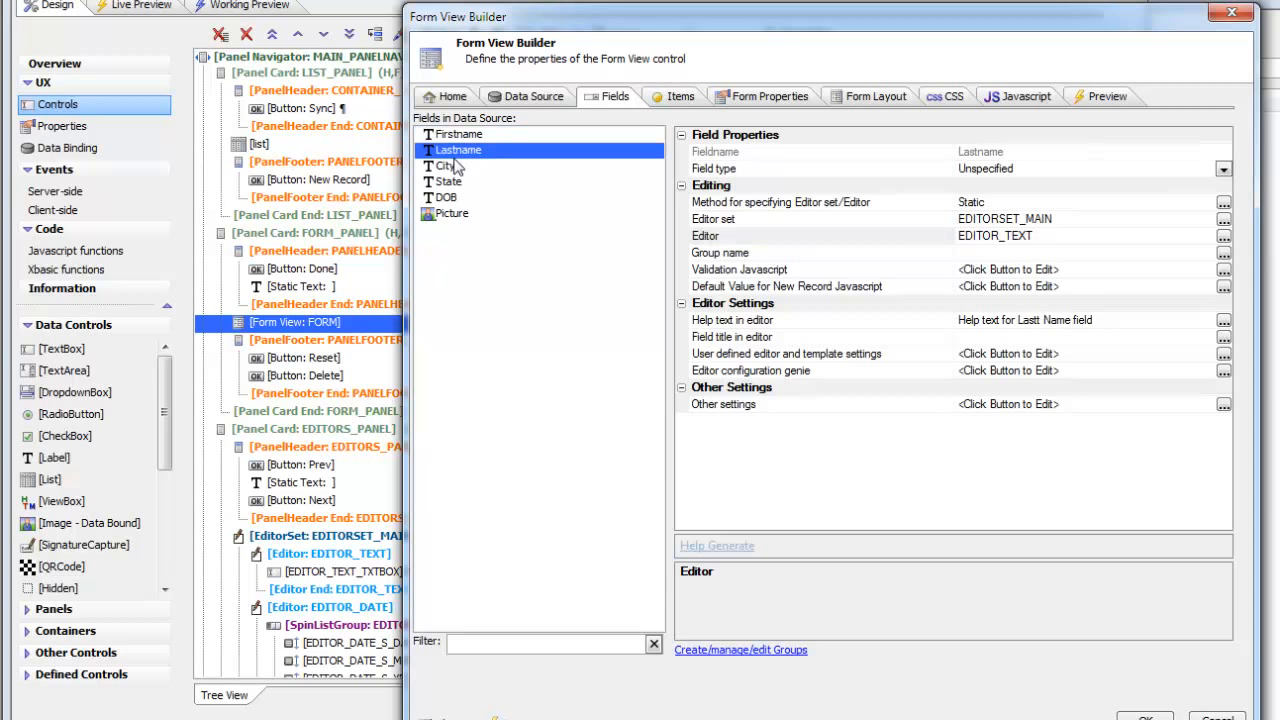
click(455, 166)
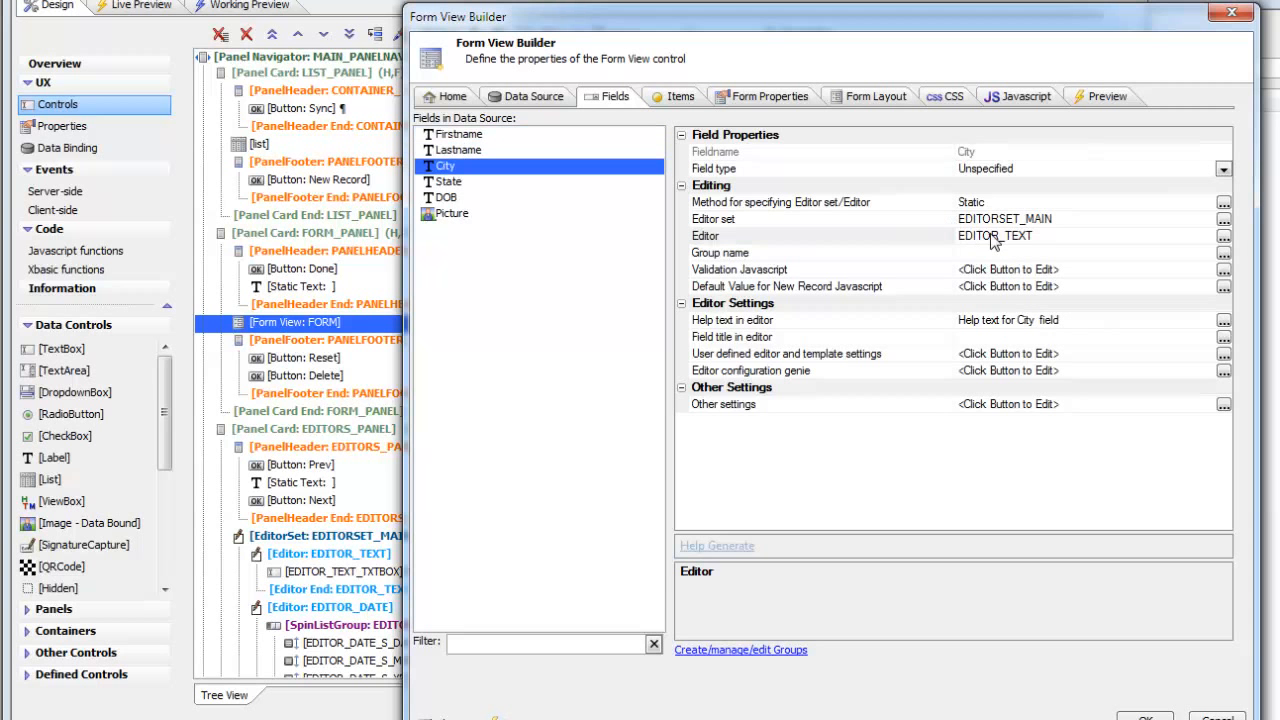
click(457, 183)
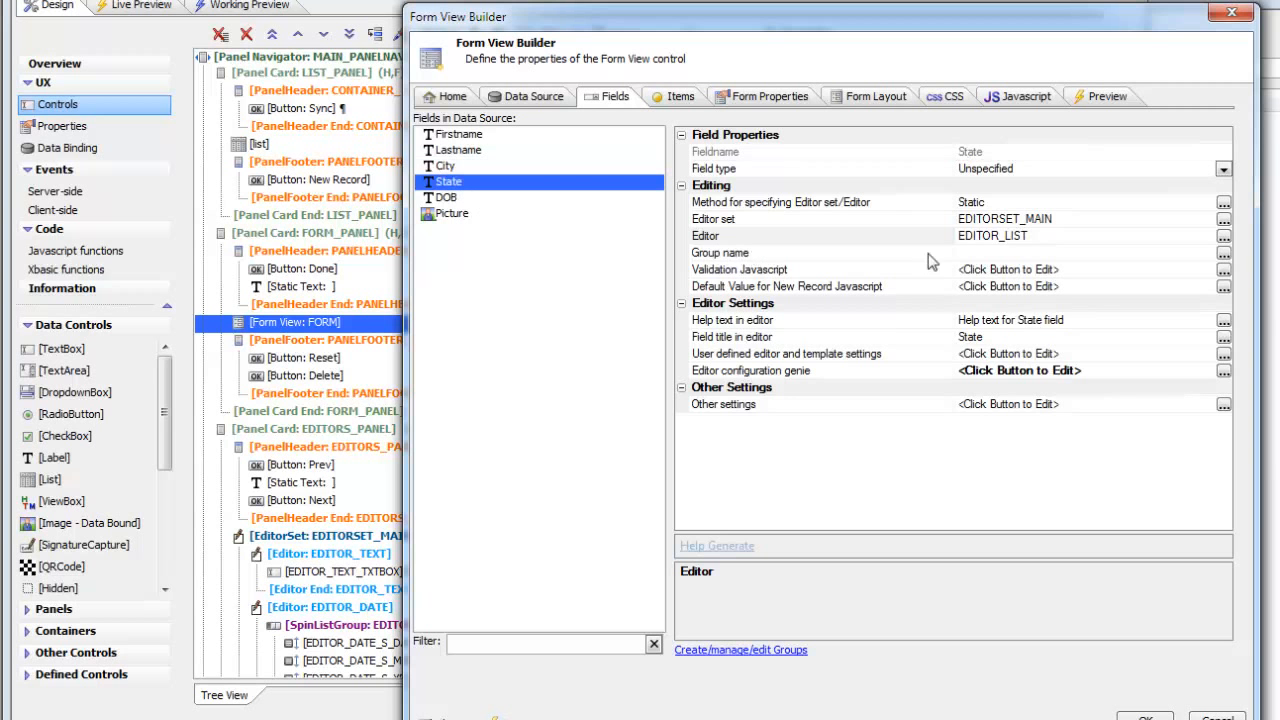
click(450, 201)
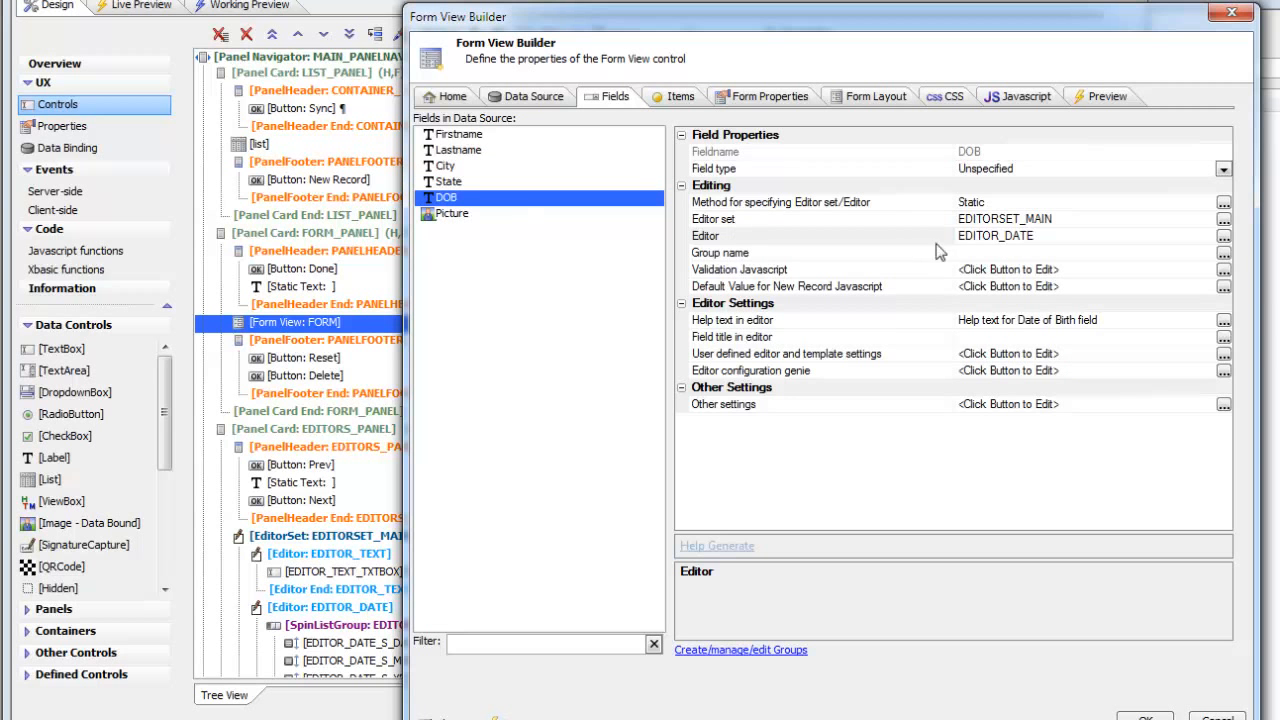
click(450, 215)
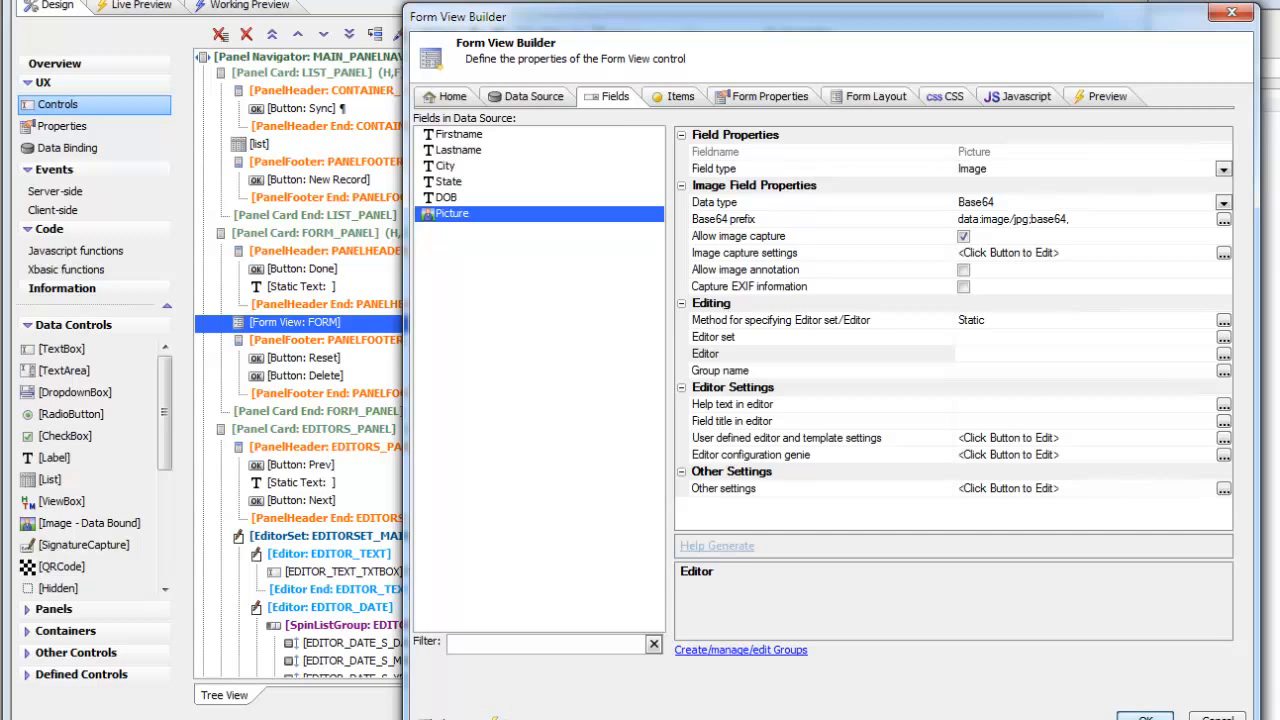
click(1145, 718)
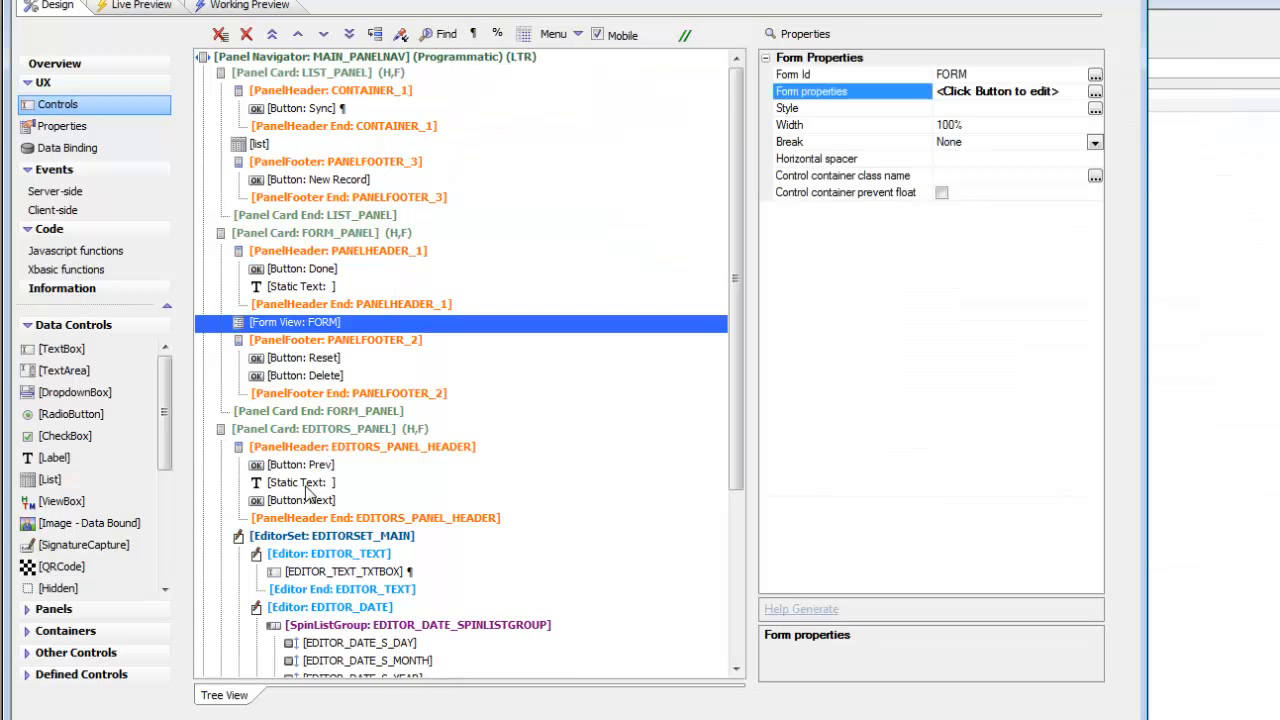
Examine the EDITORSET_MAIN container and its text, date and list editors in the control tree
click(323, 556)
scroll(335, 535, down, 5)
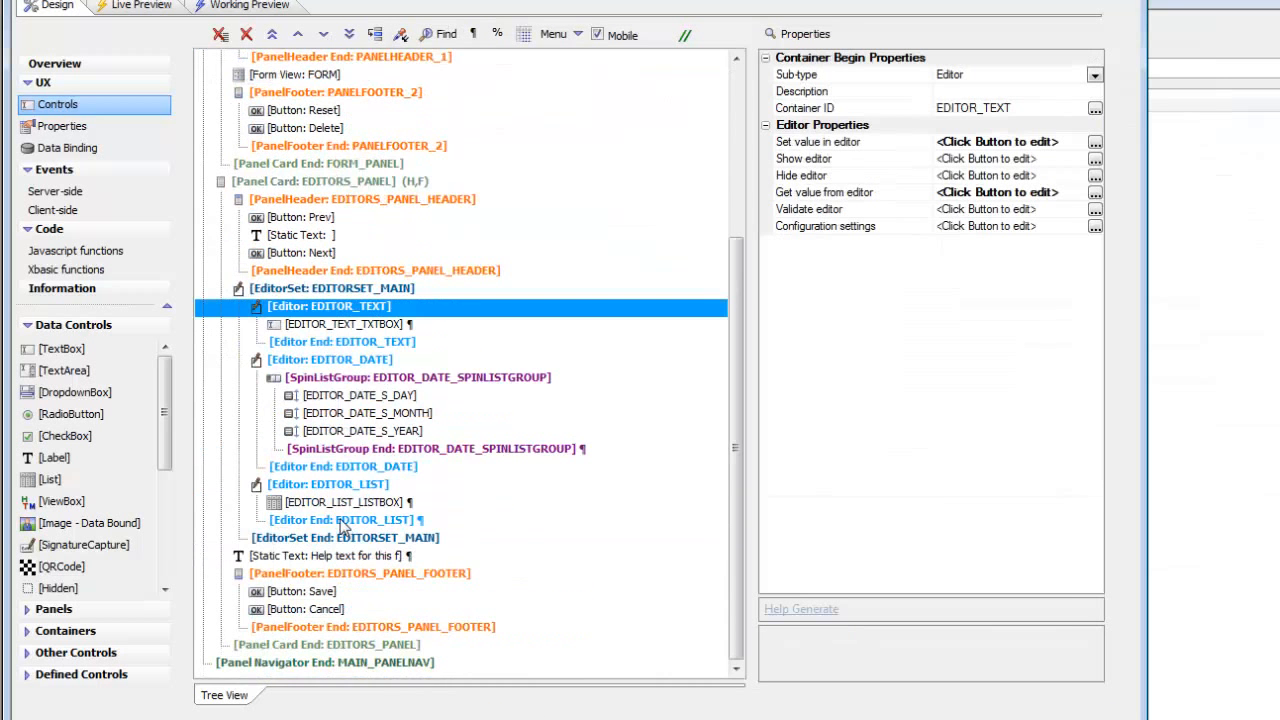
click(309, 290)
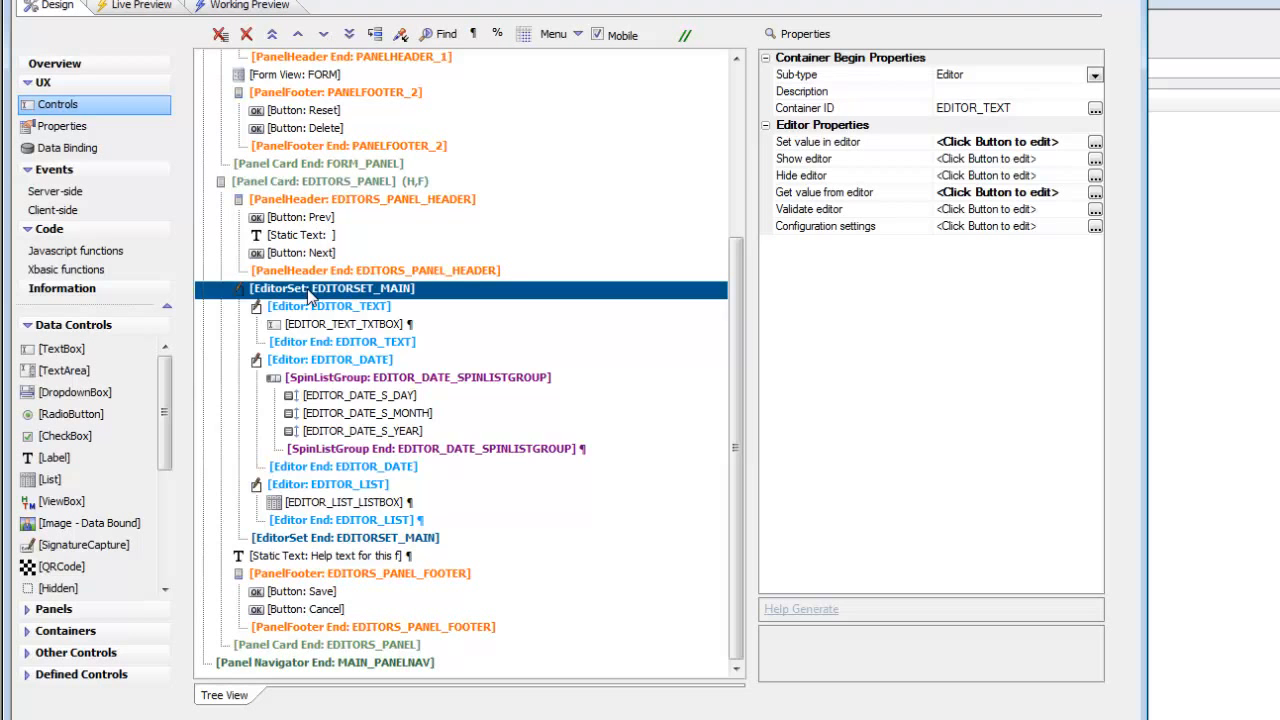
drag(309, 290, 340, 542)
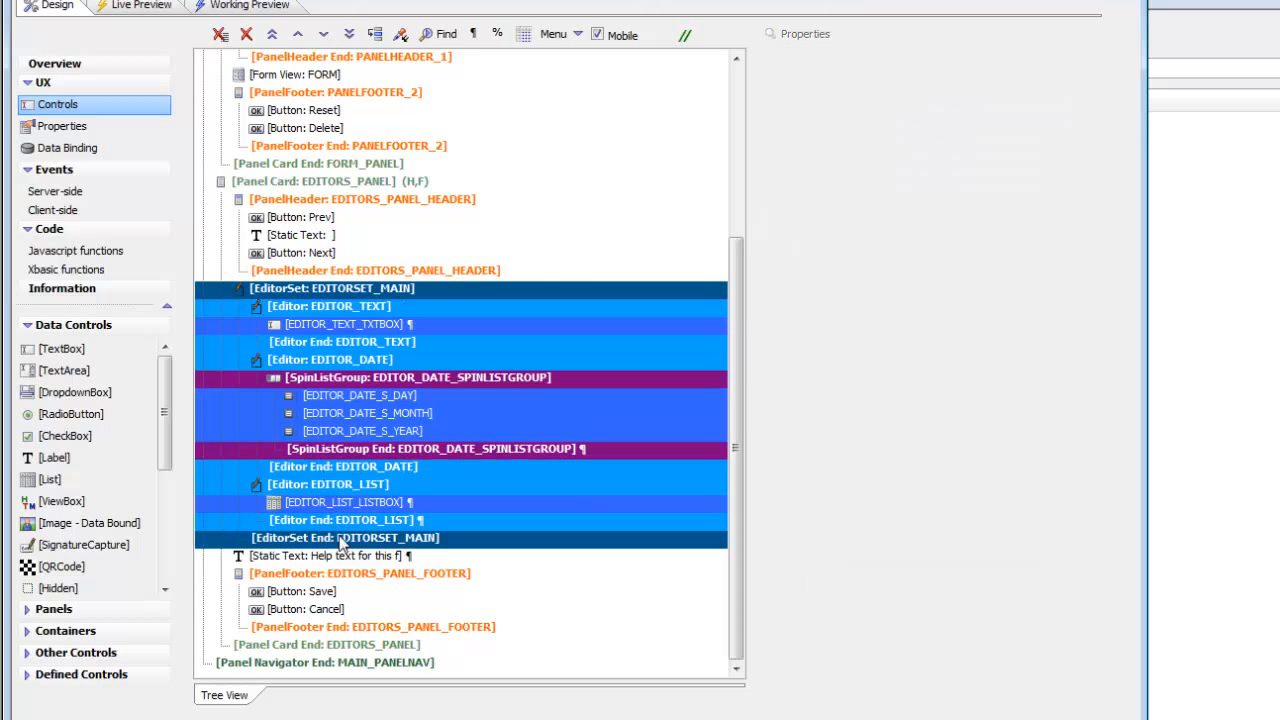
click(365, 273)
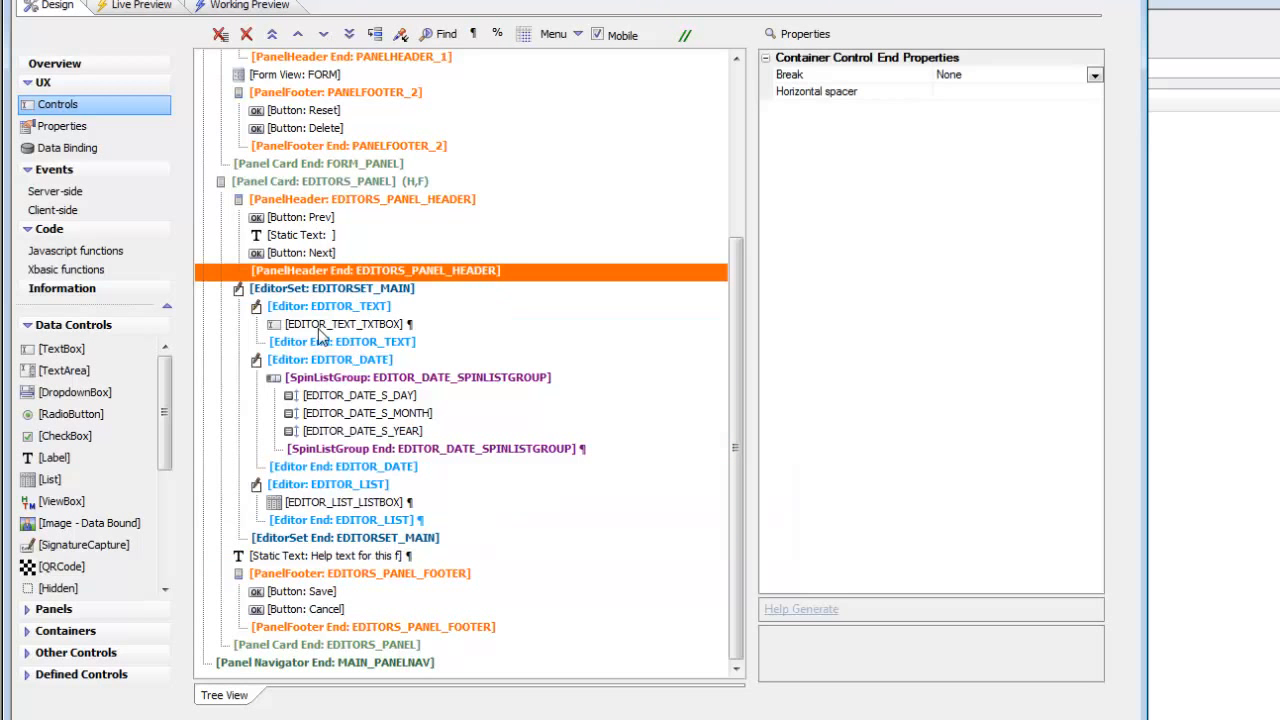
drag(320, 310, 340, 527)
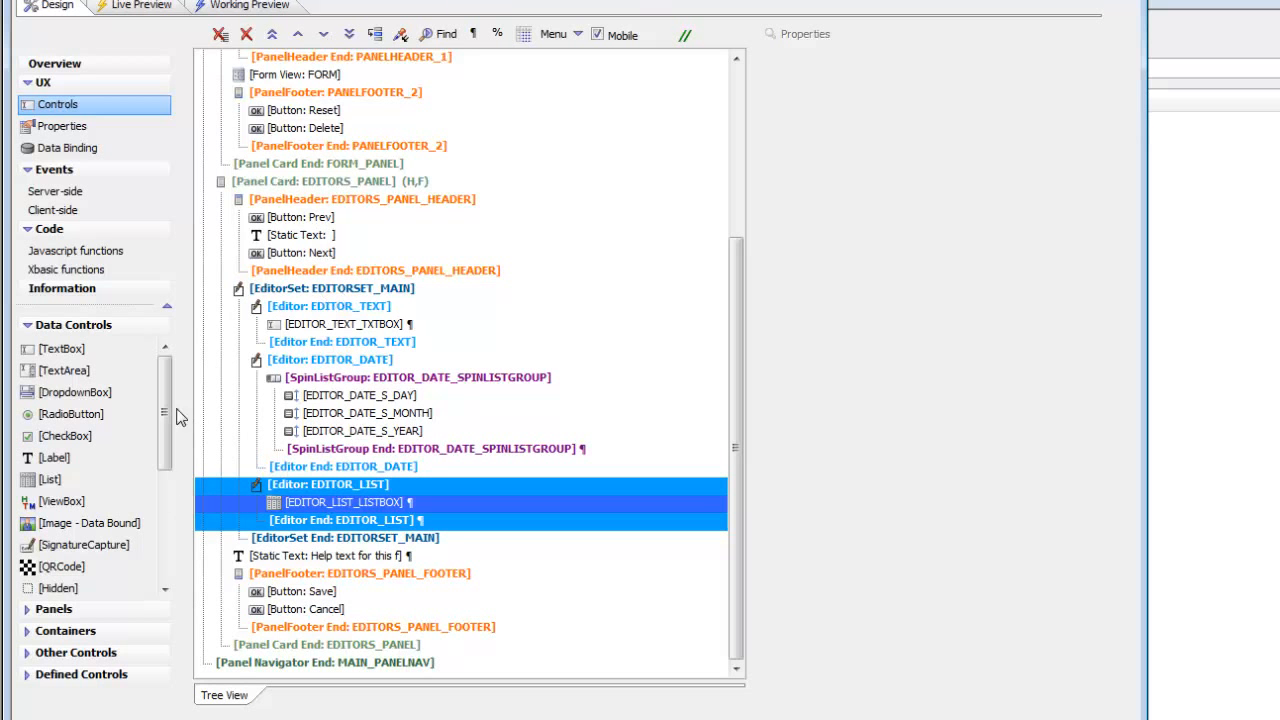
Look over the predefined editor controls available for the design and select the EDITOR_LIST editor
click(84, 676)
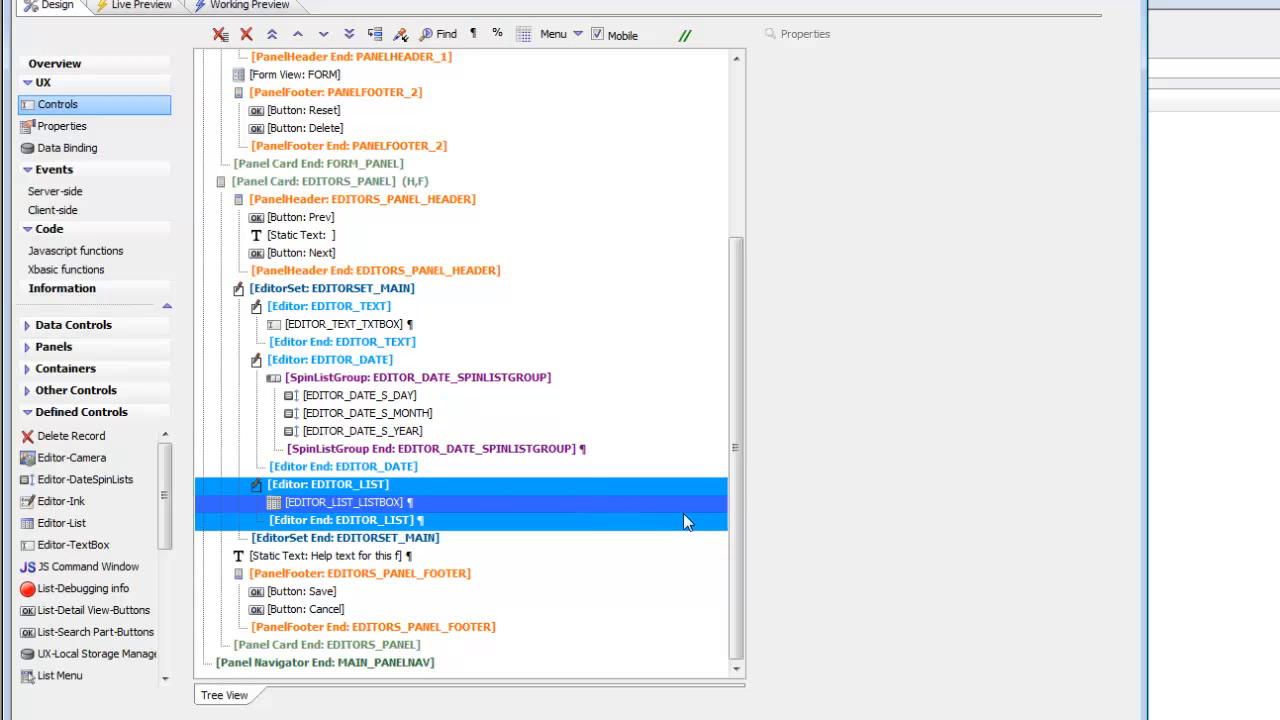
drag(737, 597, 745, 547)
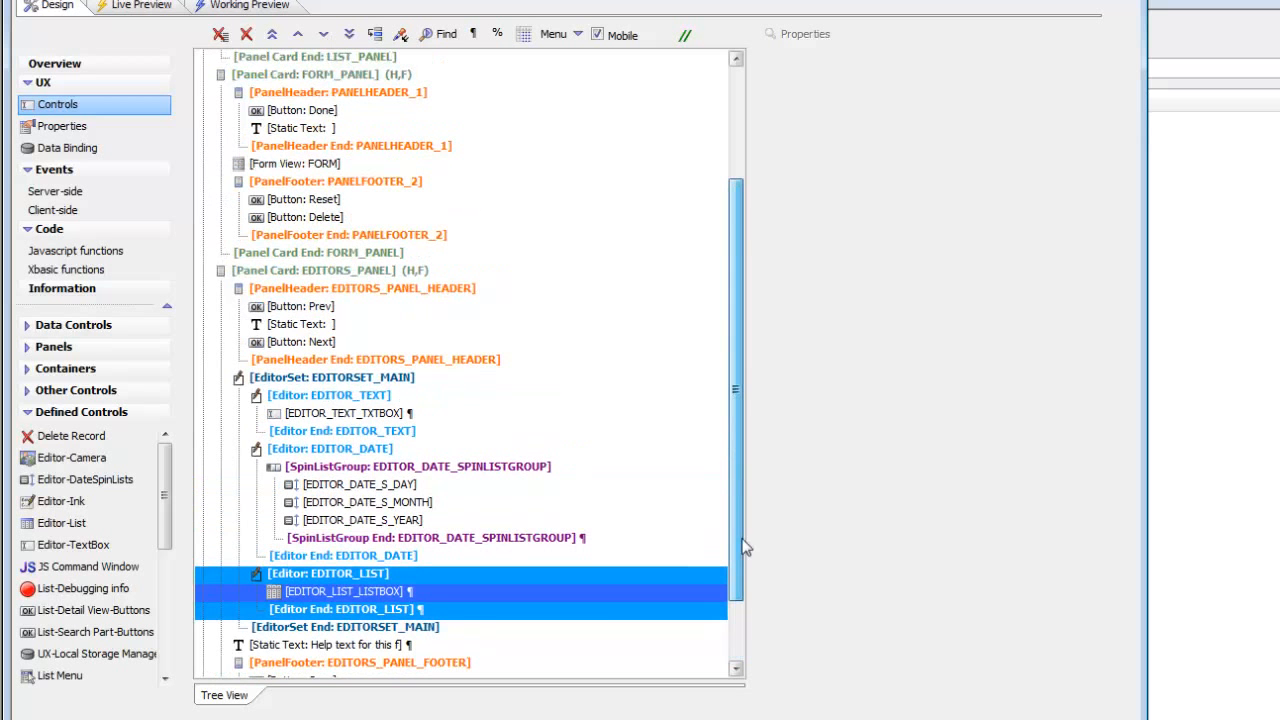
click(345, 590)
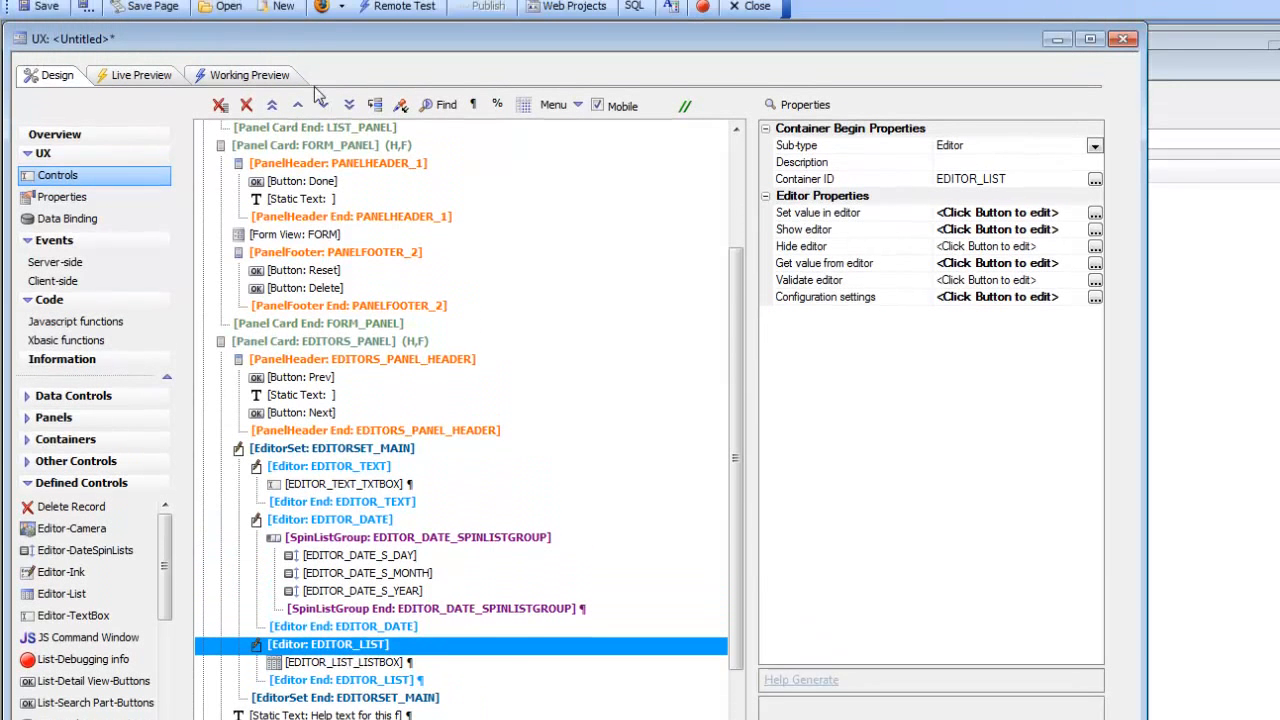
Open the State field's editor in the working preview and browse its list of states
click(236, 84)
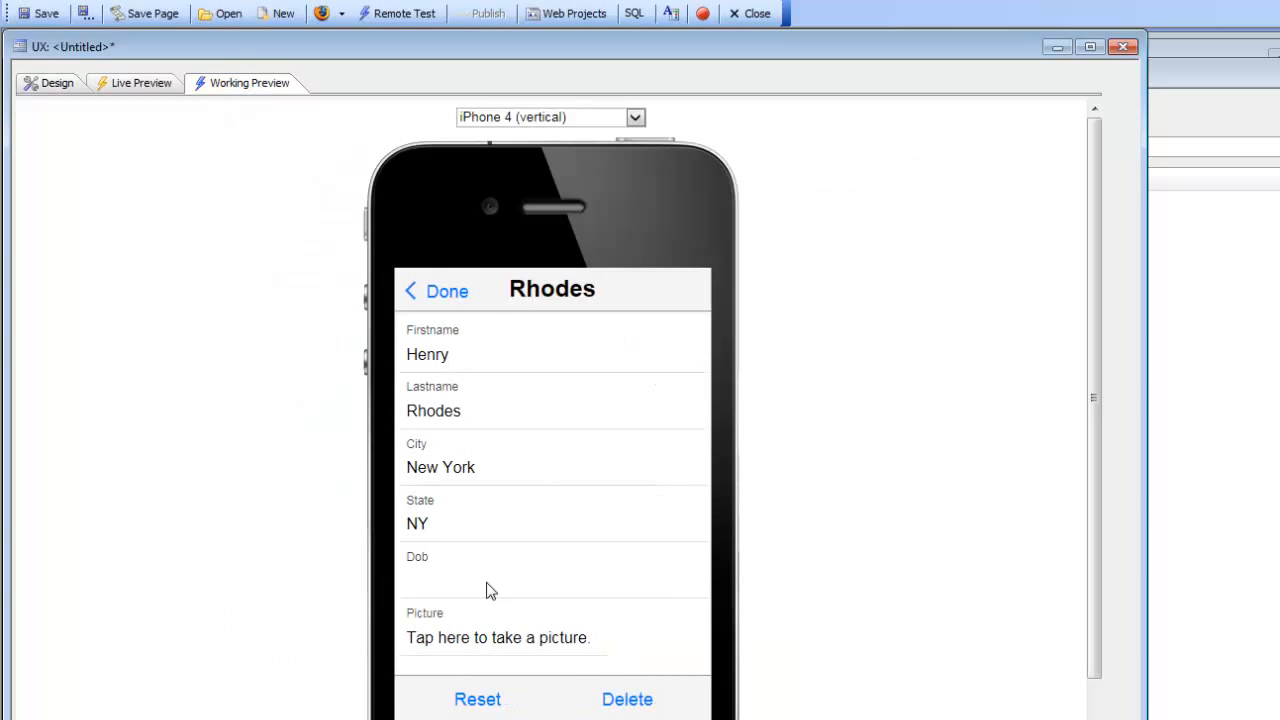
click(424, 530)
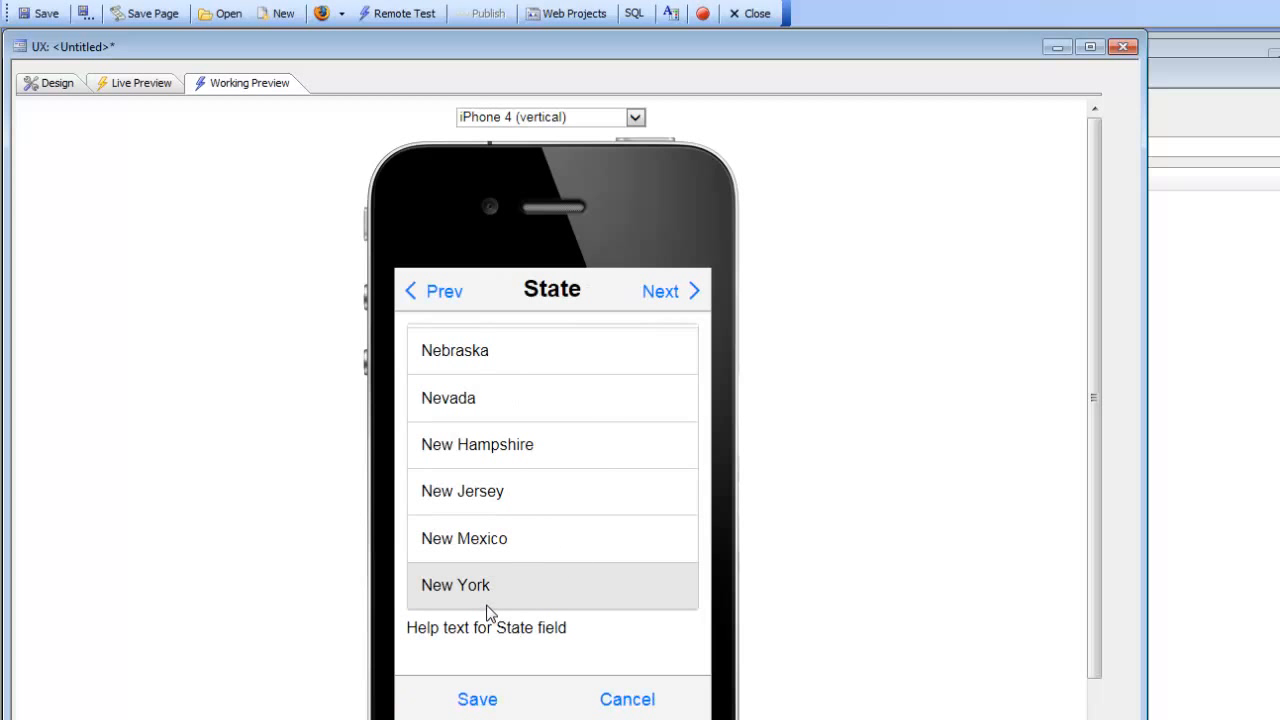
drag(485, 600, 498, 497)
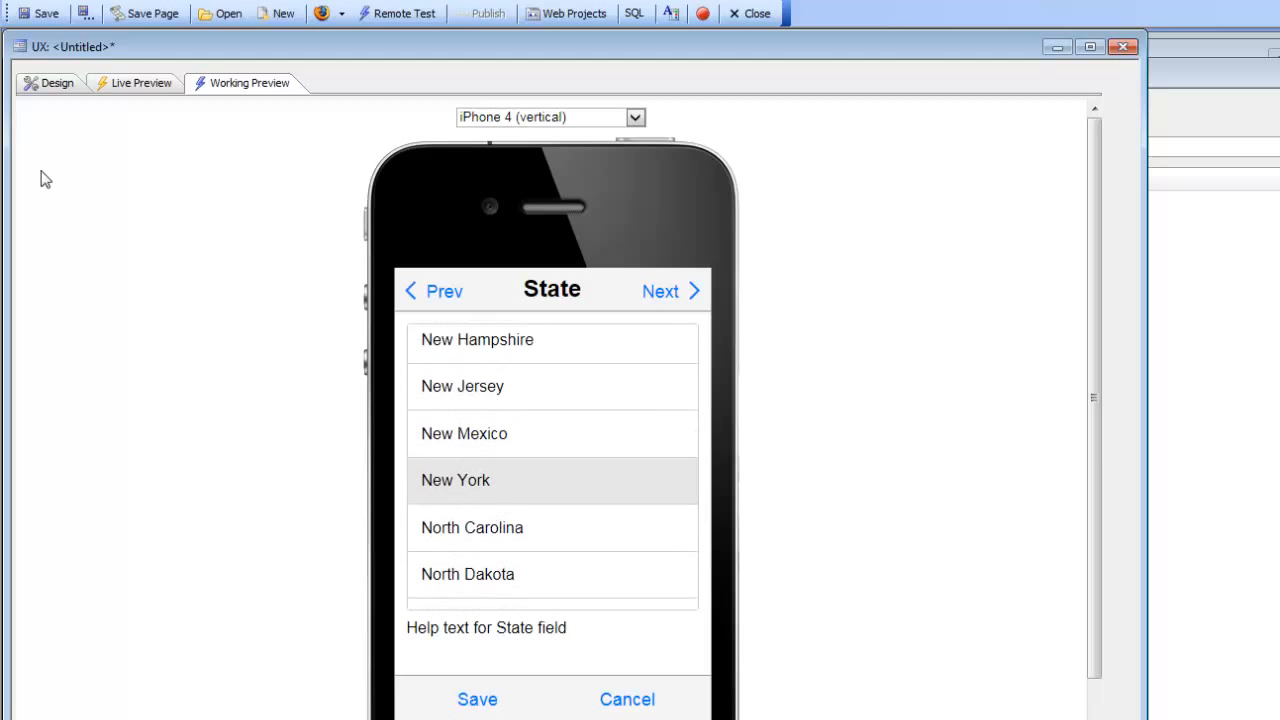
Open the List Builder for EDITOR_LIST_LISTBOX in the design and examine its static choices and column layout
click(56, 84)
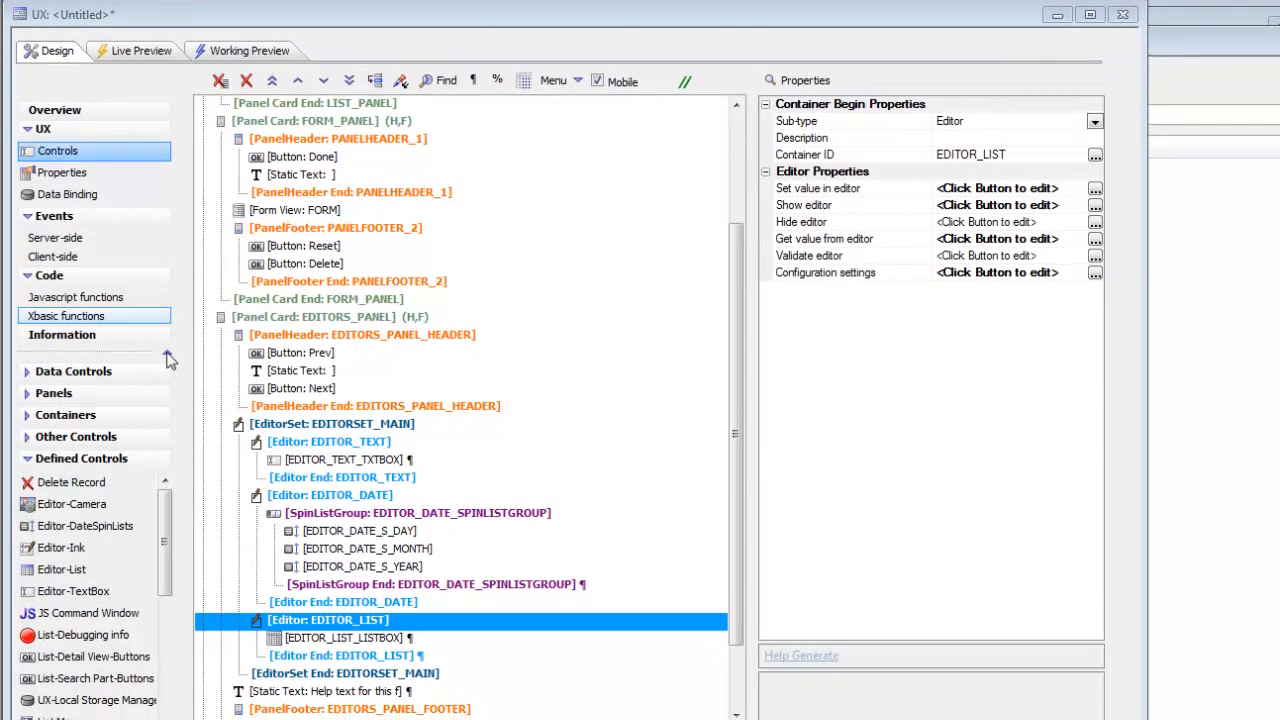
click(312, 606)
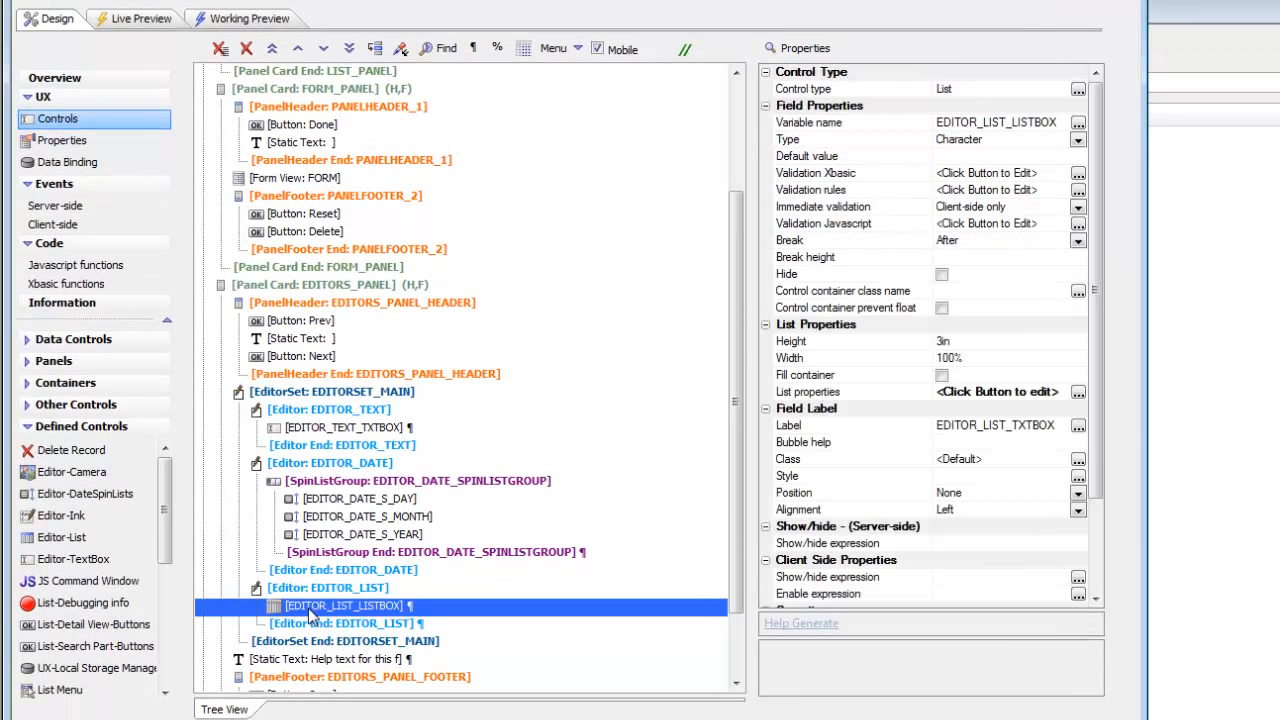
click(810, 394)
double_click(810, 393)
double_click(407, 283)
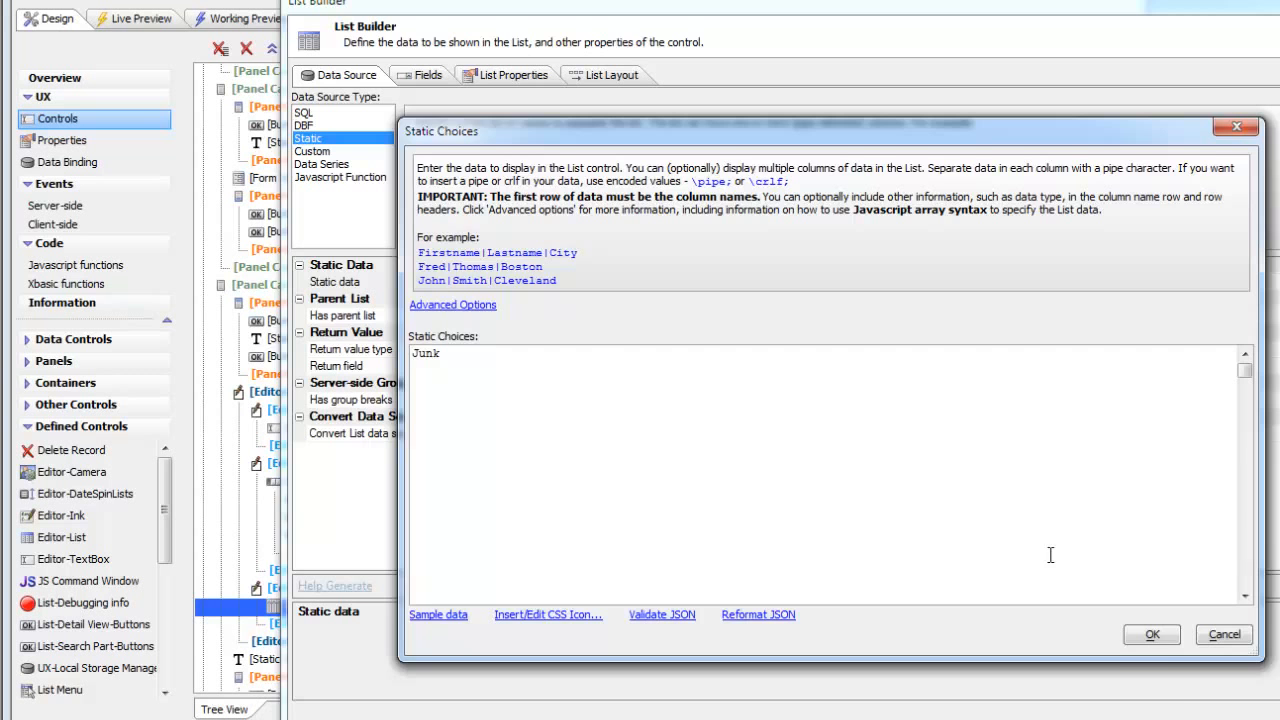
click(1158, 634)
click(604, 76)
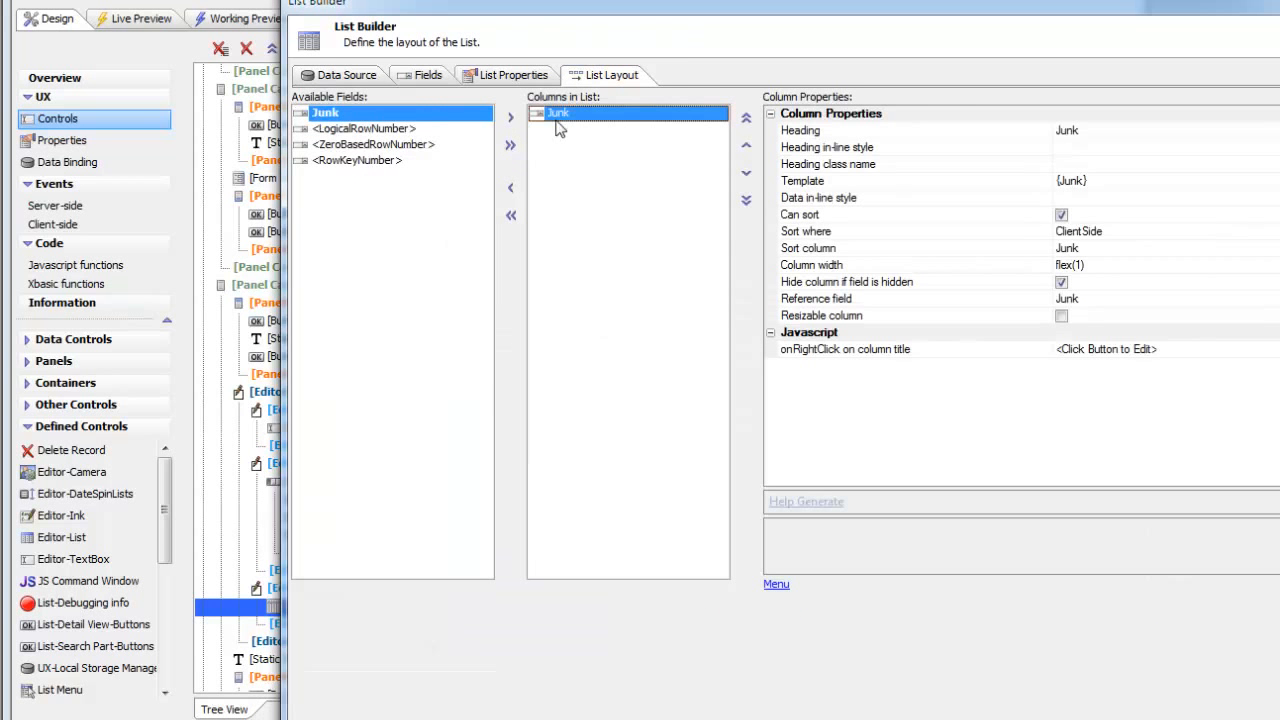
Open the Form View Builder for the FORM control and bring up the State field's editor configuration genie
click(1053, 704)
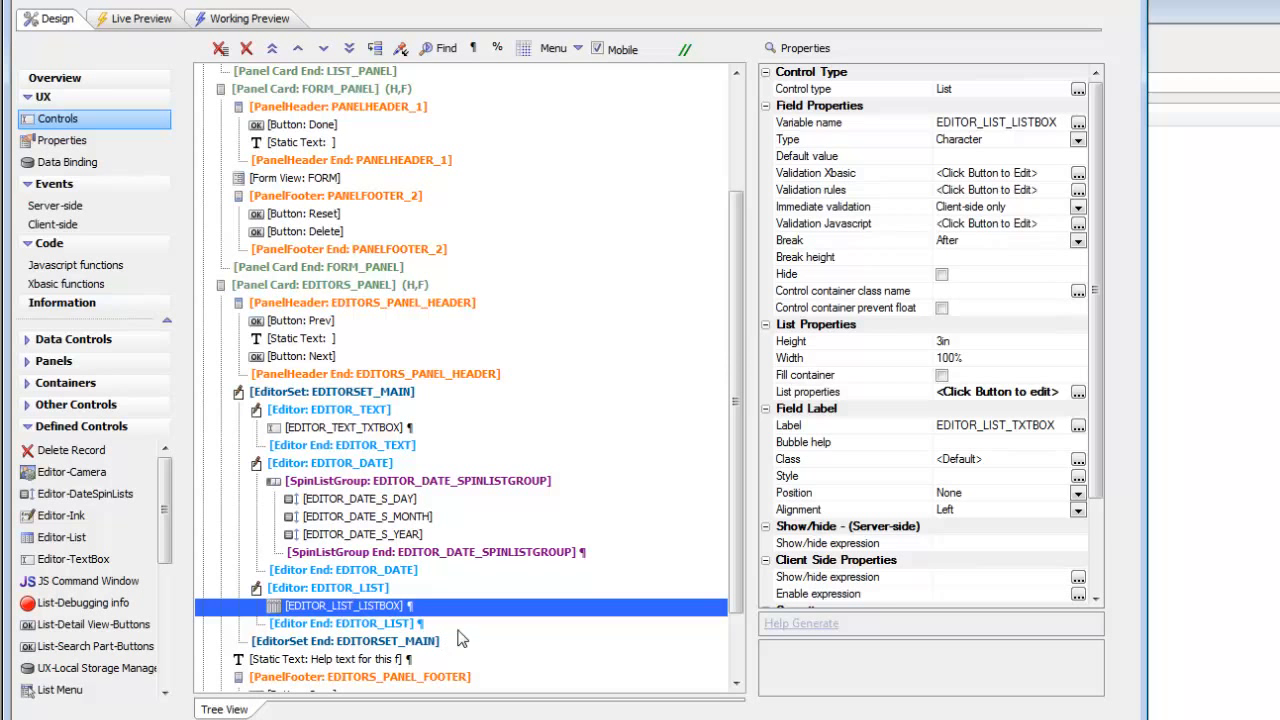
click(311, 180)
double_click(873, 106)
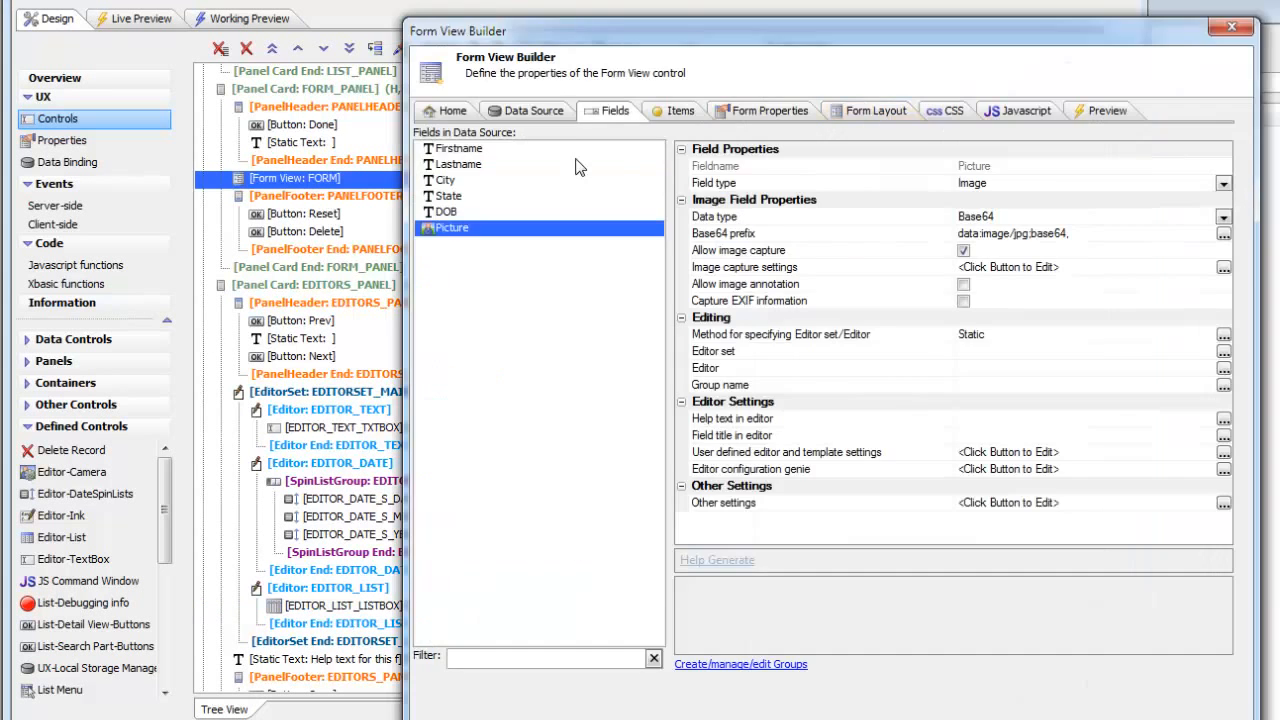
click(452, 200)
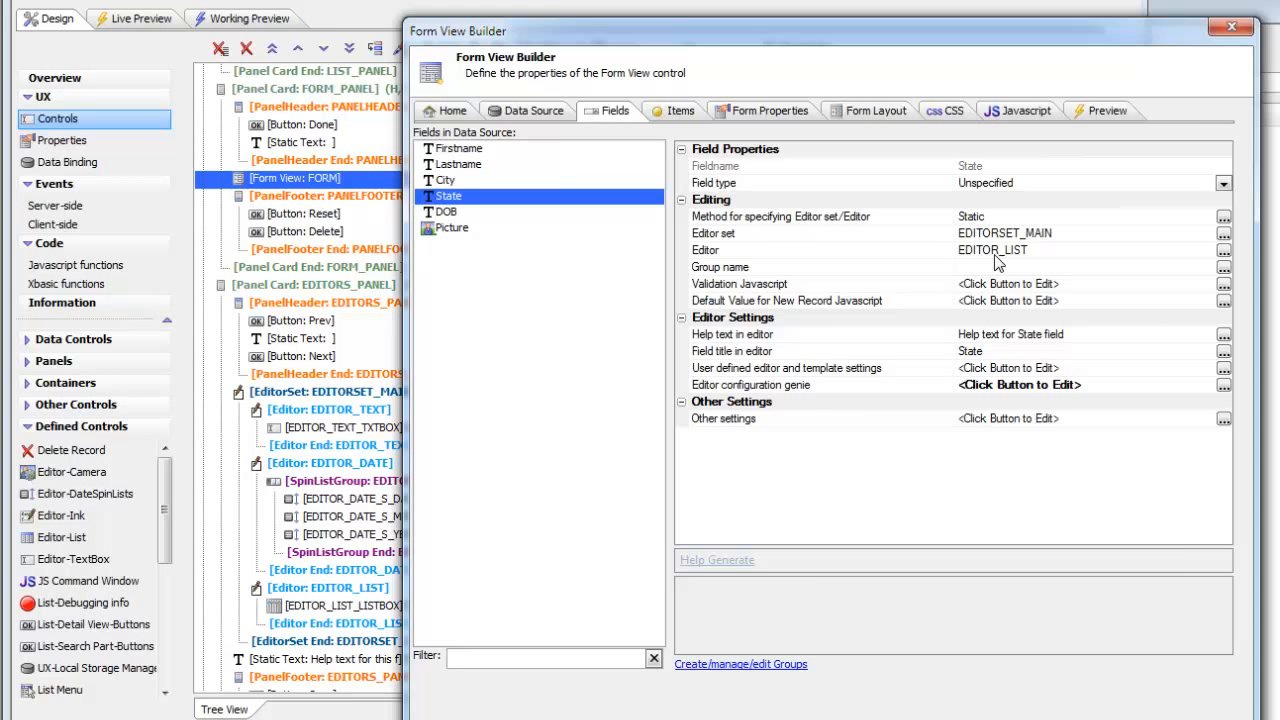
double_click(760, 393)
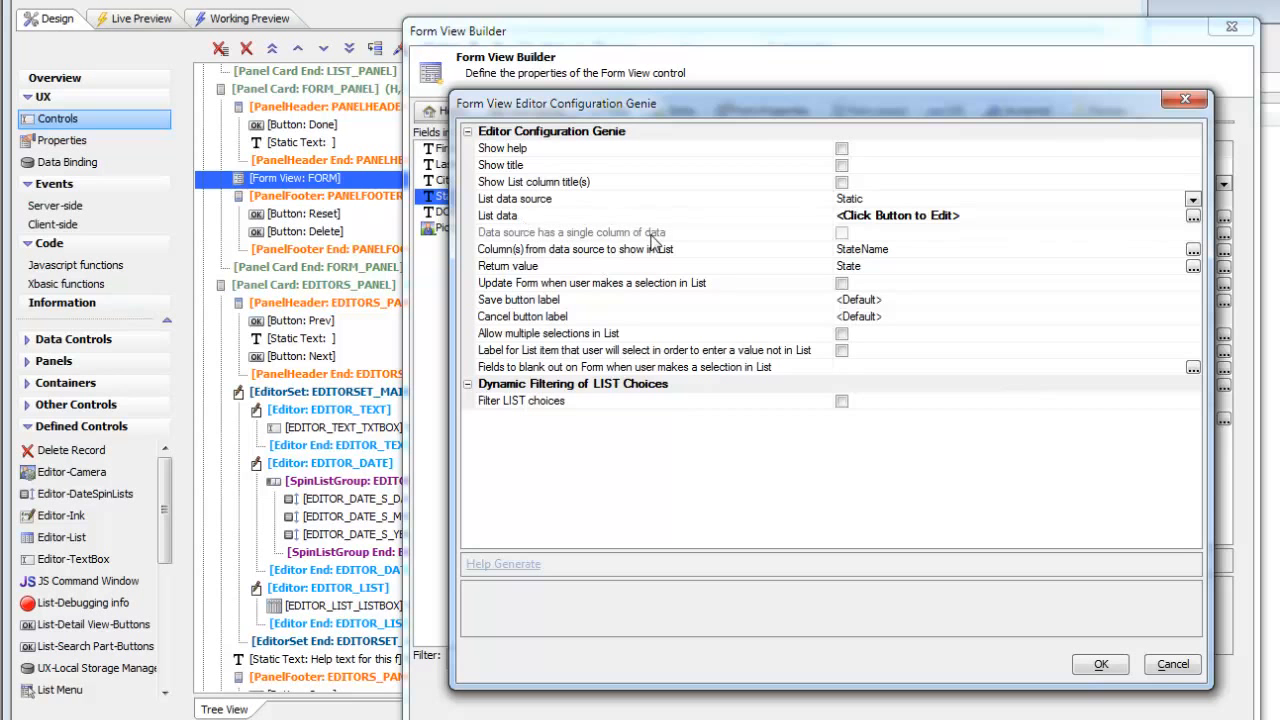
Examine the State field's static JSON list data and return value settings, and close the genie and Form View Builder
double_click(570, 216)
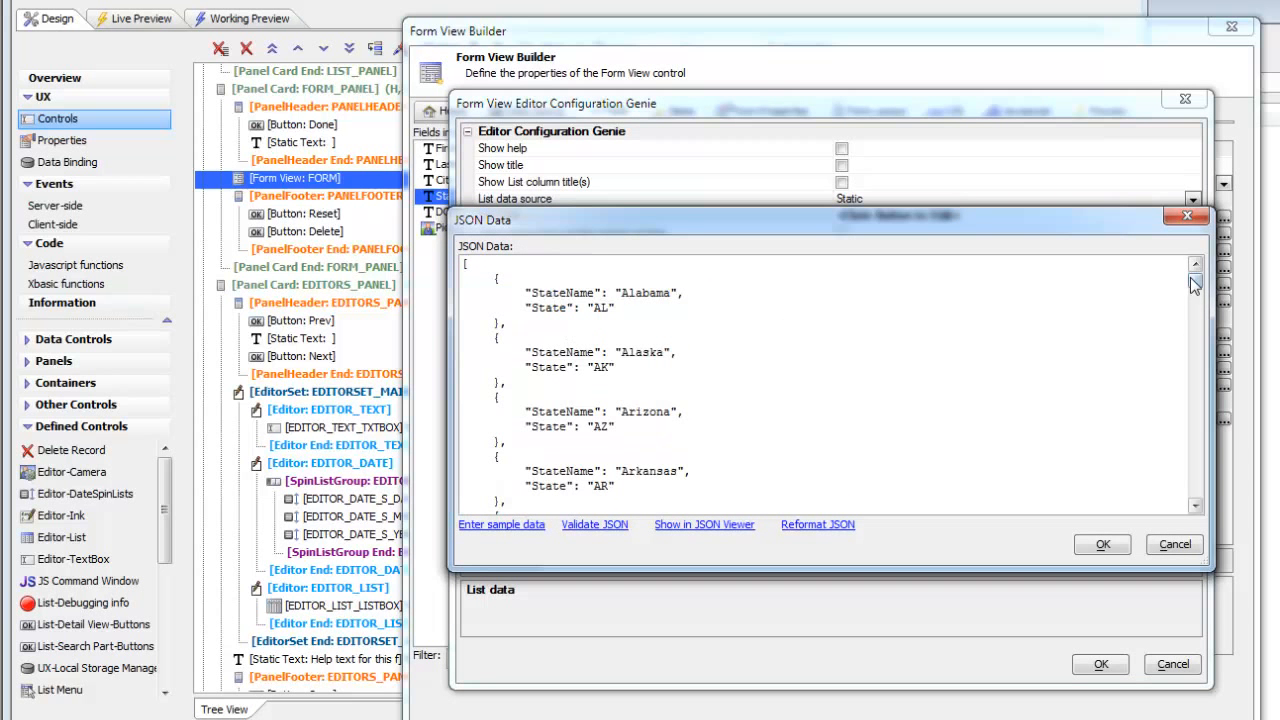
mouse_move(1196, 282)
mouse_down()
mouse_move(1205, 485)
mouse_move(1206, 272)
mouse_up()
click(1103, 544)
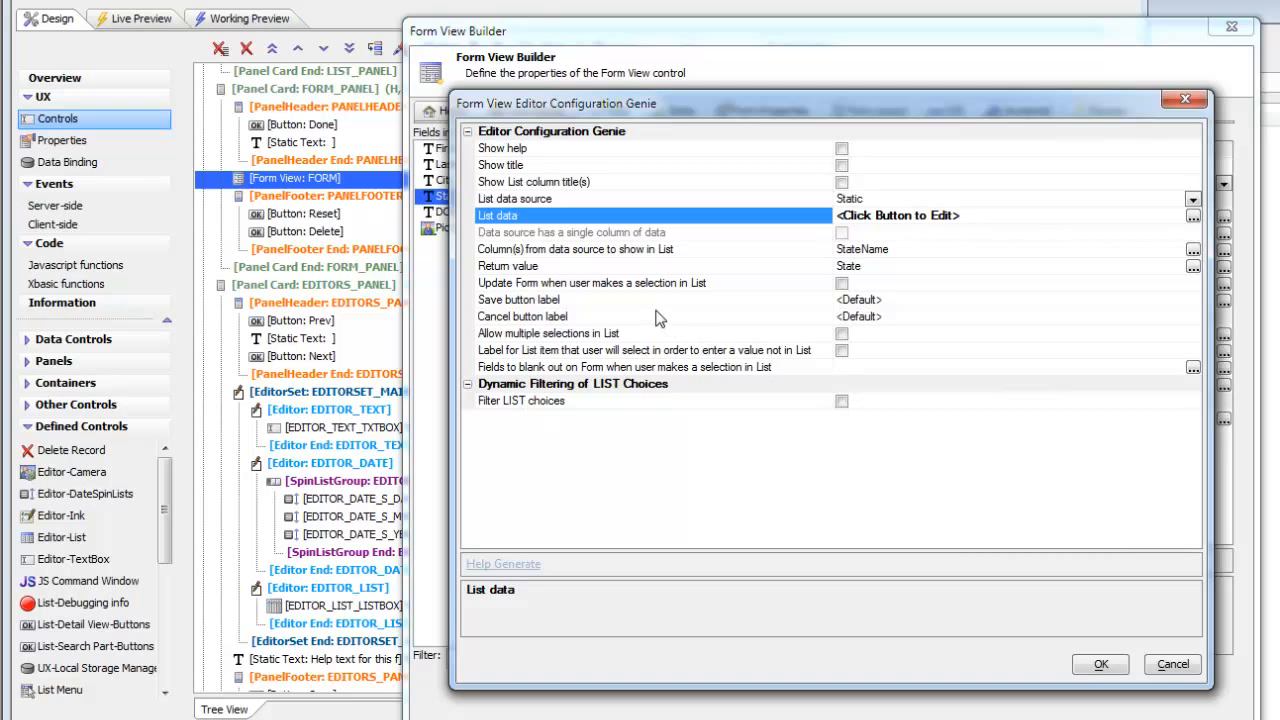
click(774, 267)
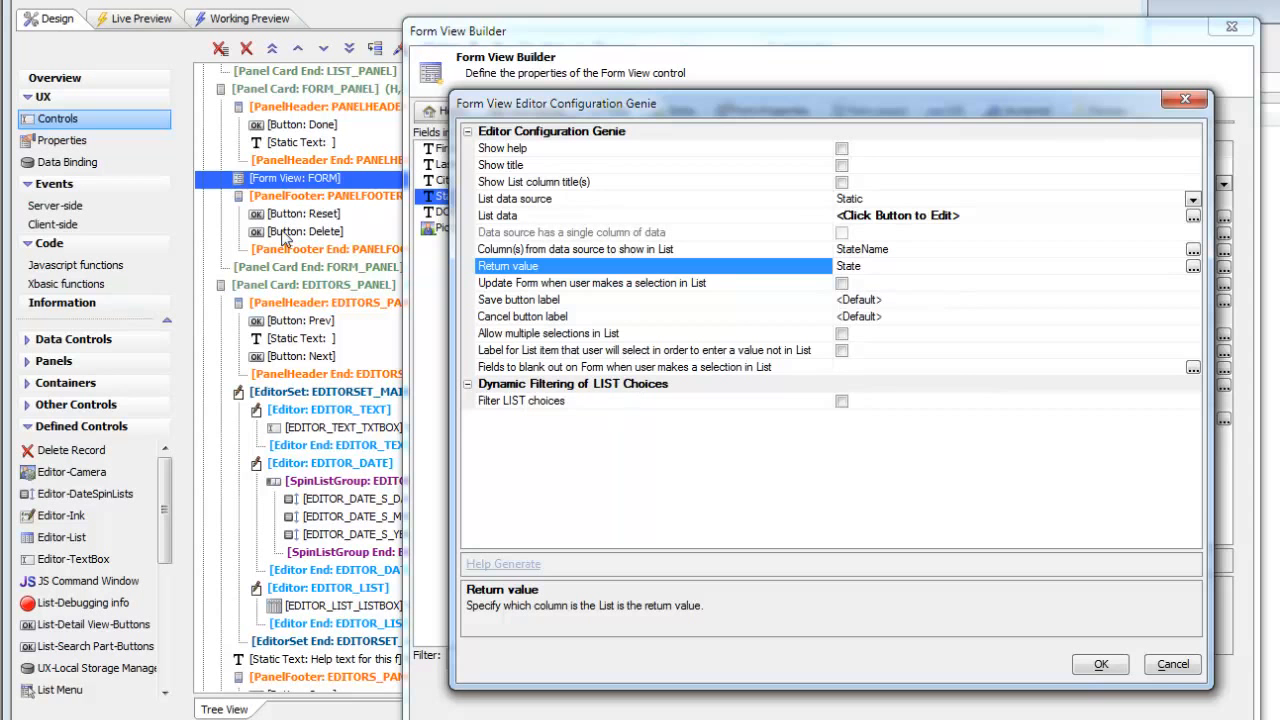
click(1100, 664)
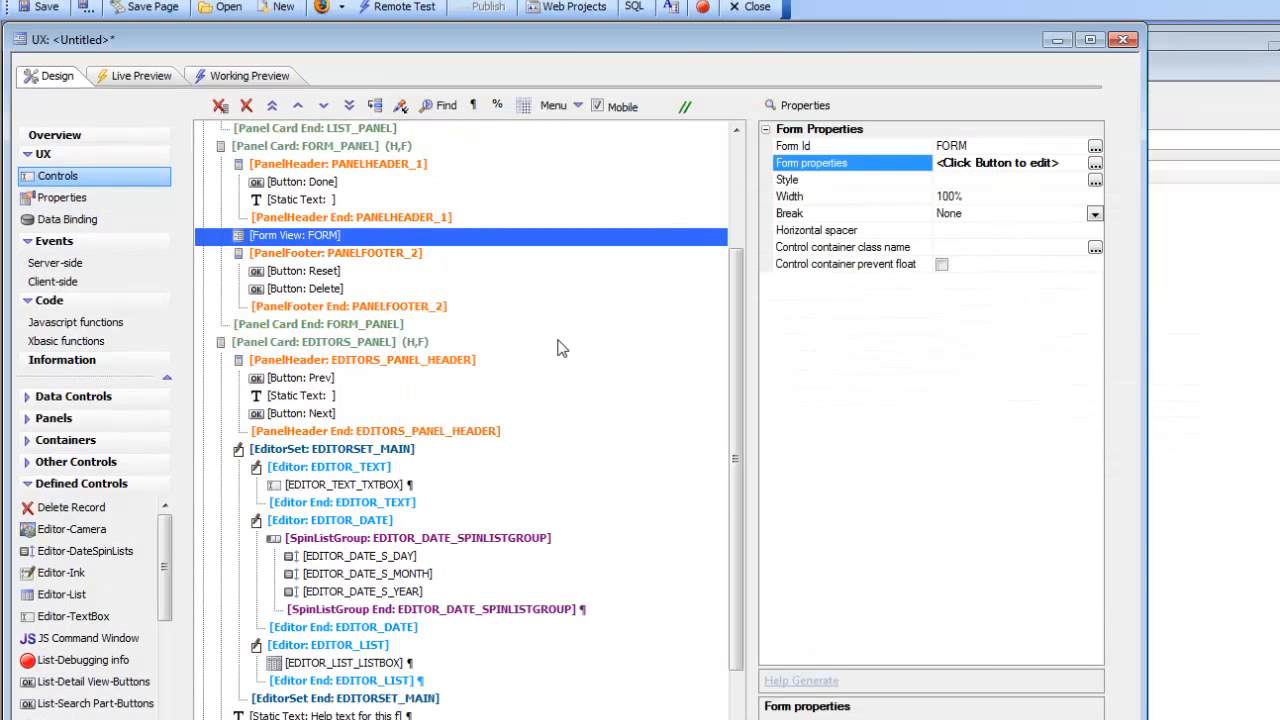
Select the MAIN_PANELNAV panel navigator in the control tree to view its properties
scroll(735, 413, up, 1)
drag(735, 413, 740, 295)
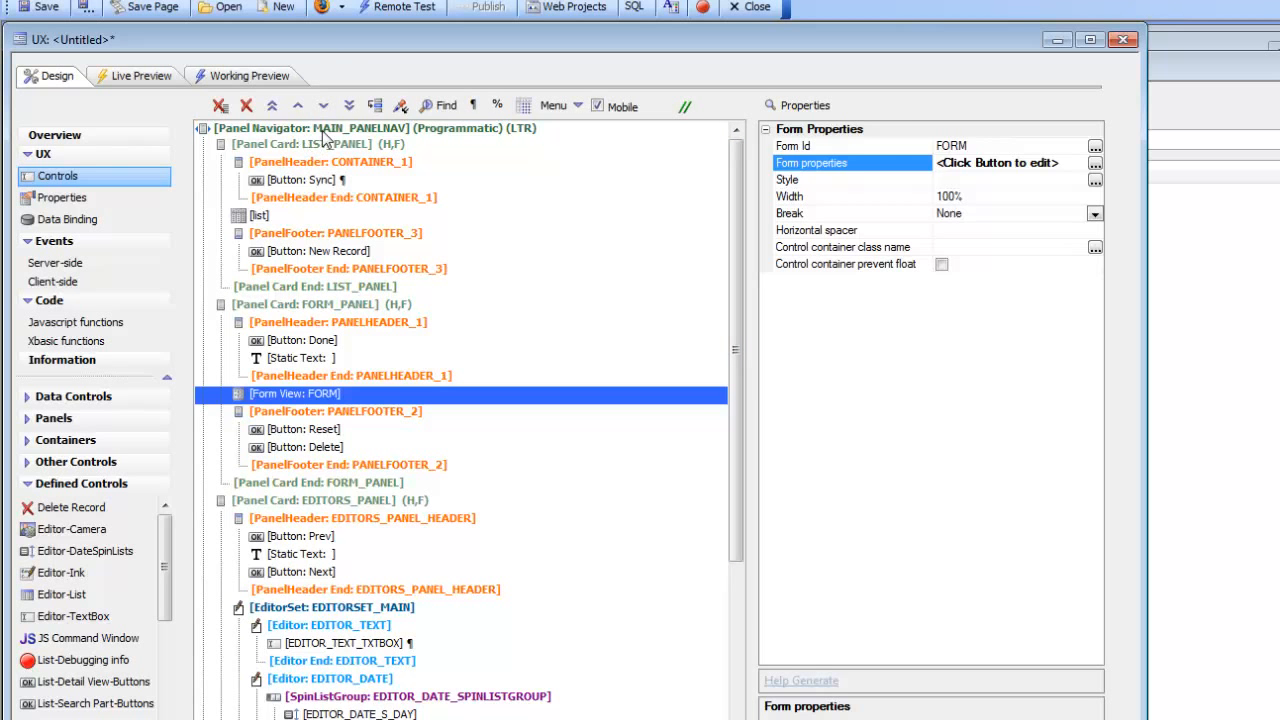
click(323, 133)
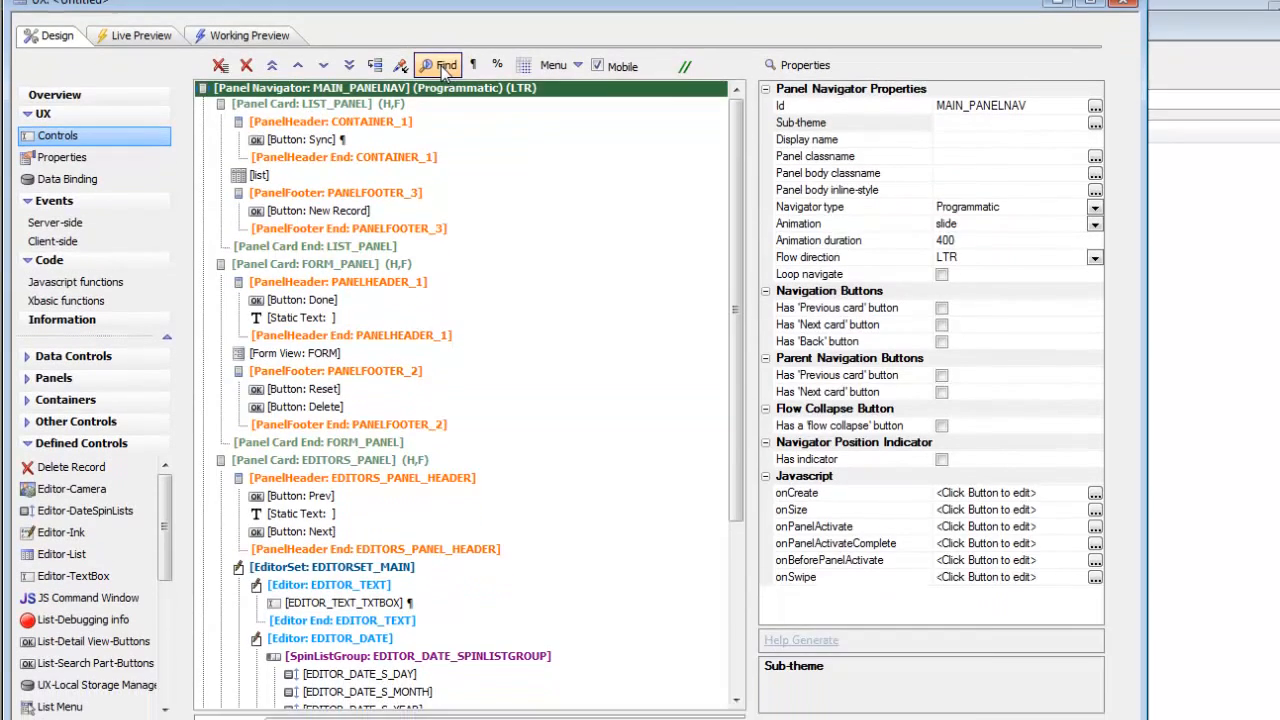
Explore the design's structure, examining the contents of the LIST_PANEL, FORM_PANEL and EDITORS_PANEL cards
click(441, 106)
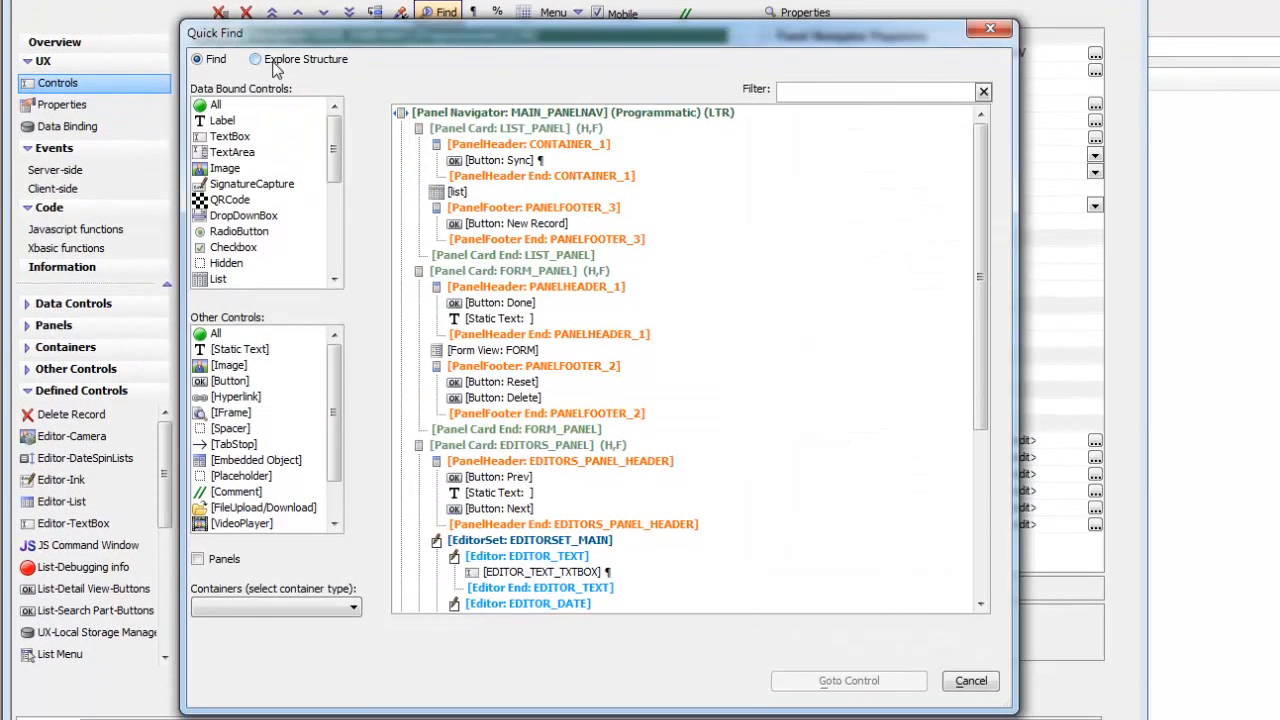
click(272, 62)
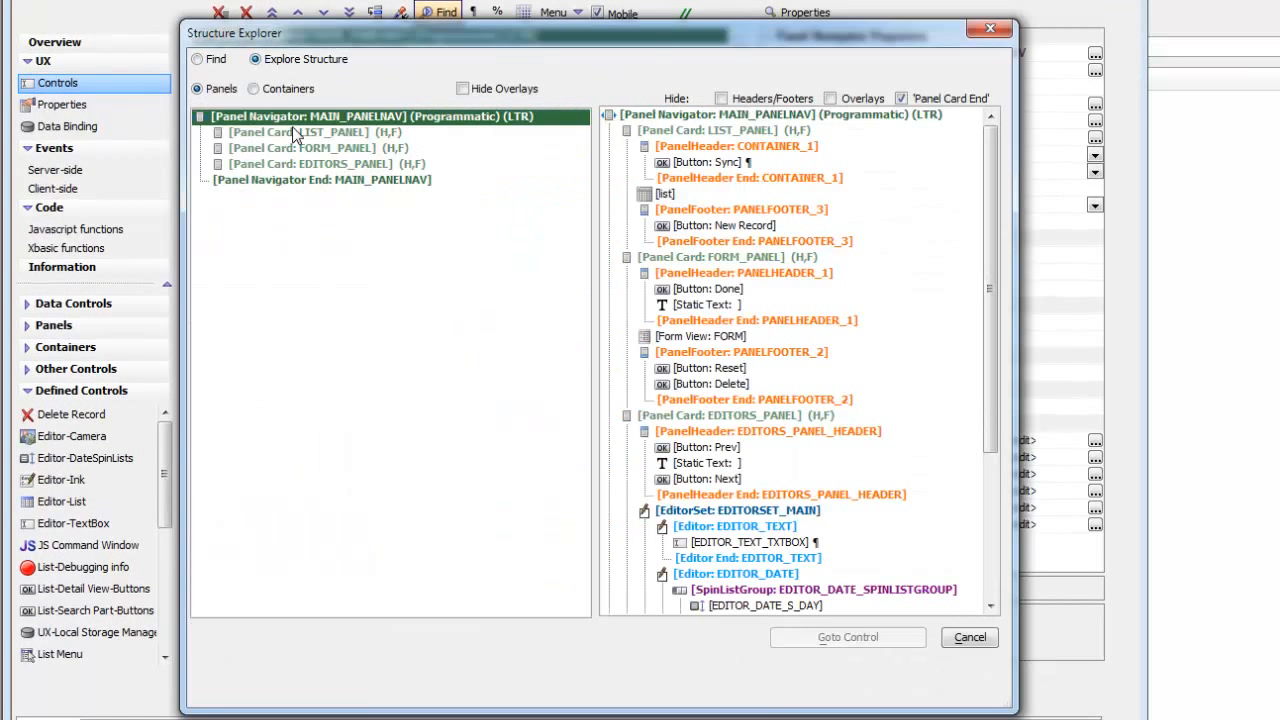
click(349, 134)
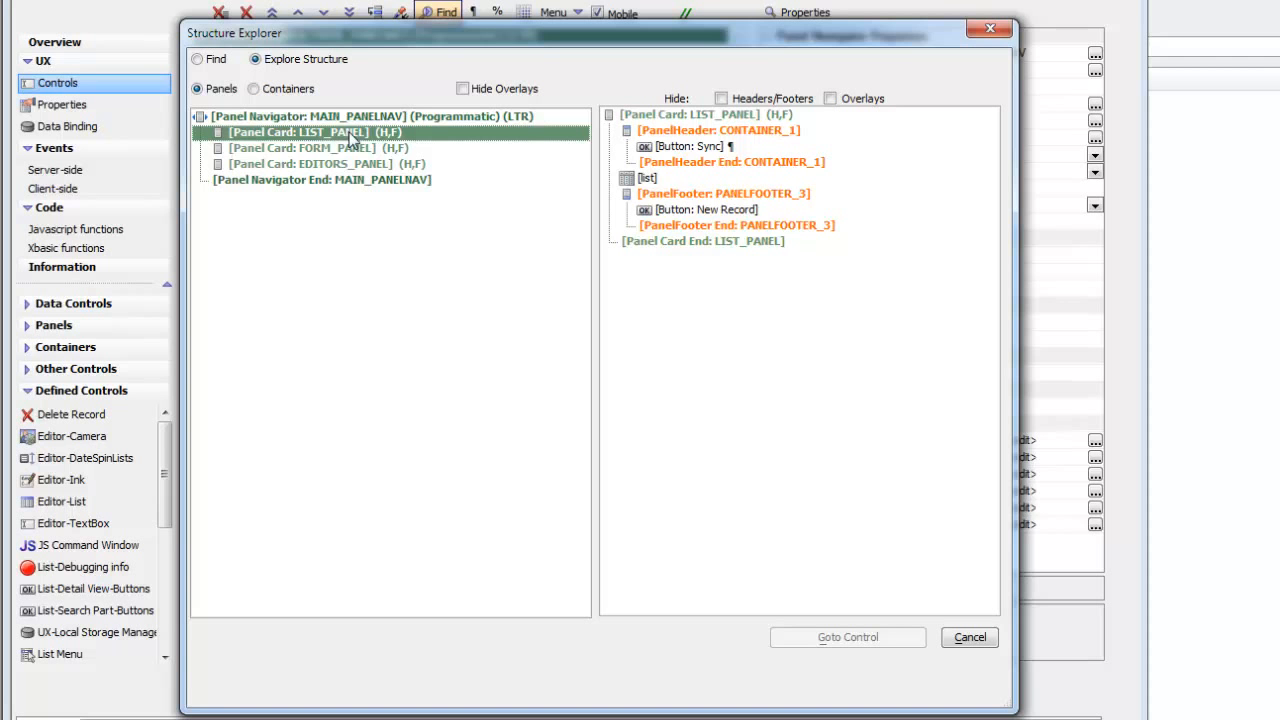
click(352, 150)
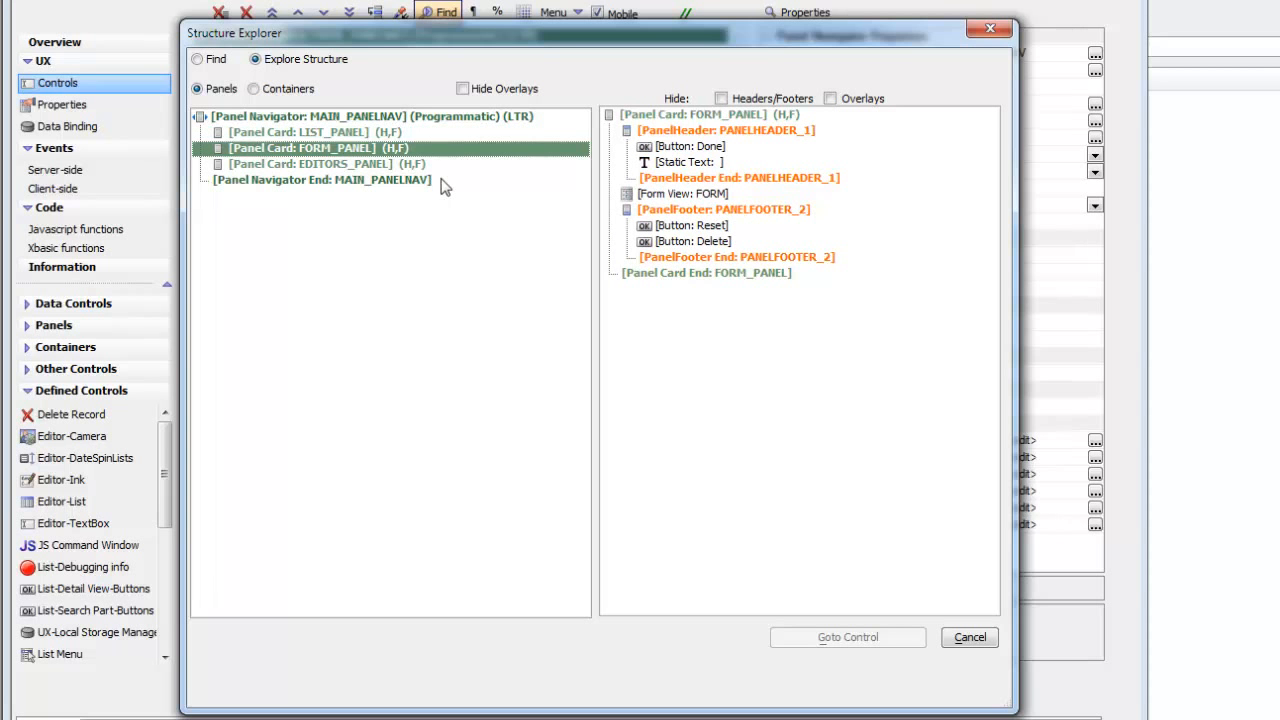
click(331, 166)
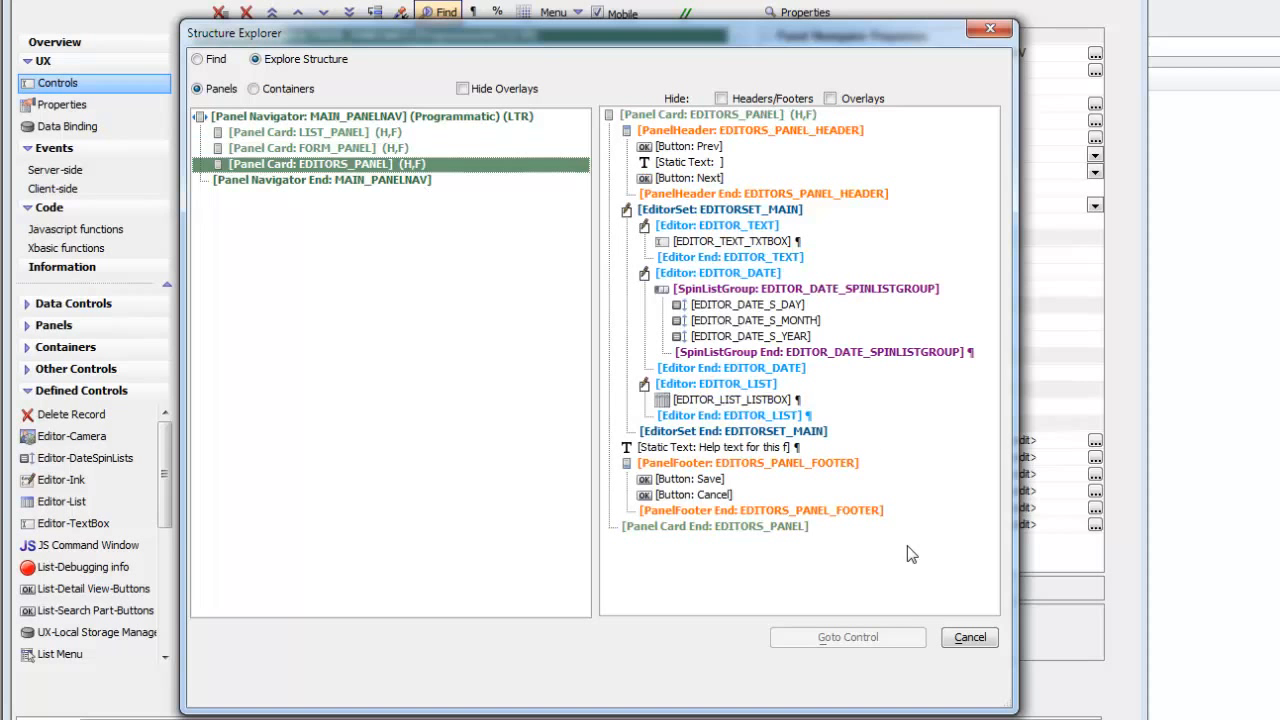
click(969, 637)
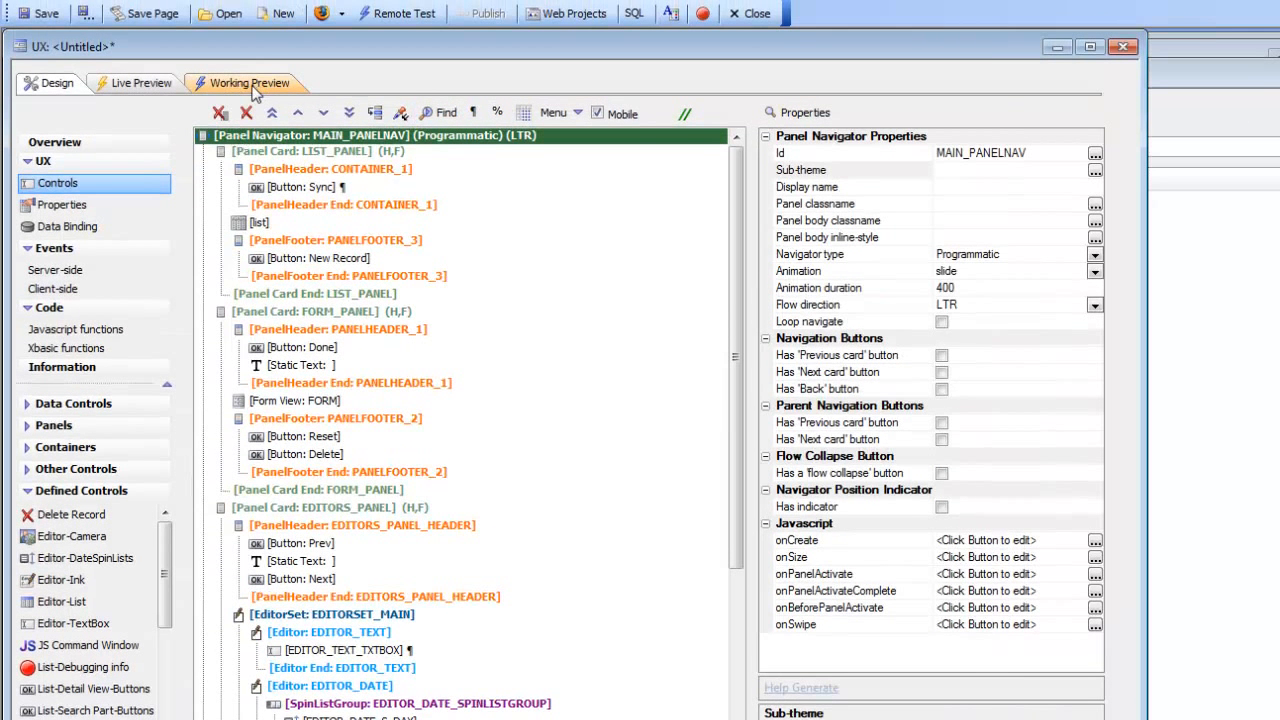
Open the first record's form from the list in the working preview, and return to the design
click(251, 85)
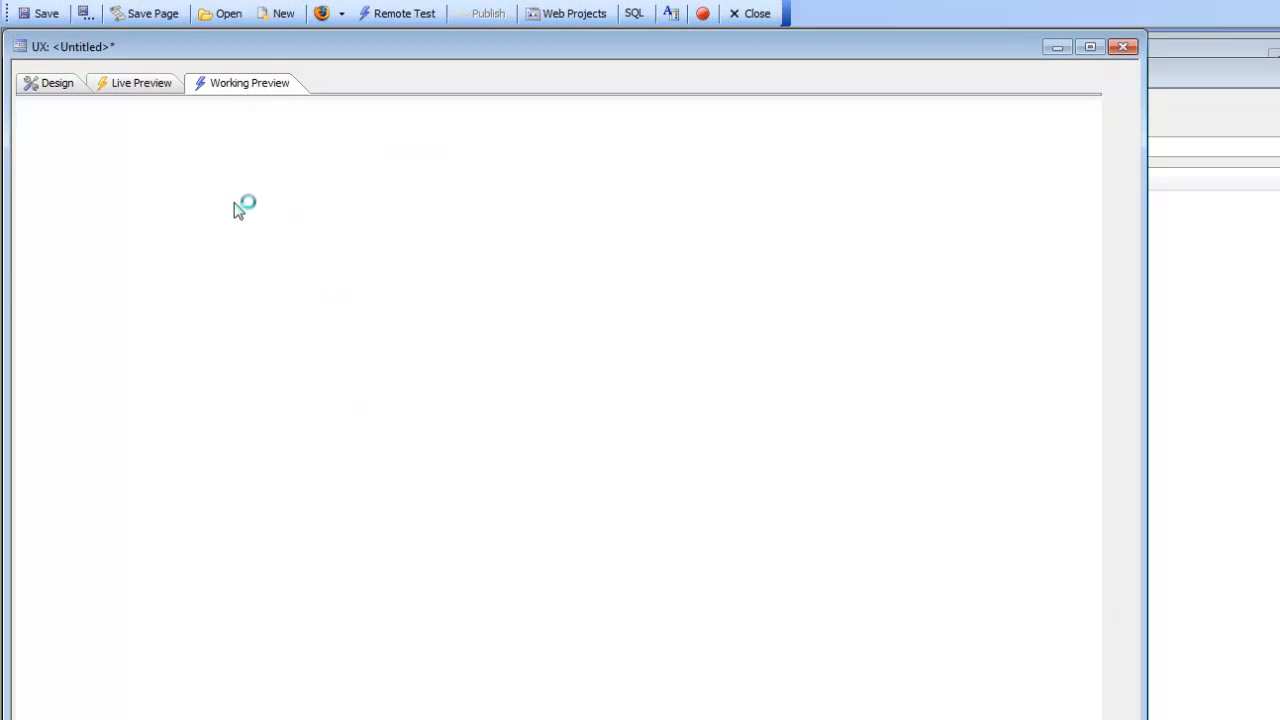
click(408, 352)
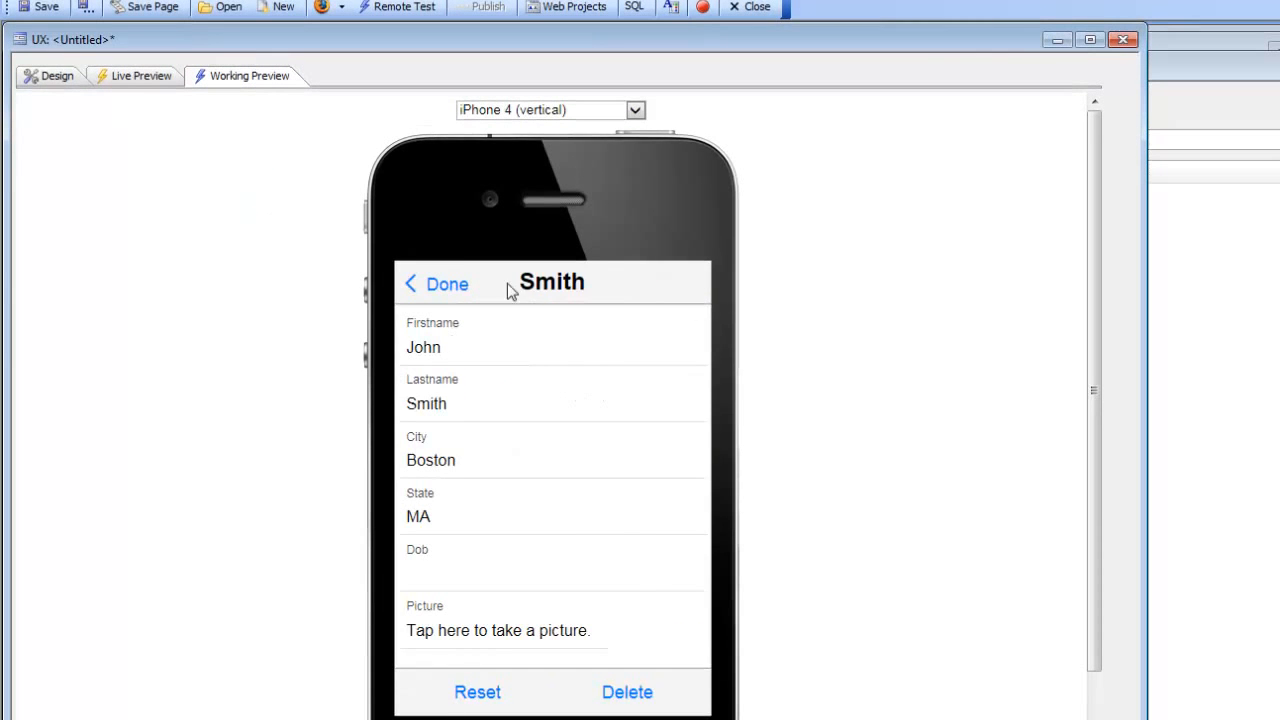
click(50, 74)
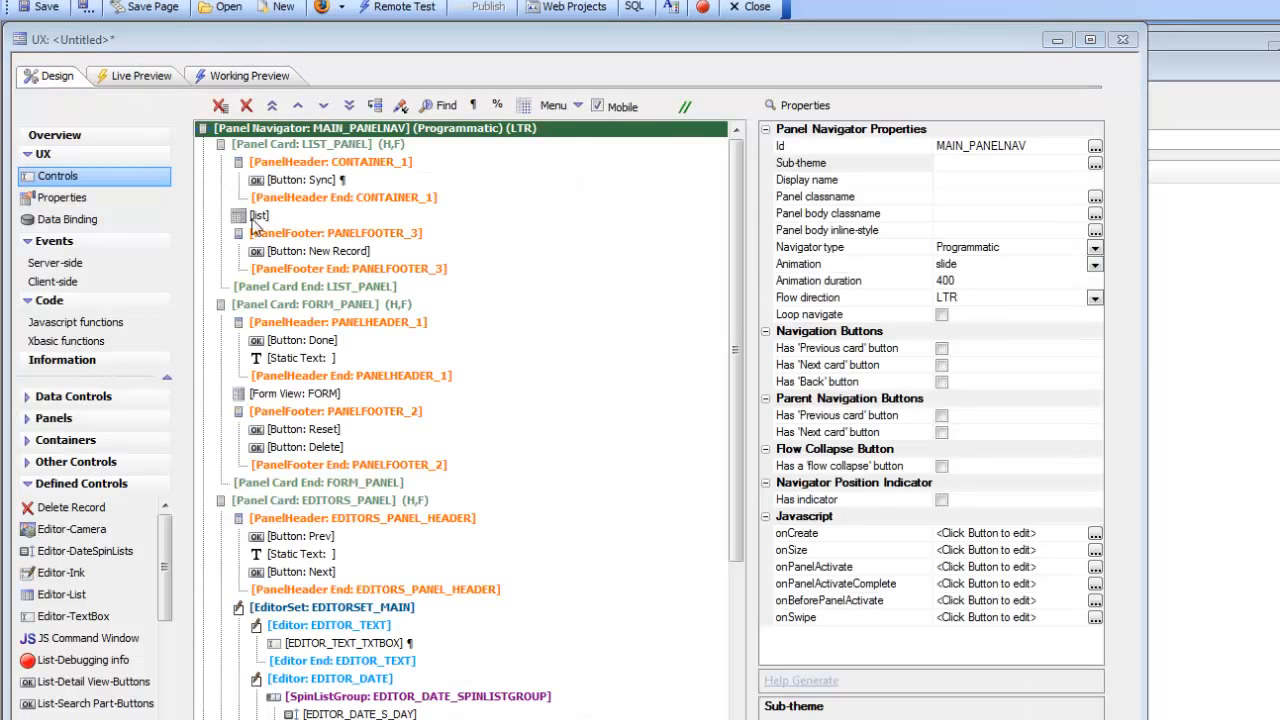
Open the list control's List Builder and bring up the JavaScript of its onClick system event
click(256, 218)
click(790, 416)
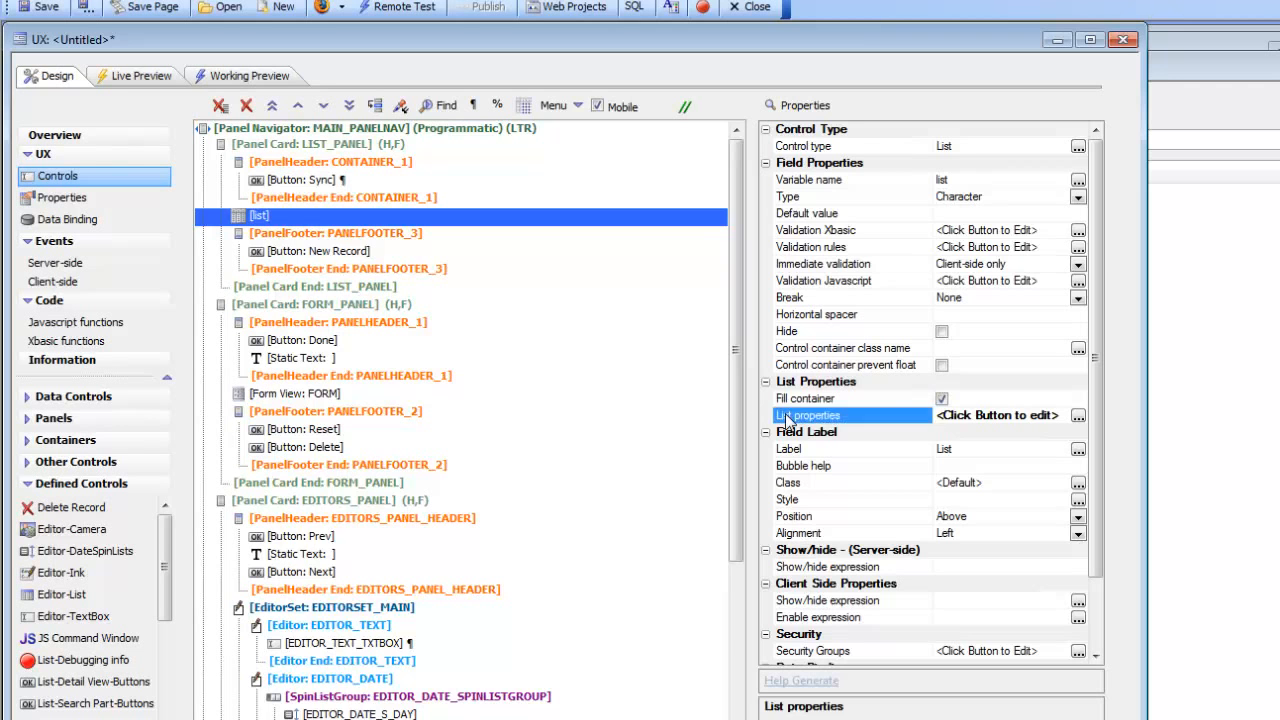
double_click(790, 418)
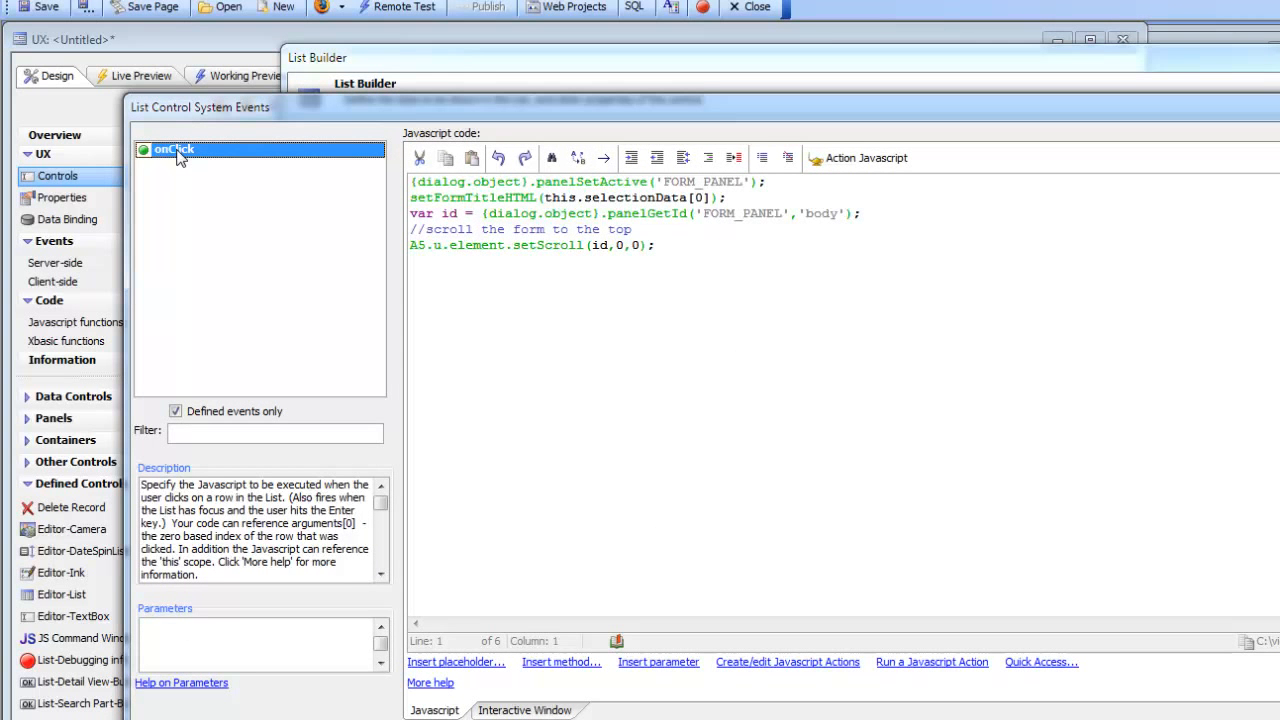
Examine the panelGetId call and the id argument of setScroll in the onClick code, and close the List Builder
drag(306, 113, 531, 194)
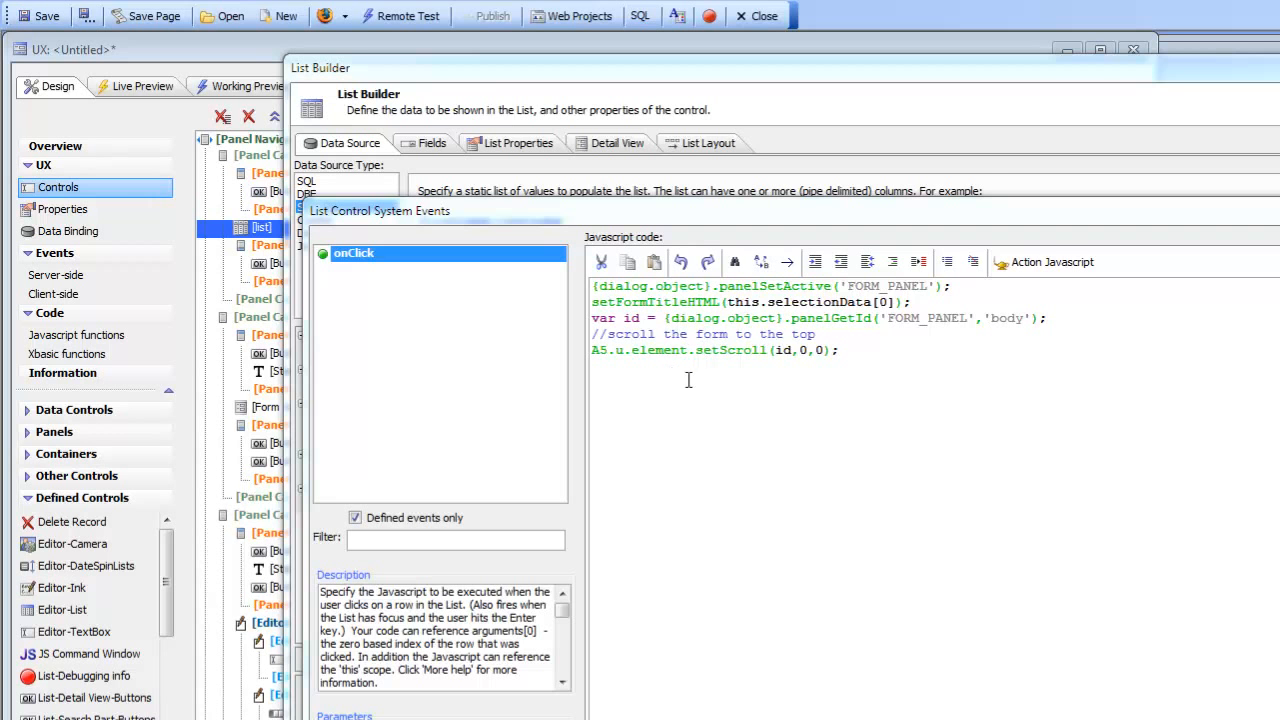
drag(790, 320, 1040, 320)
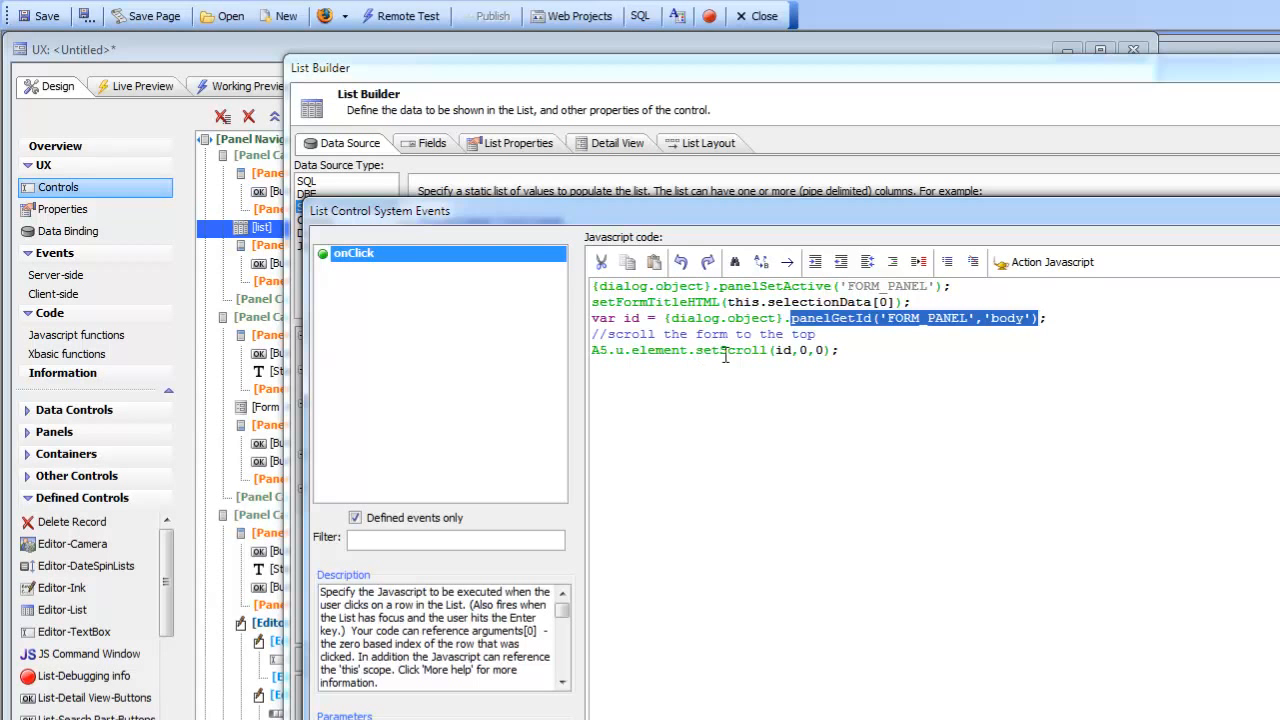
double_click(777, 349)
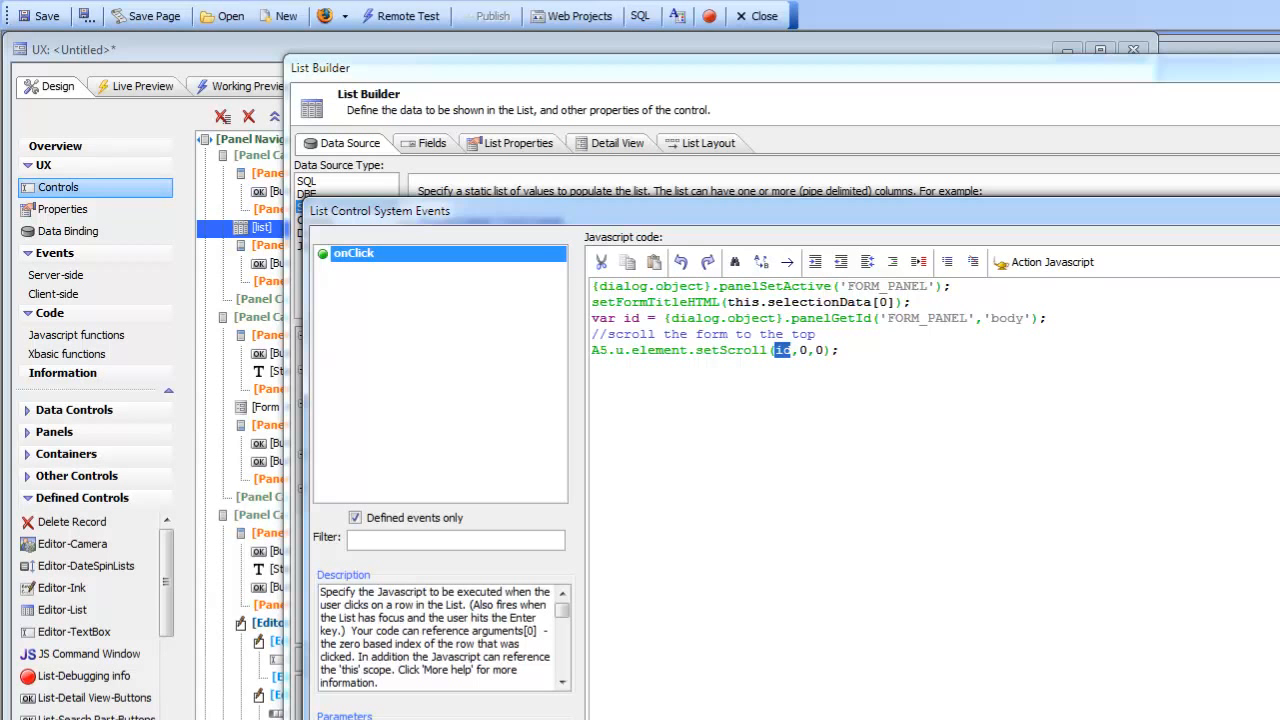
key(Escape)
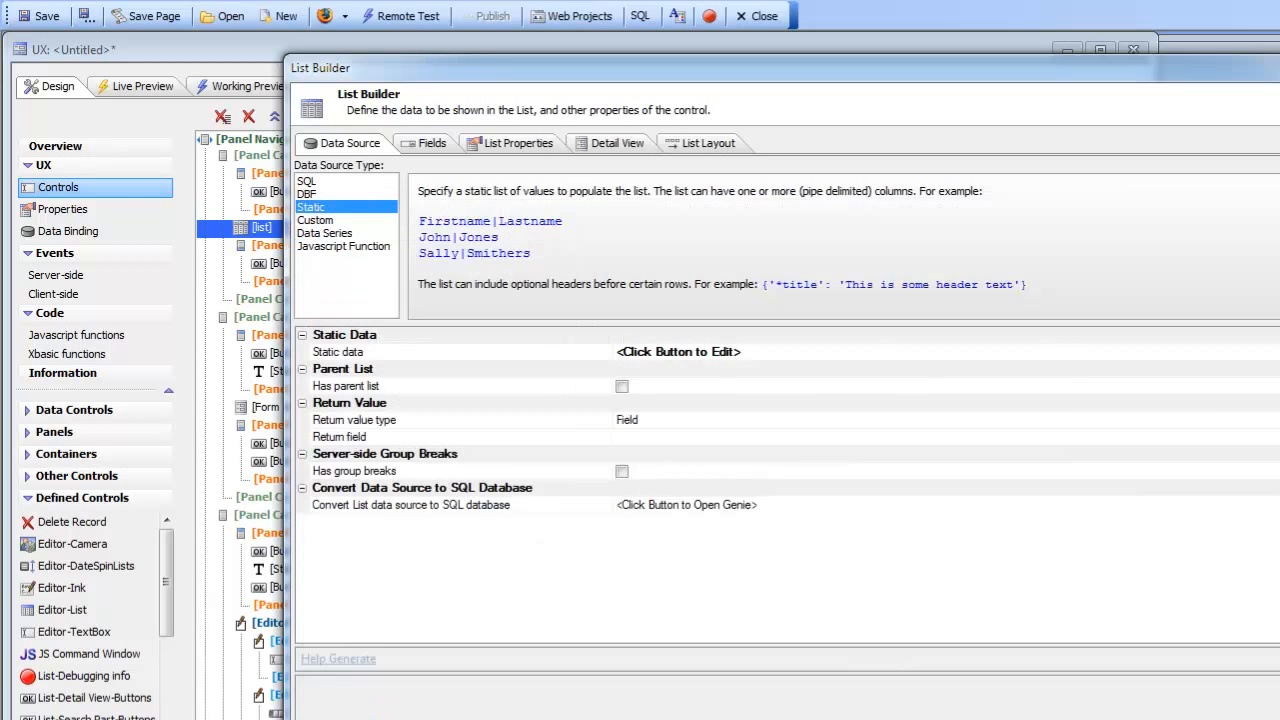
key(Escape)
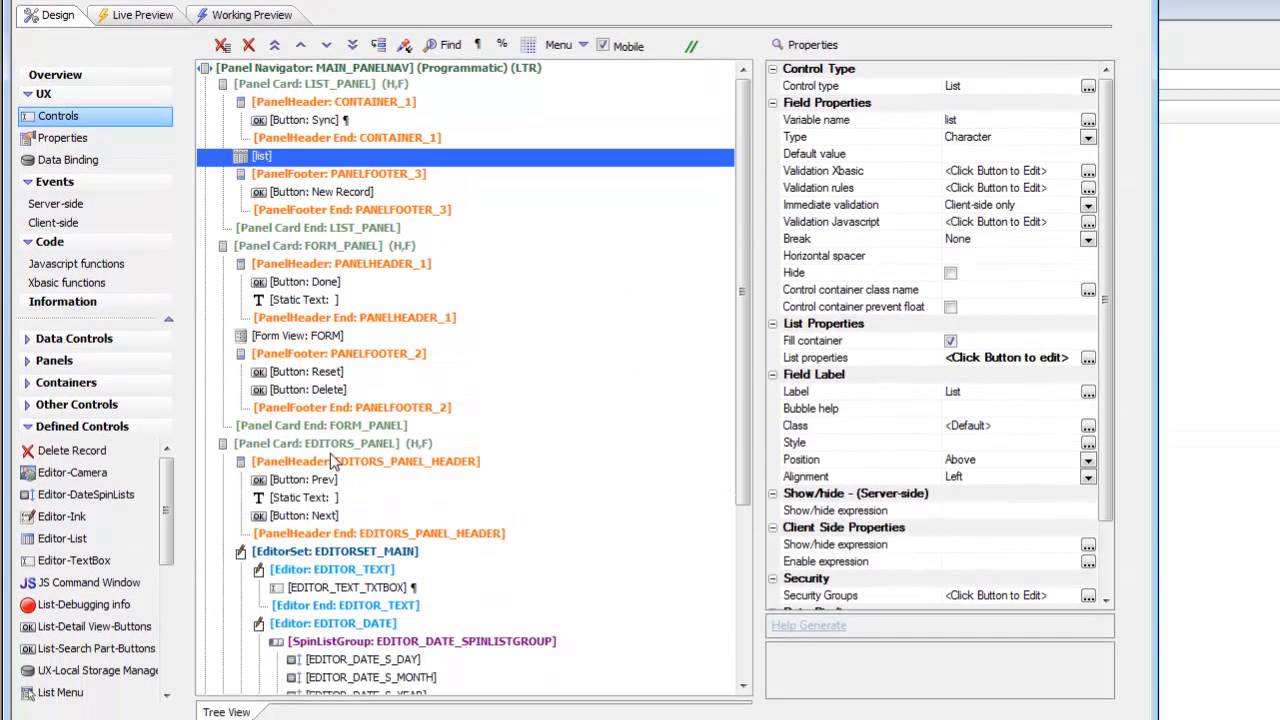
Examine the Show Javascript code of EDITORSET_MAIN in the EDITORS_PANEL card, and close the code editor
click(353, 446)
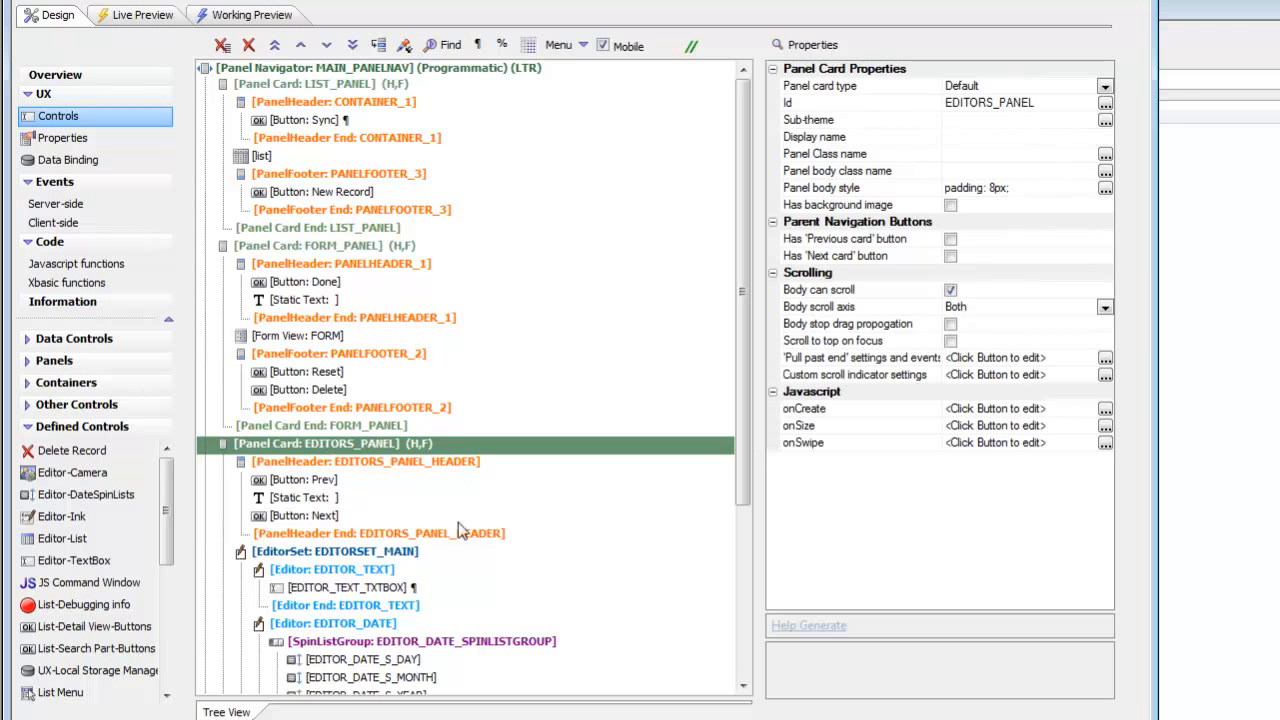
click(329, 556)
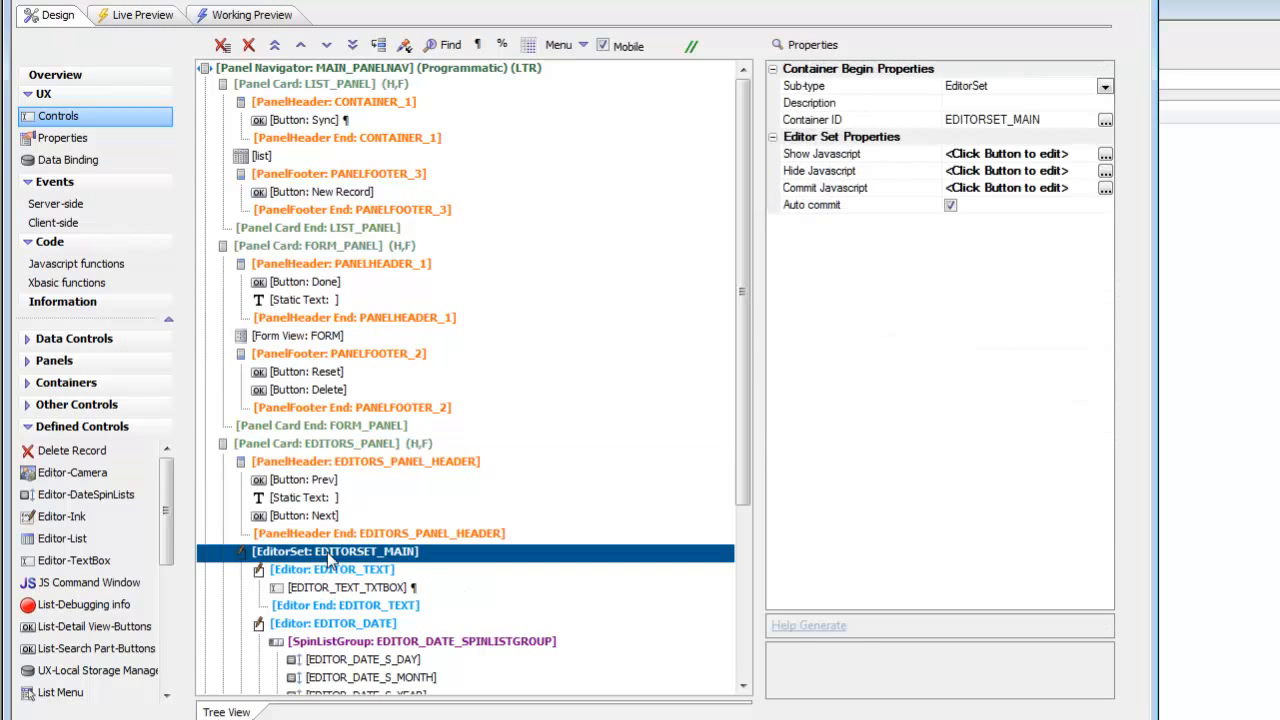
double_click(826, 154)
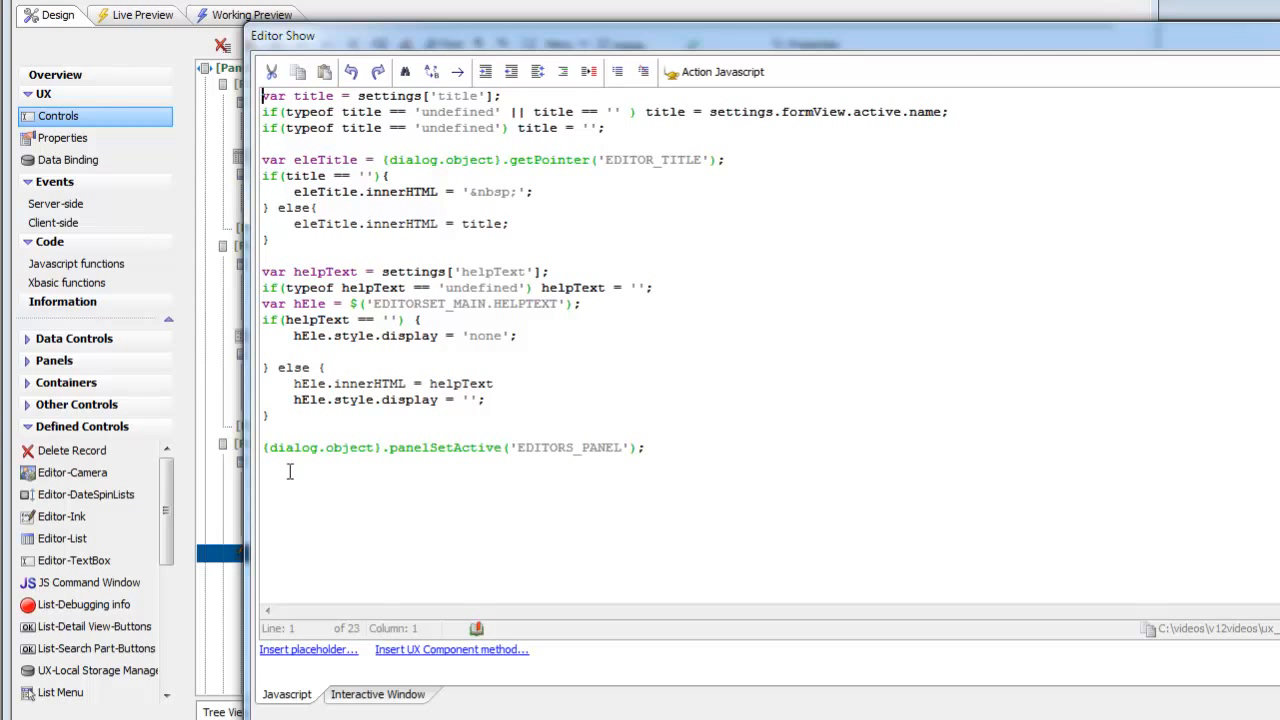
drag(634, 46, 943, 238)
click(926, 261)
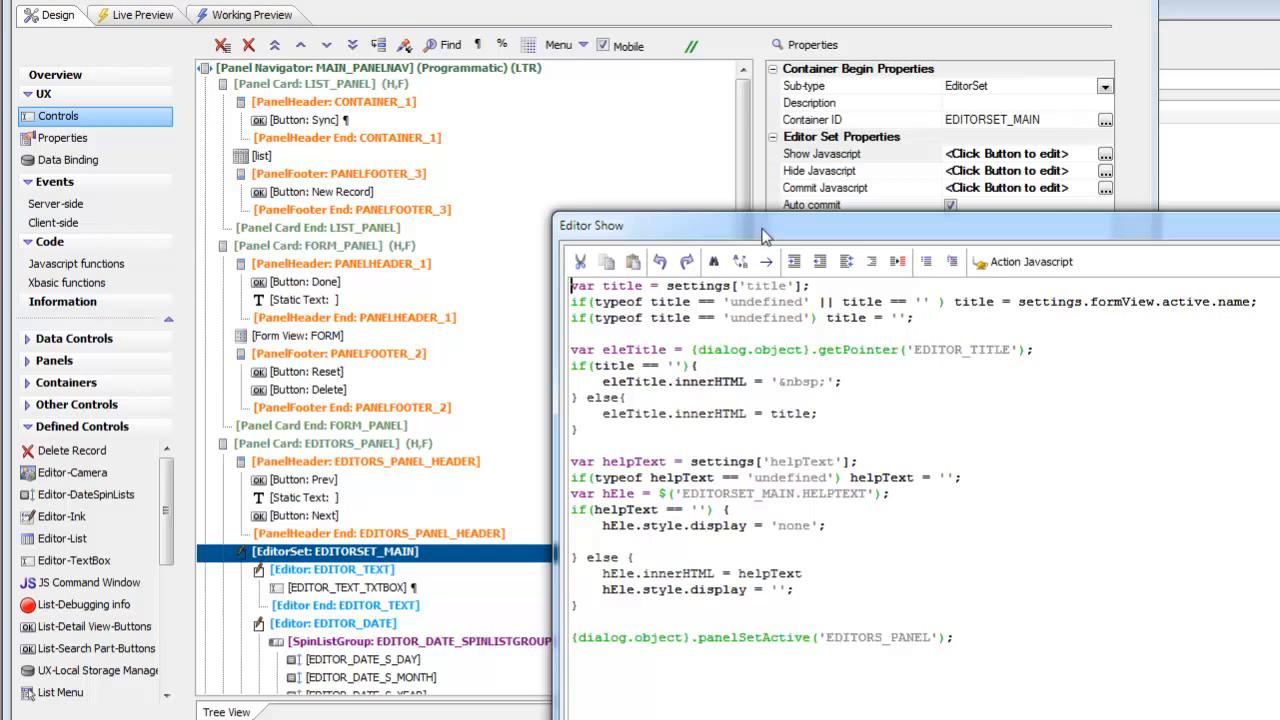
drag(757, 229, 480, 186)
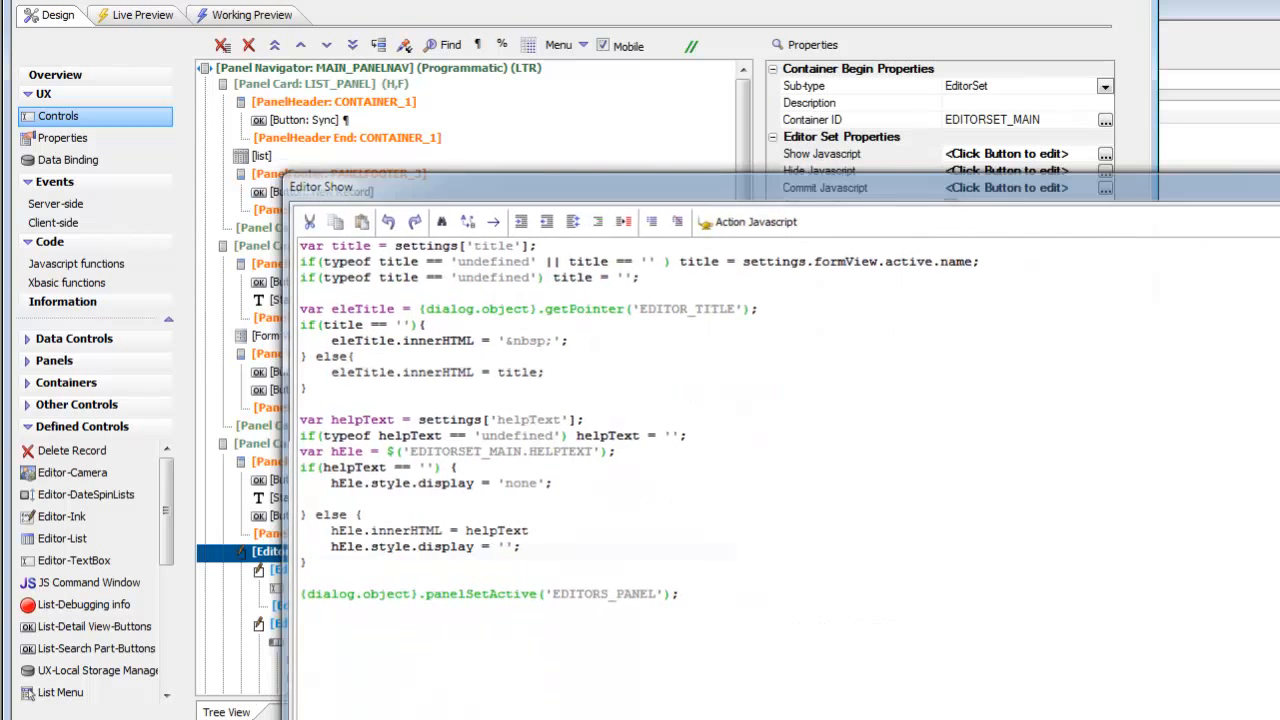
key(Escape)
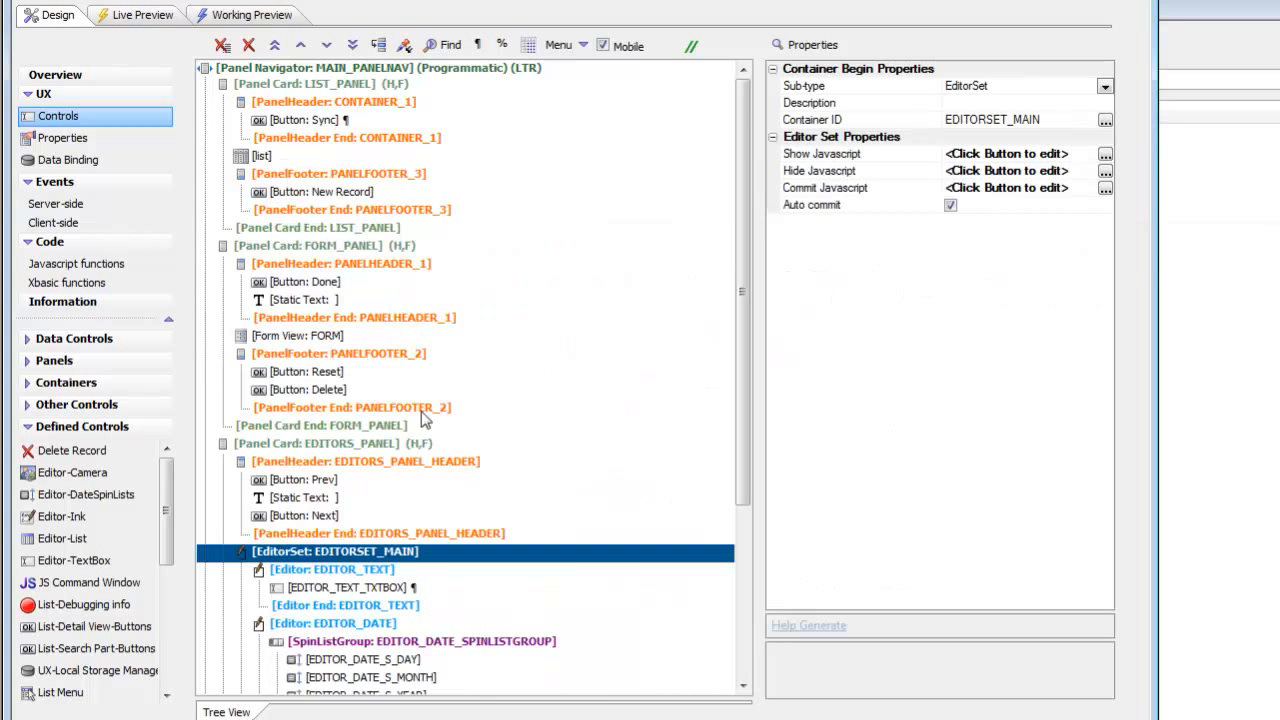
In the working preview, append 2 to the Firstname value of the Boston, MA record and save the edit
click(228, 16)
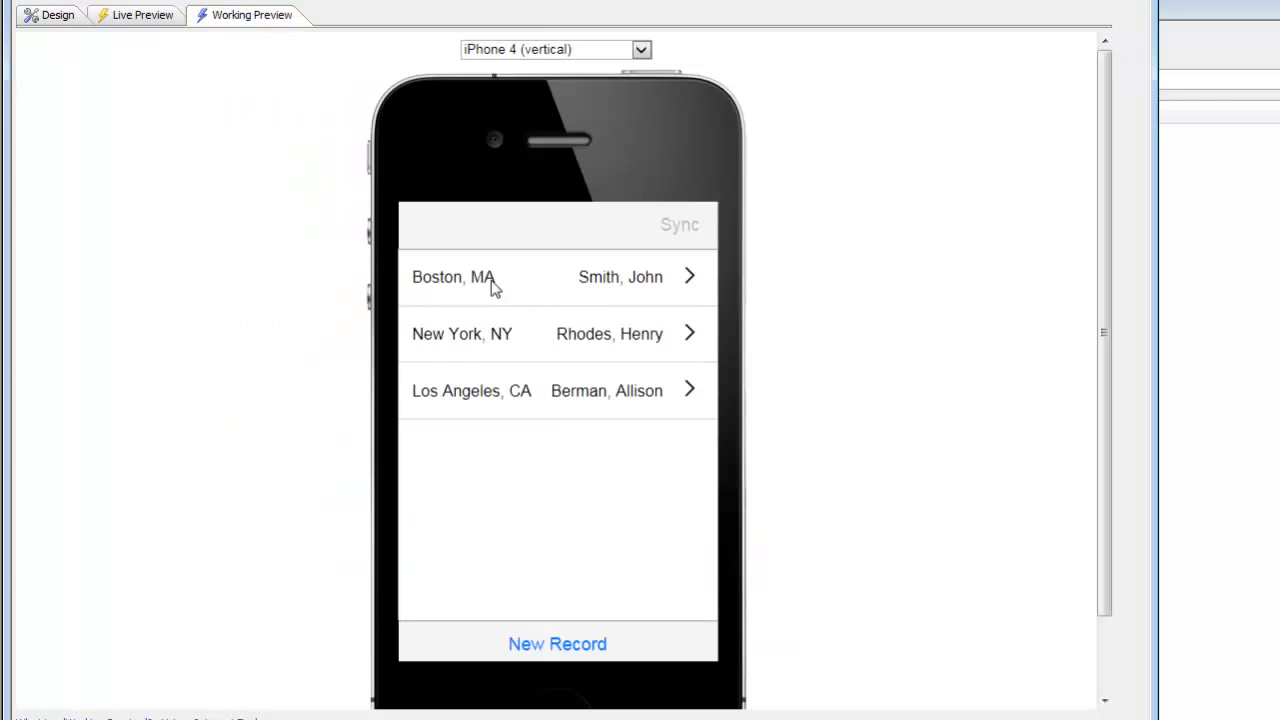
click(491, 283)
click(457, 305)
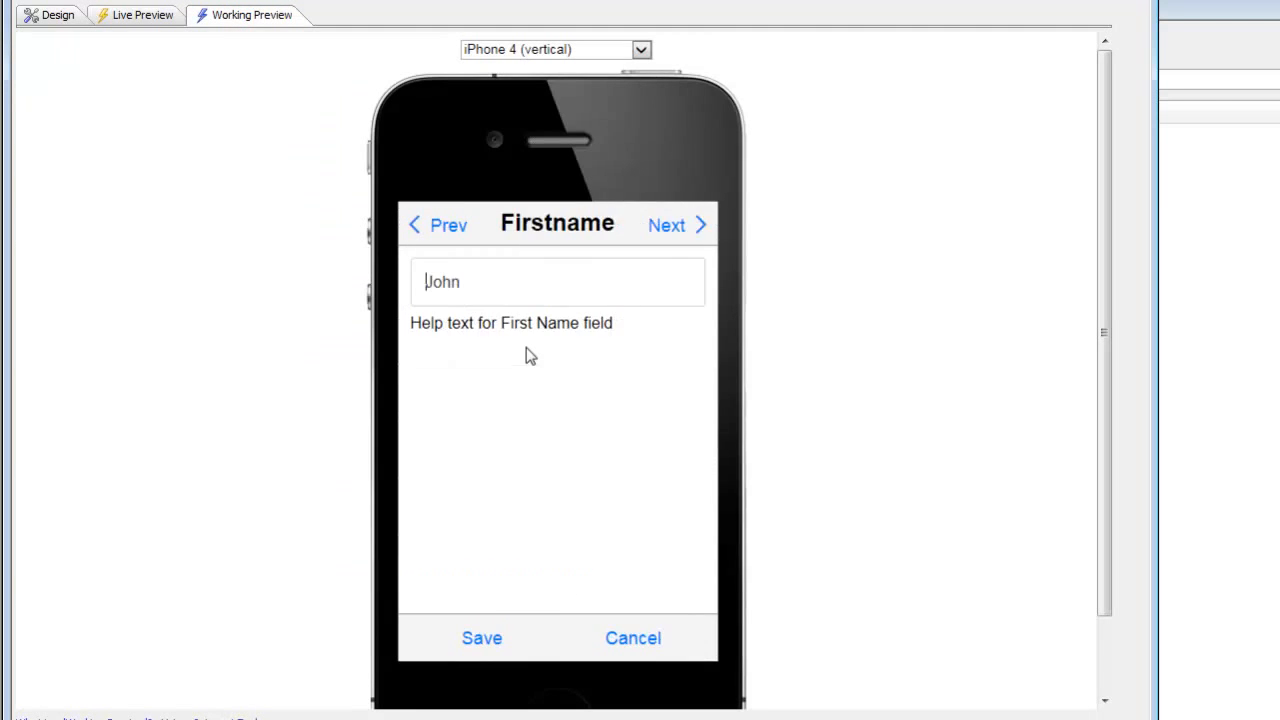
click(498, 282)
text(2)
click(495, 641)
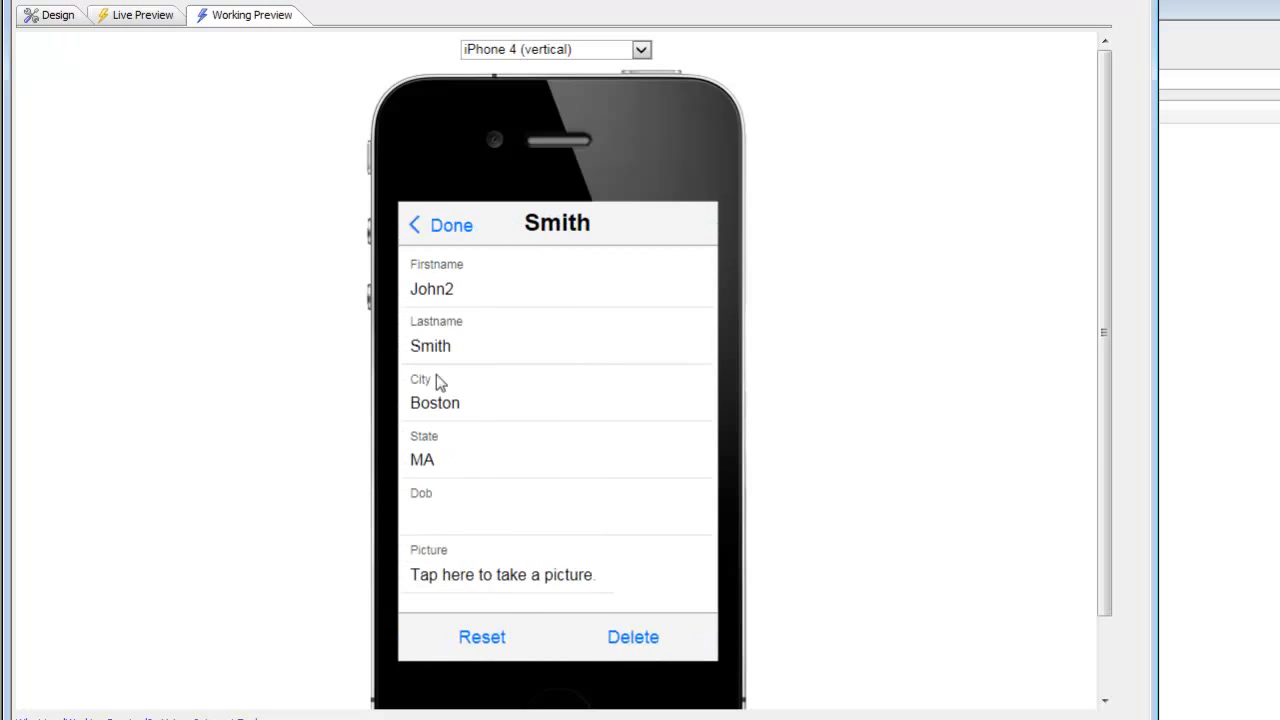
Append 2 to the Lastname value of the Boston, MA record and save the edit
click(430, 341)
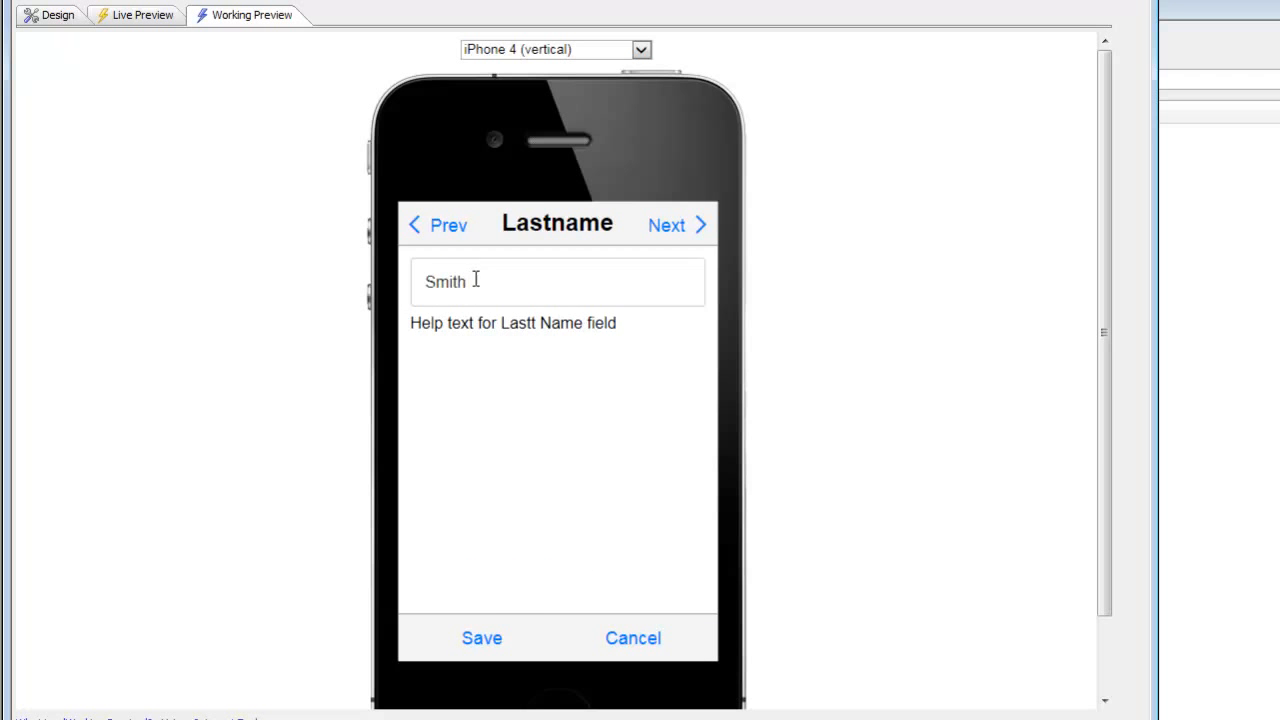
text(2)
click(493, 638)
Replace the trailing 2 with 3 in the Firstname and Lastname values, advancing through the field editors to City
click(450, 289)
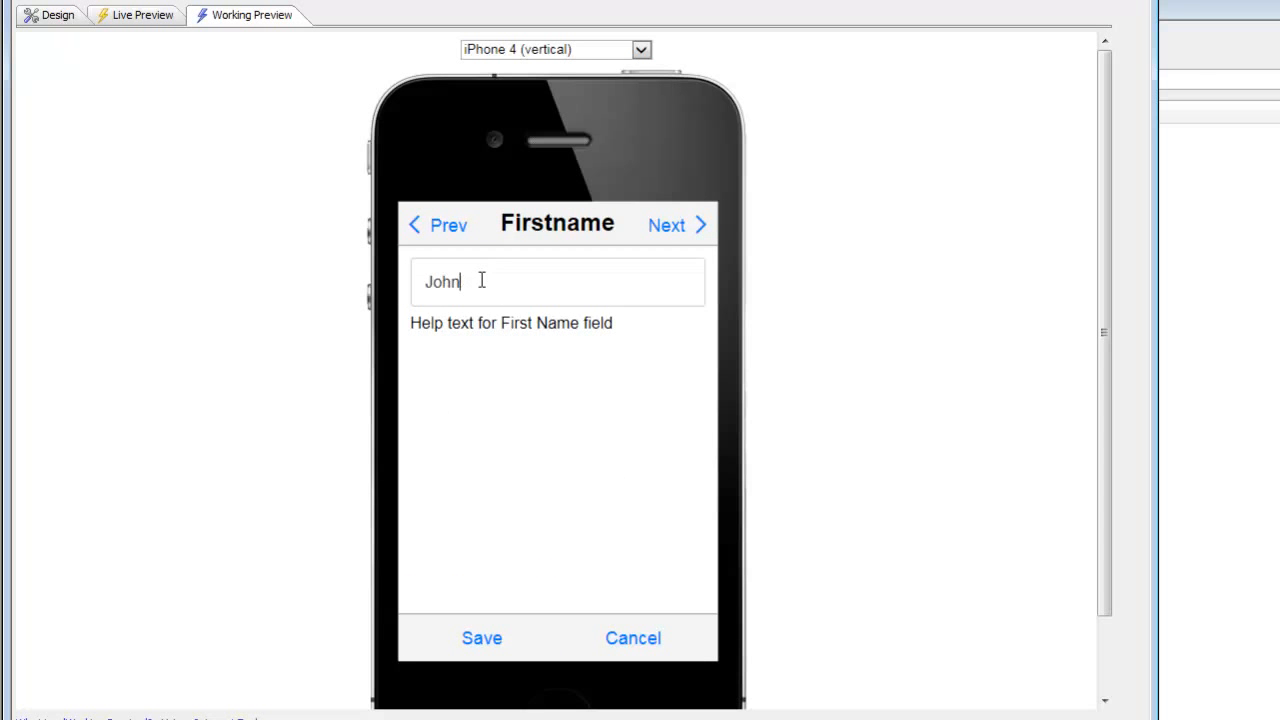
text(3)
click(666, 227)
key(BackSpace)
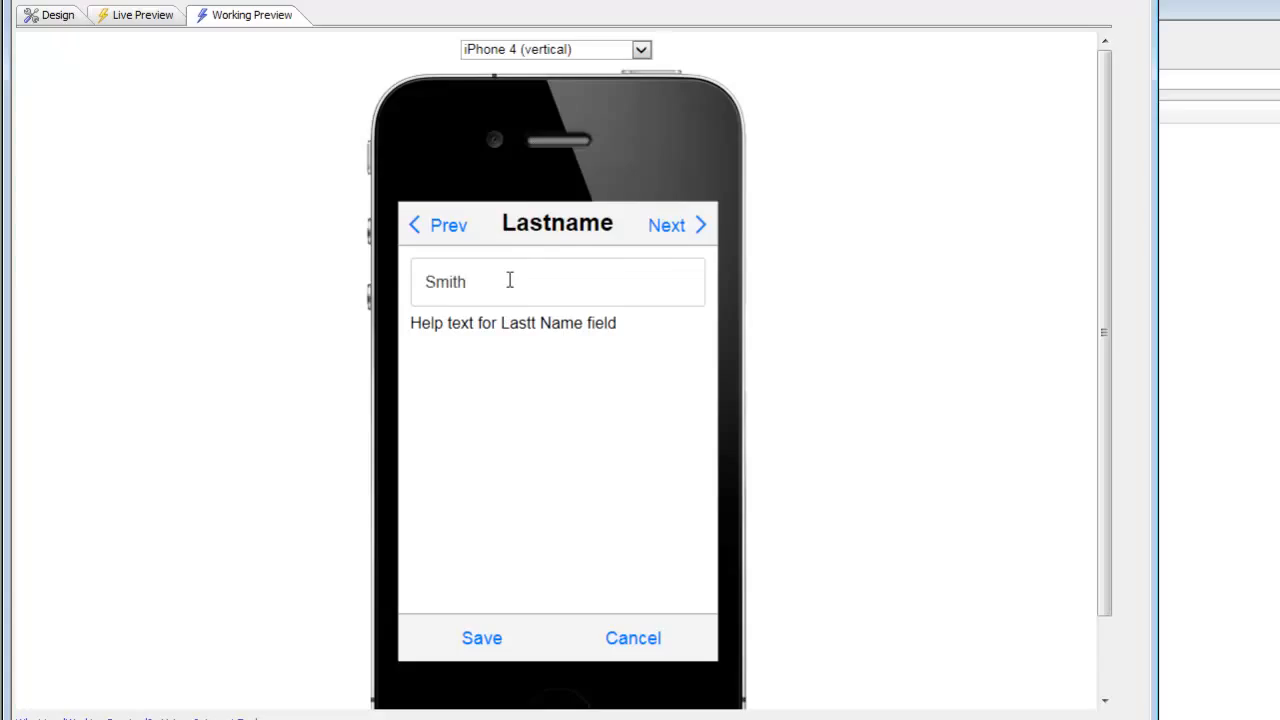
text(3)
click(657, 228)
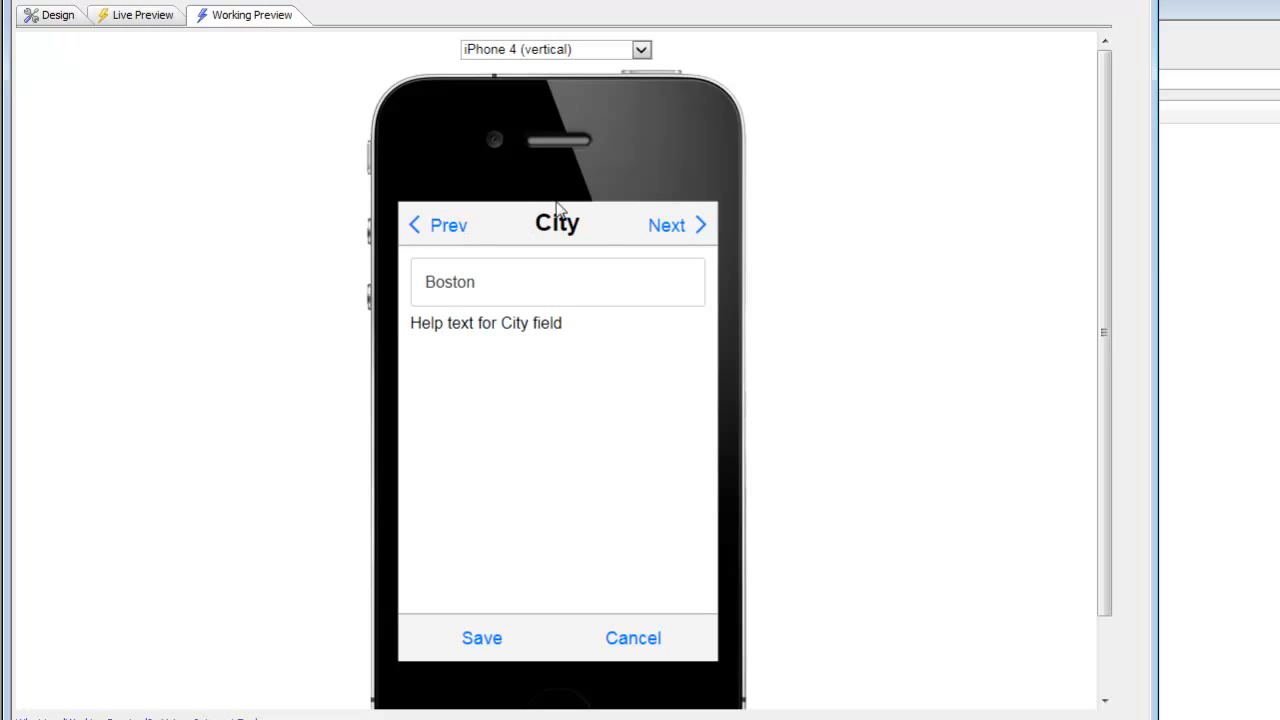
In the design, examine the inline style CSS of the Prev and Next buttons in EDITORS_PANEL_HEADER
click(52, 22)
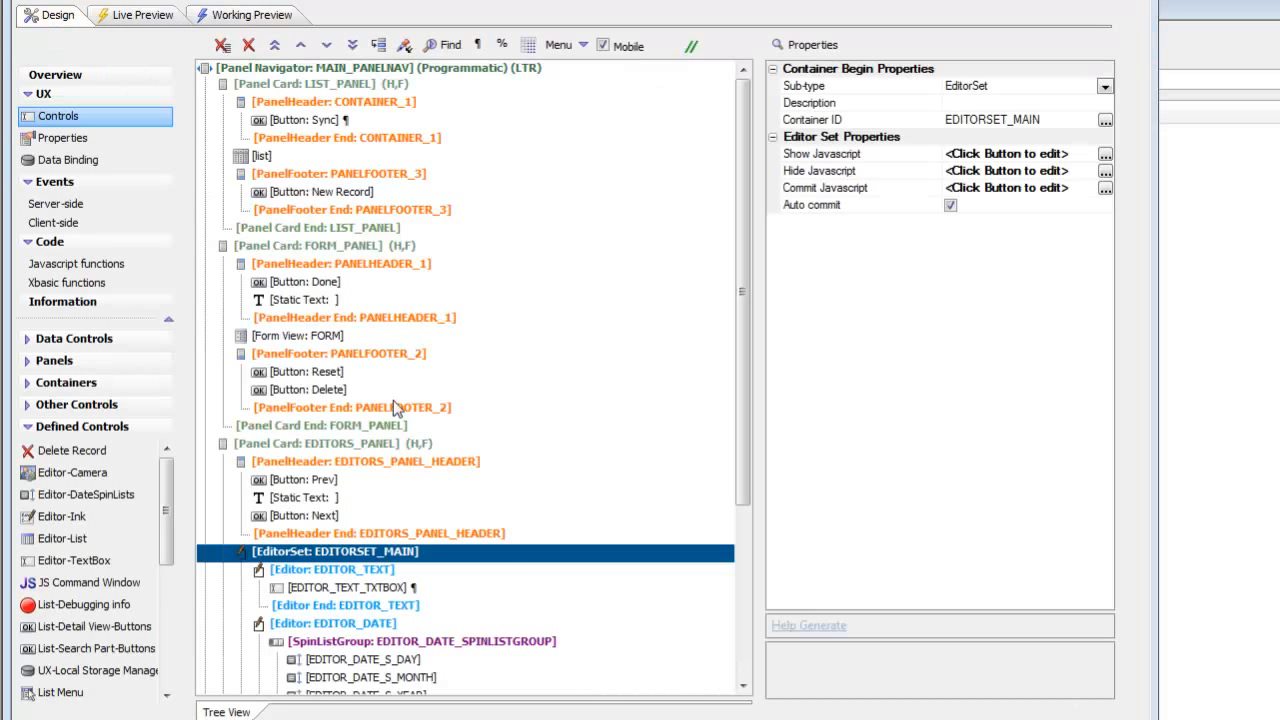
click(306, 481)
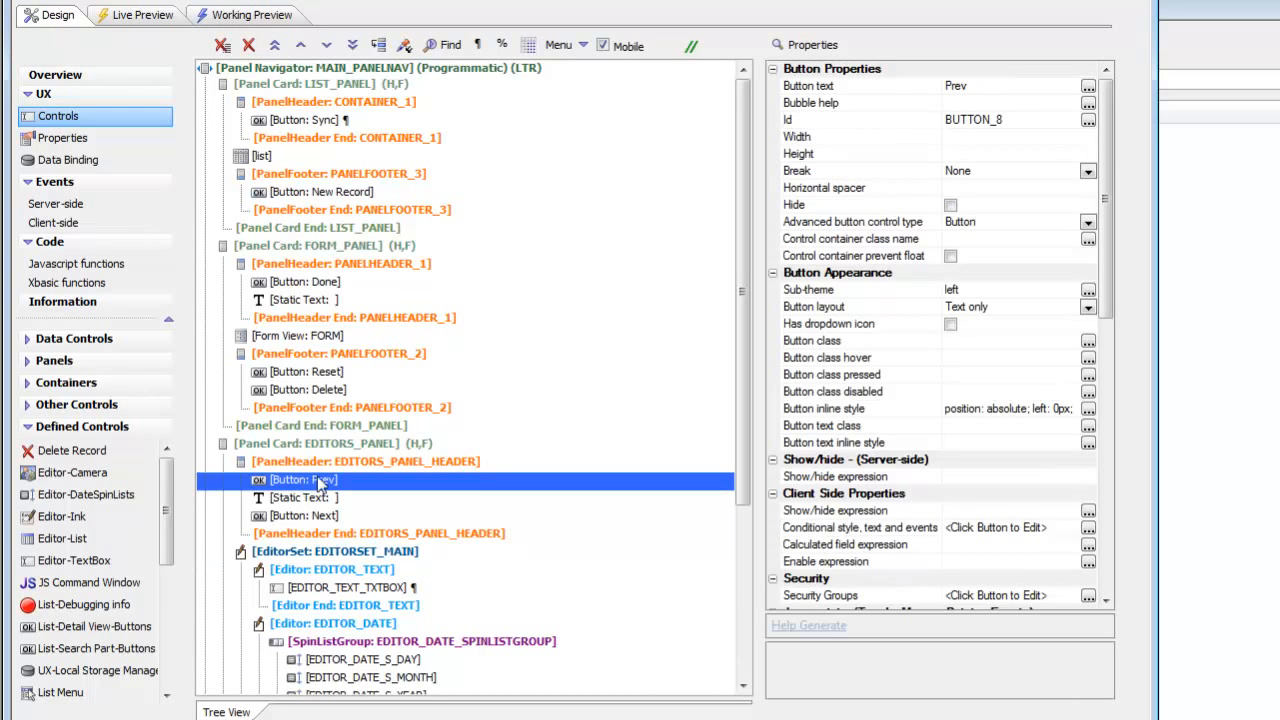
click(855, 409)
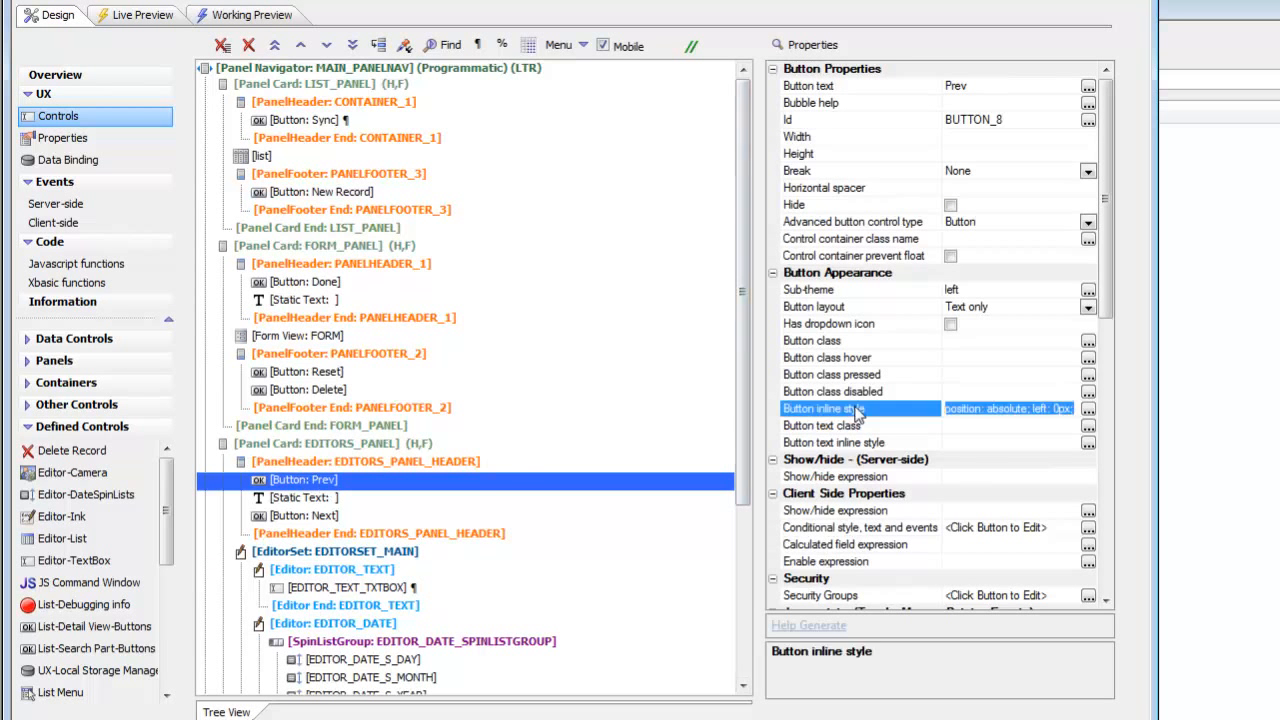
click(1088, 409)
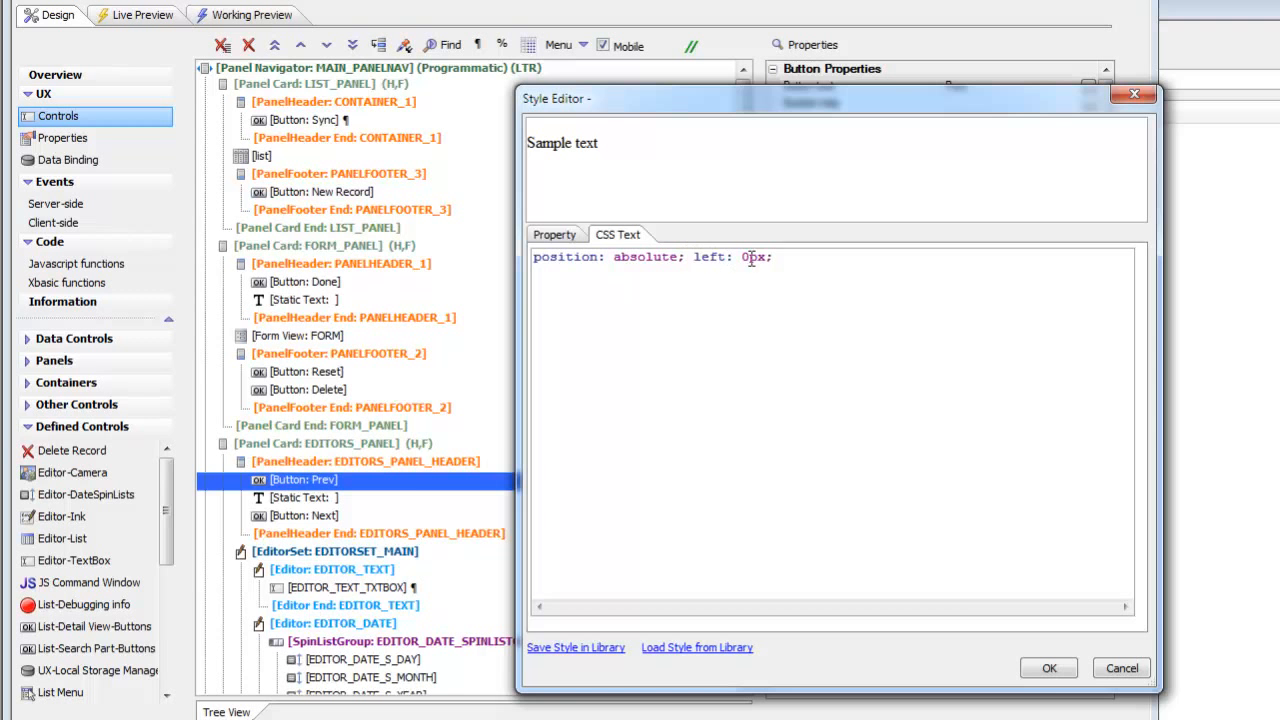
click(1049, 668)
click(343, 516)
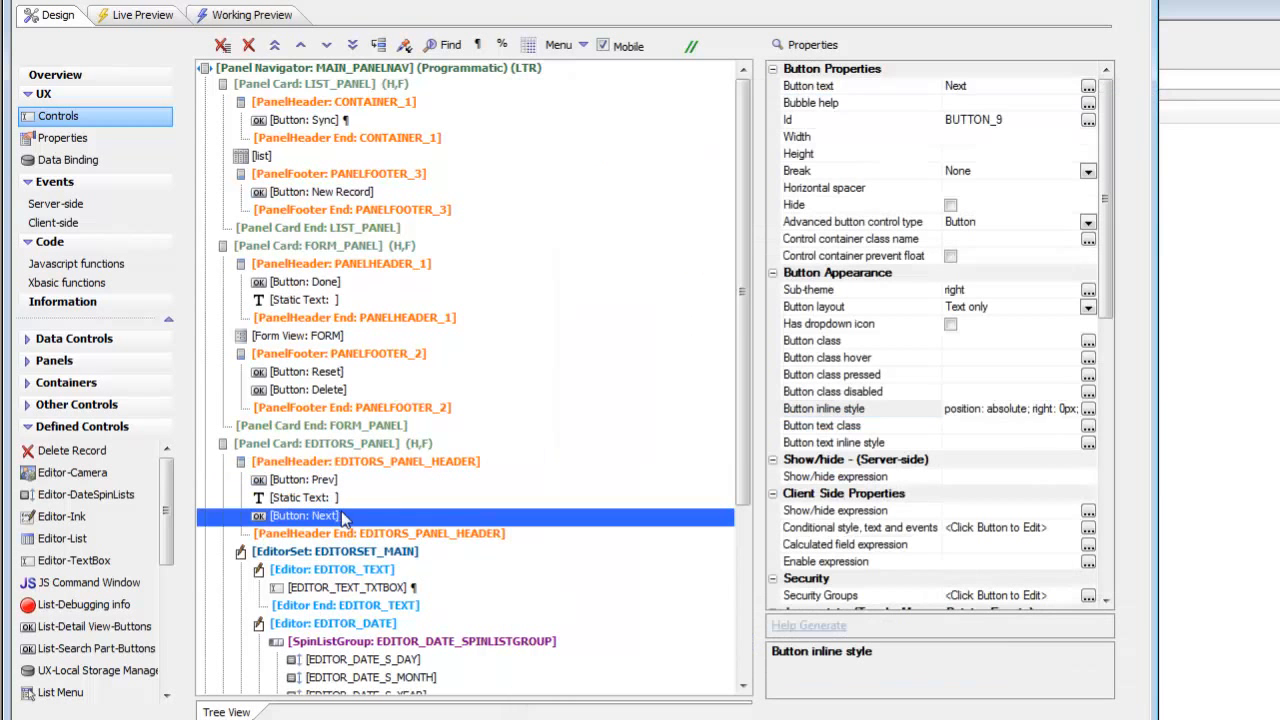
double_click(857, 407)
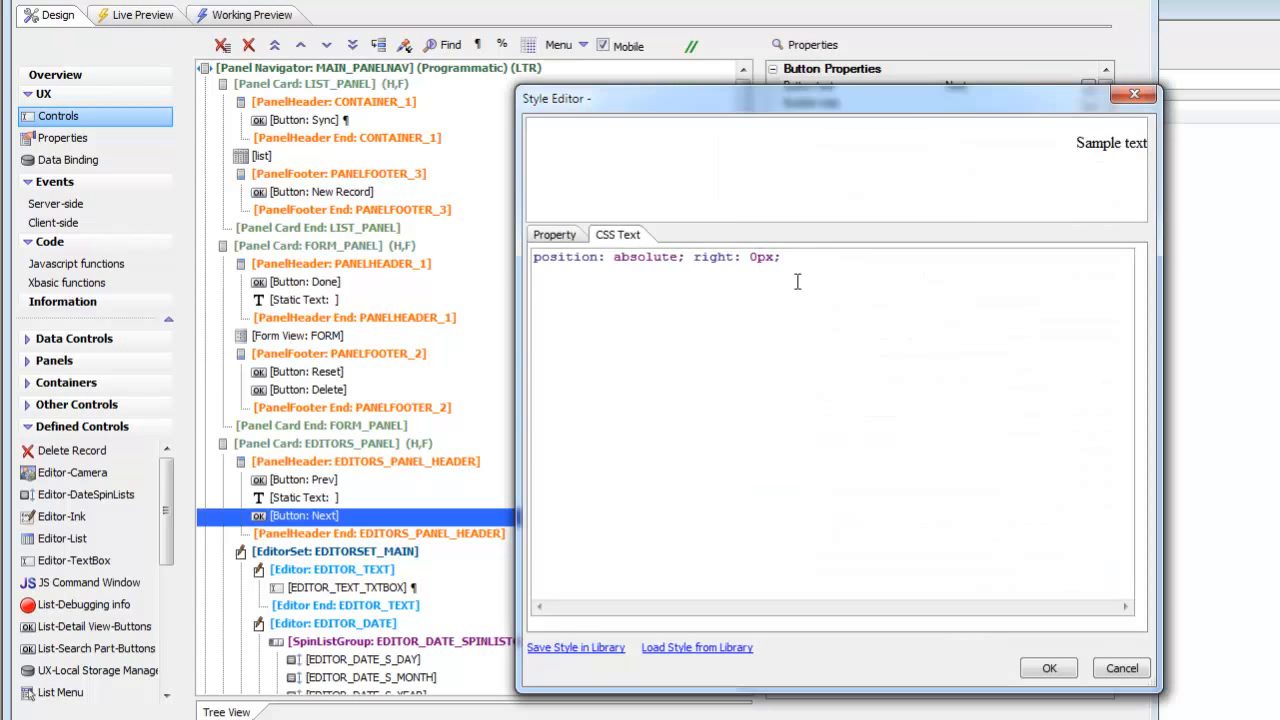
click(1049, 670)
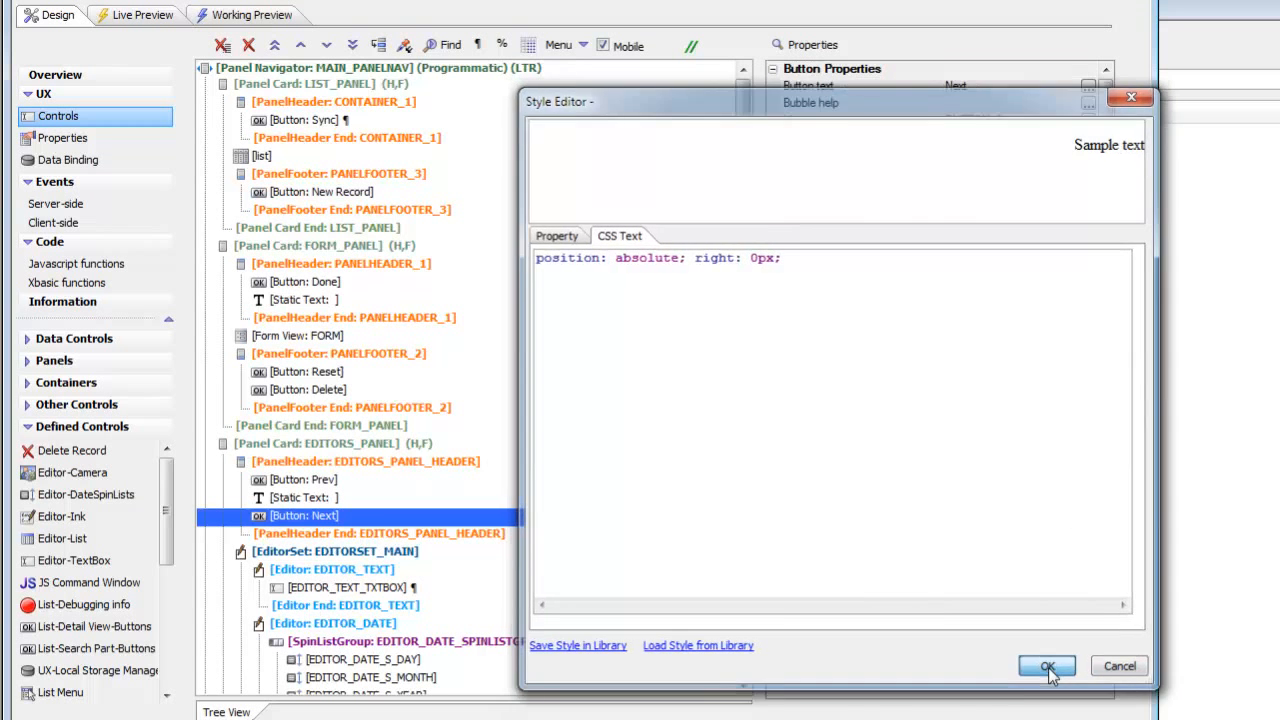
Open the Prev button's click event, examine its Form View Control Actions definition, and close the definition
click(330, 481)
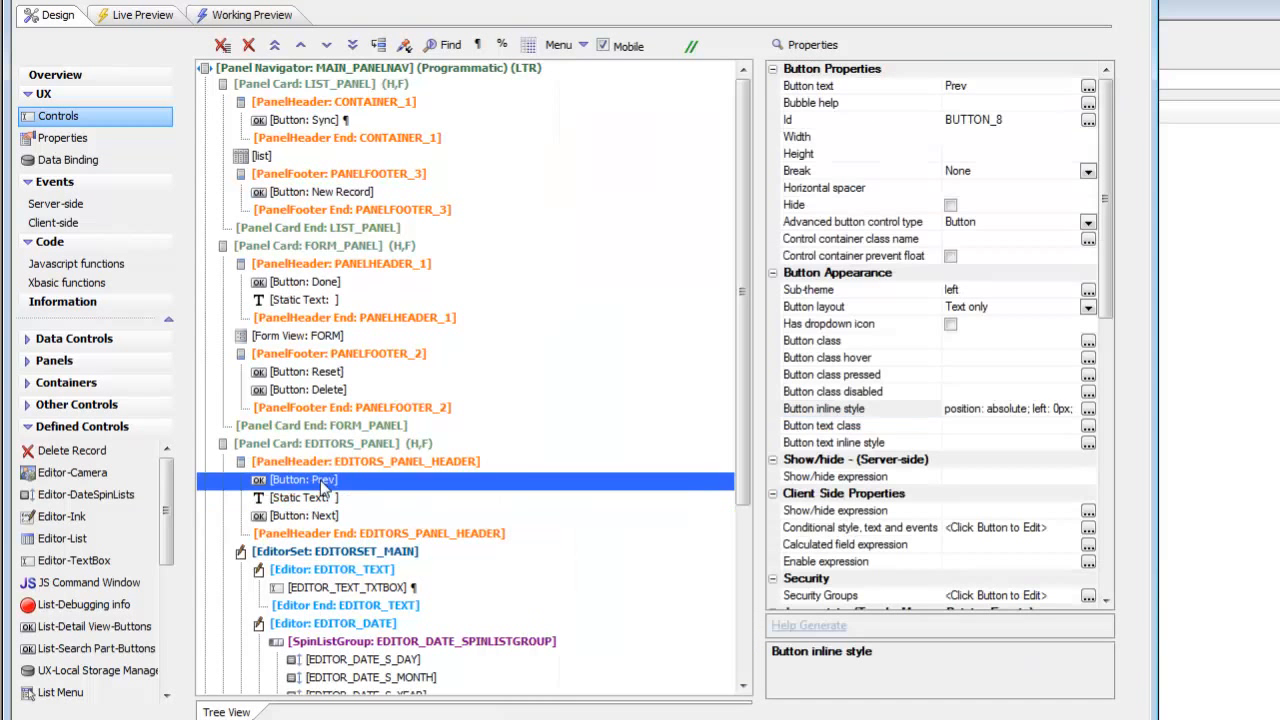
click(835, 512)
scroll(850, 495, down, 5)
double_click(826, 375)
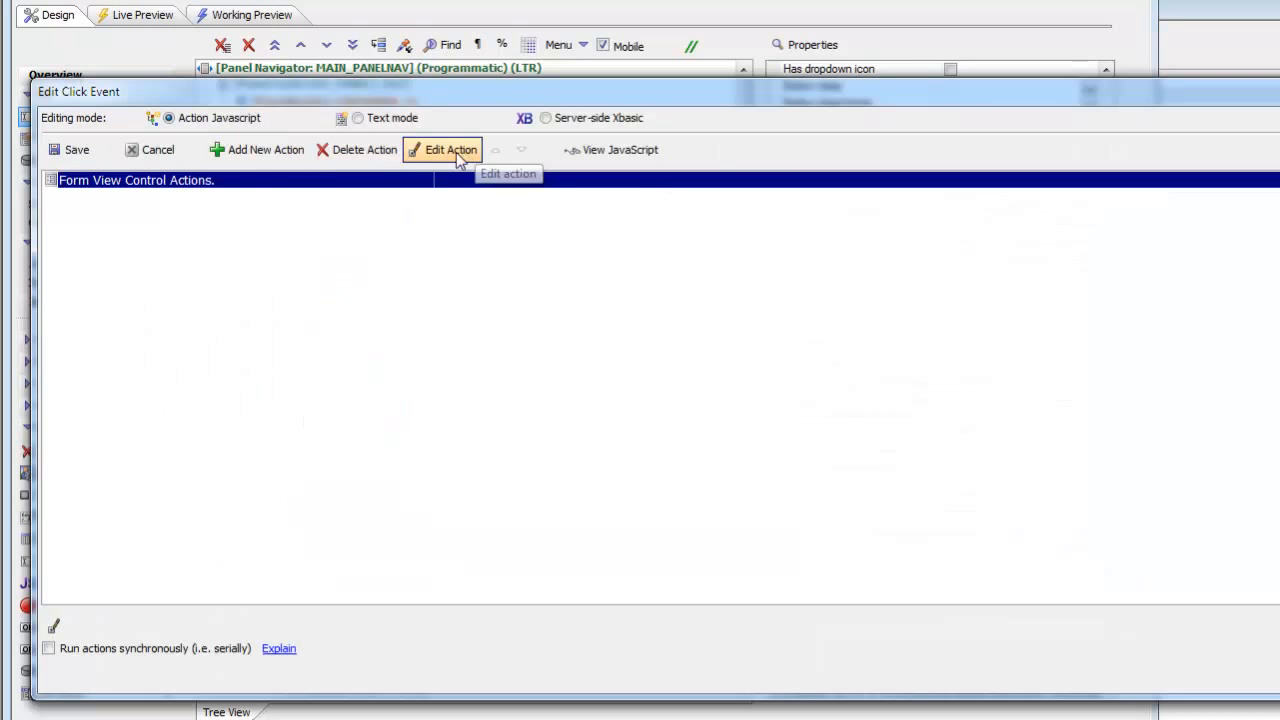
click(448, 152)
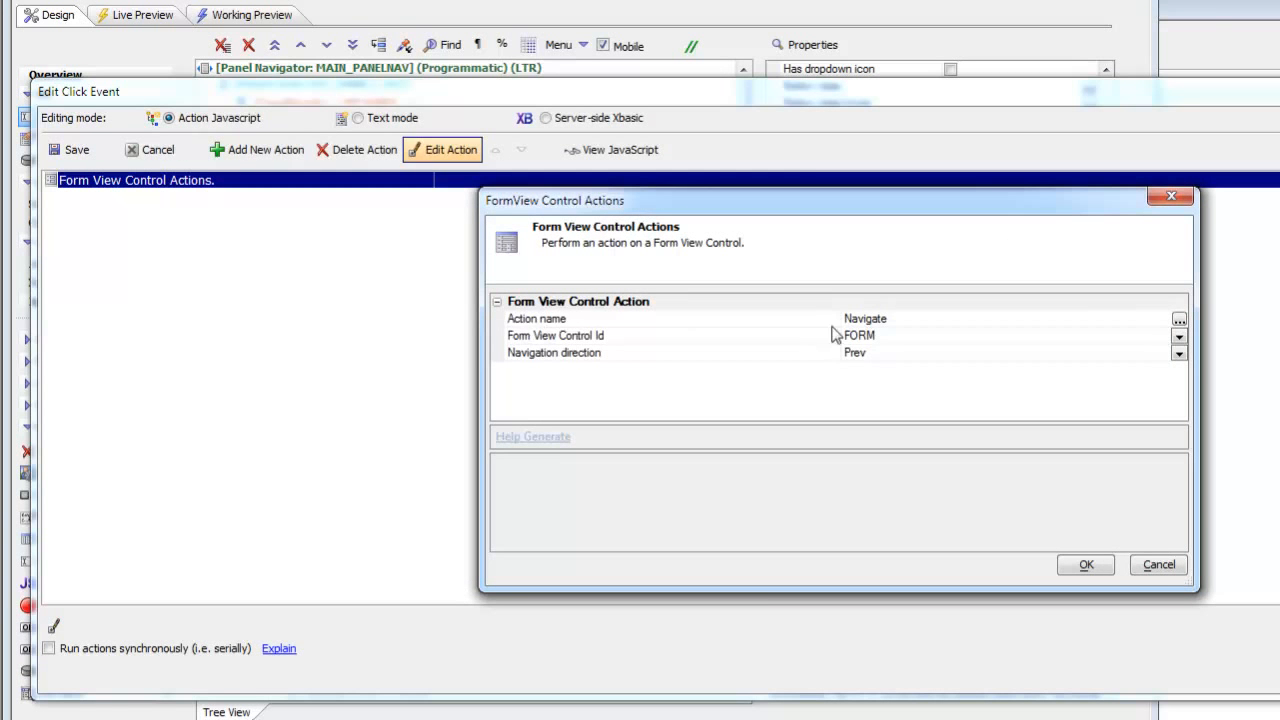
click(788, 323)
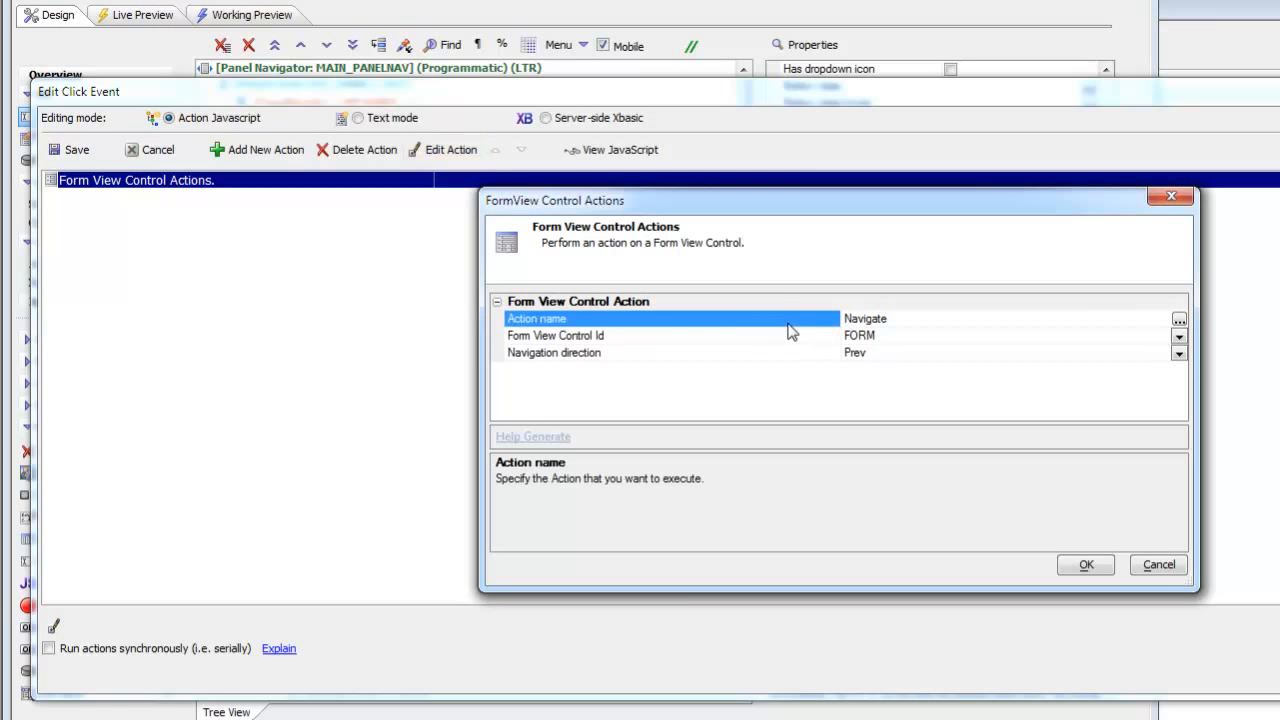
click(1145, 562)
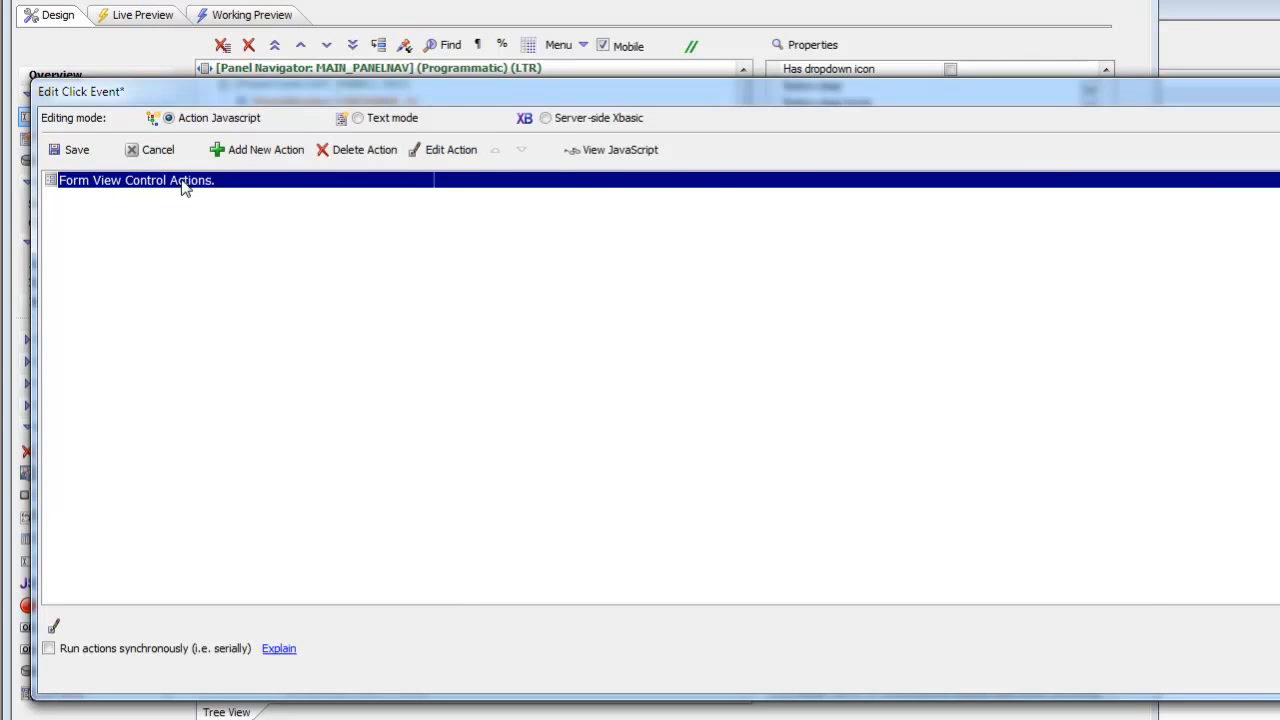
Filter the available Action Javascript actions by "form" and close the list without adding an action
click(251, 152)
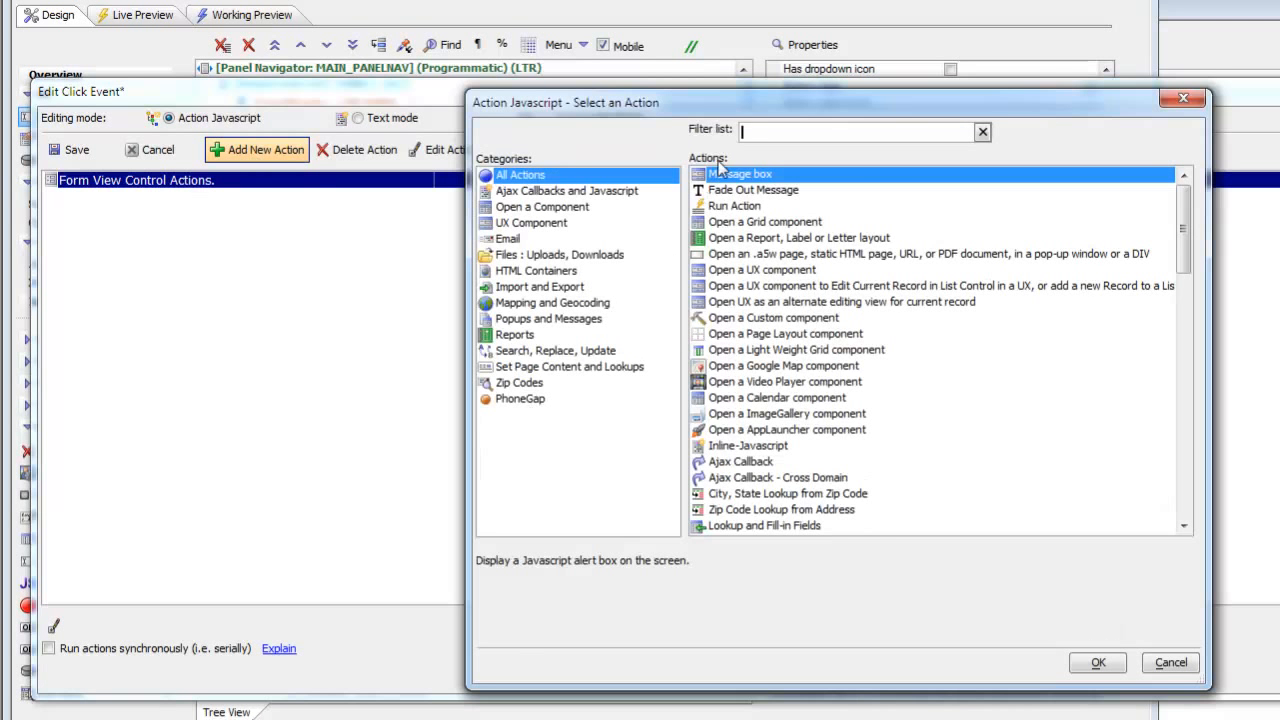
text(form)
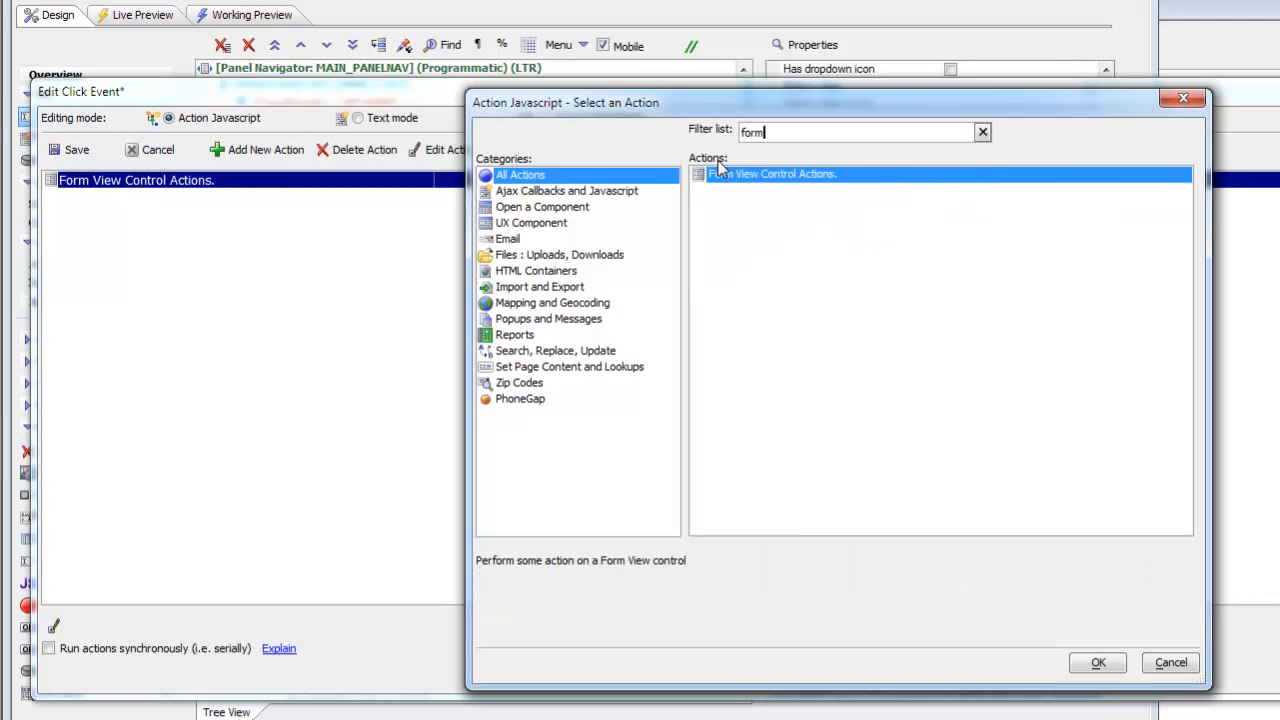
click(1170, 668)
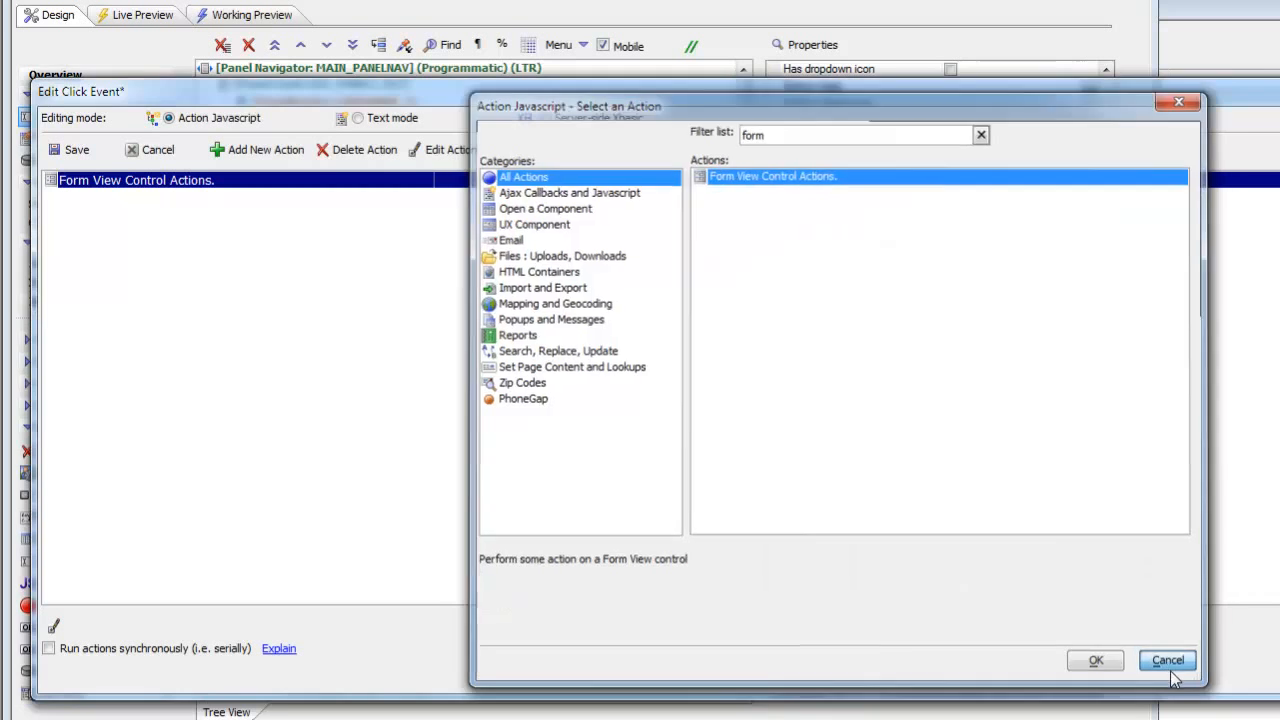
Examine the Prev action's name, Form View Control Id and Navigation direction choices, cancel it, and save the click event
click(455, 150)
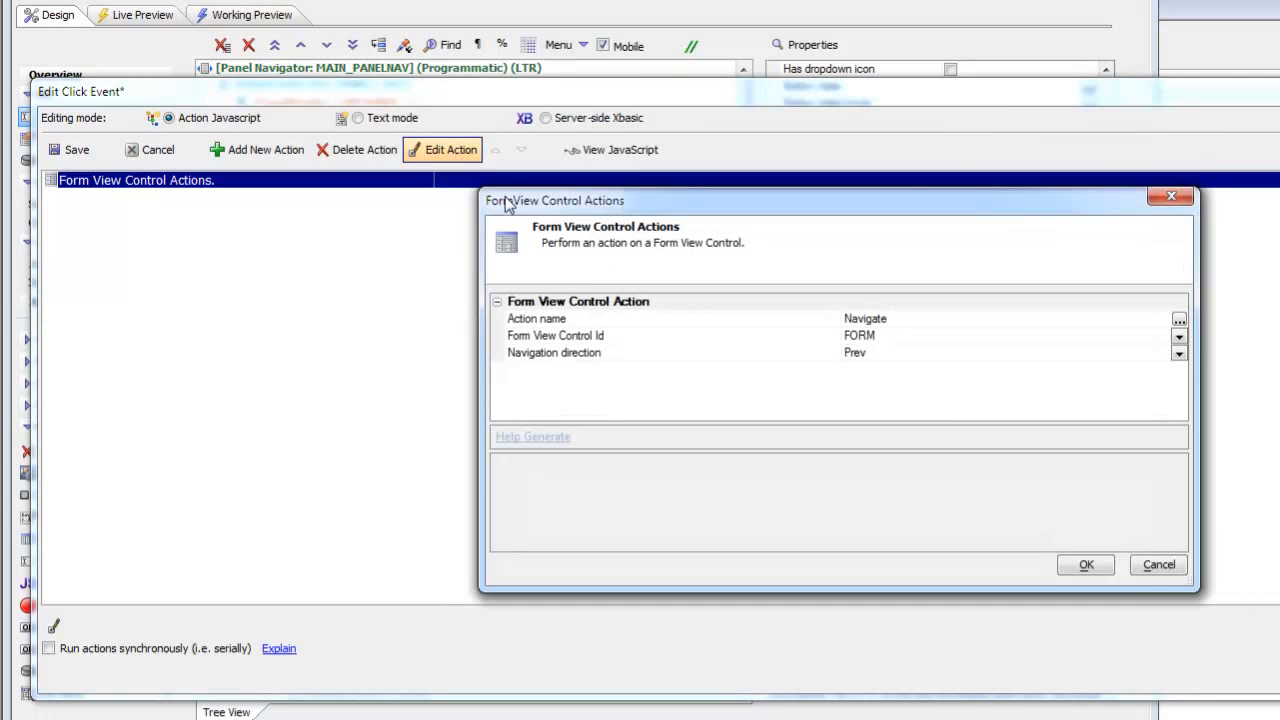
click(691, 319)
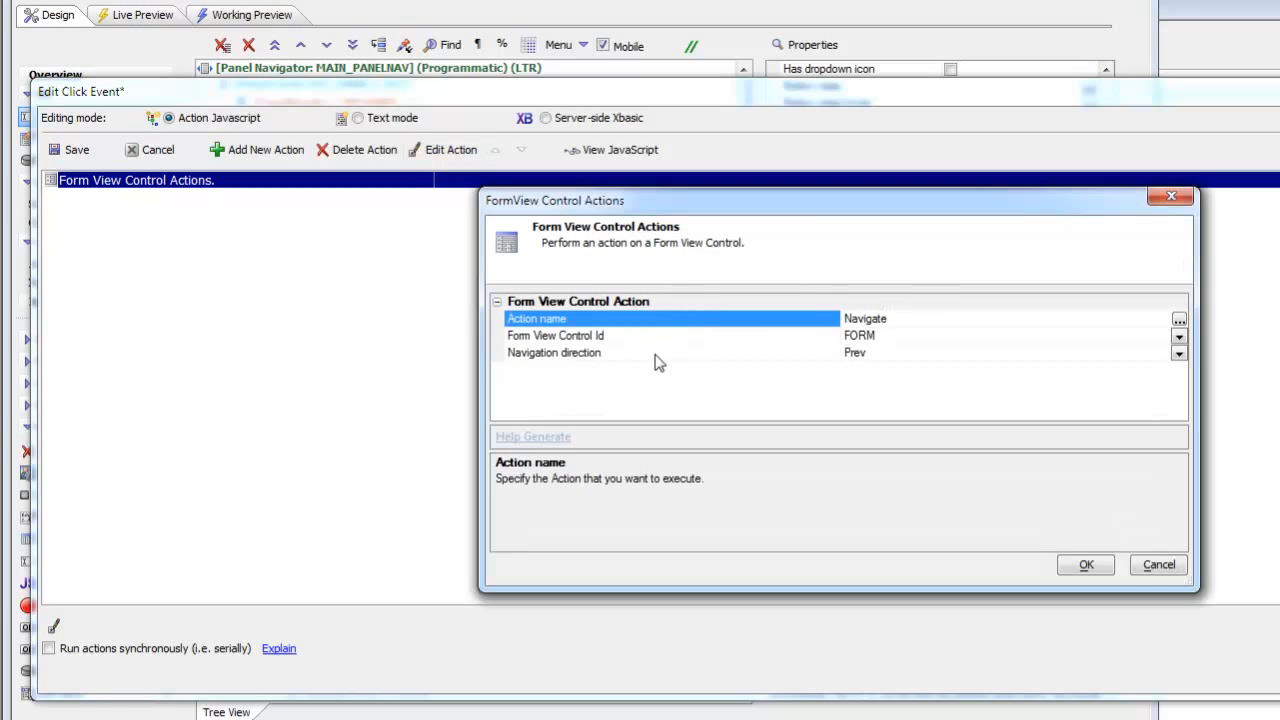
click(681, 340)
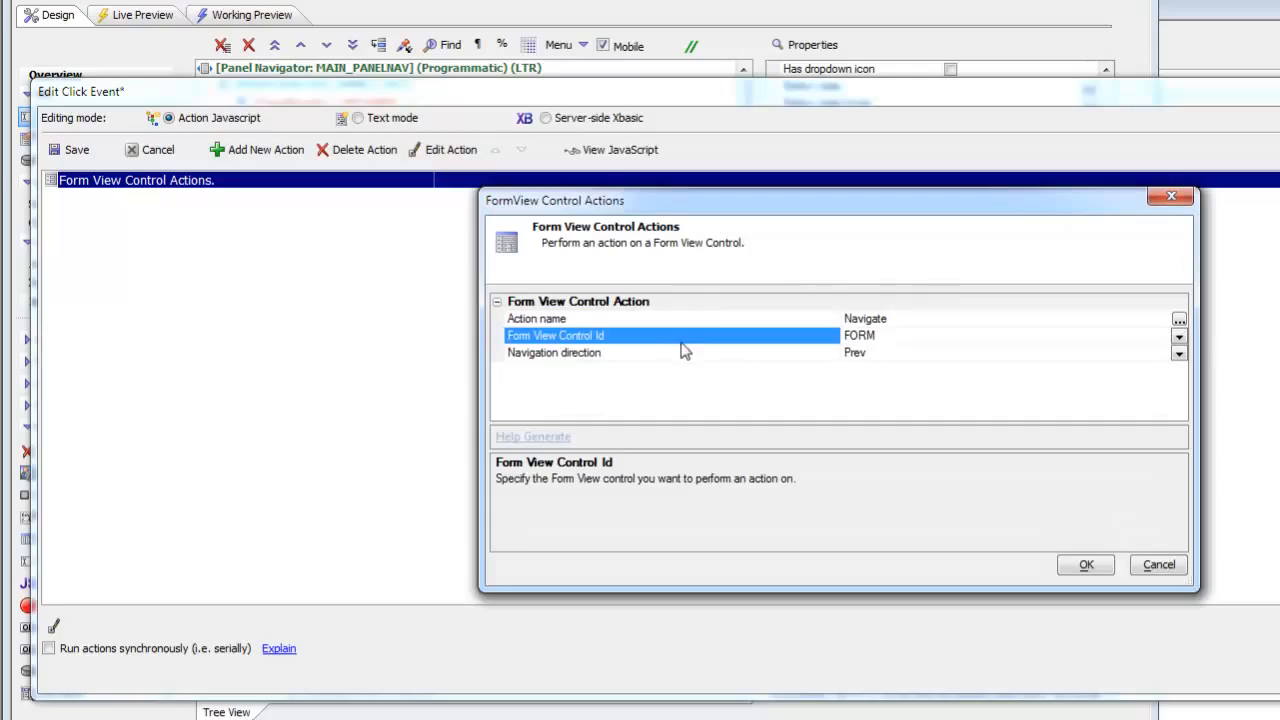
click(647, 356)
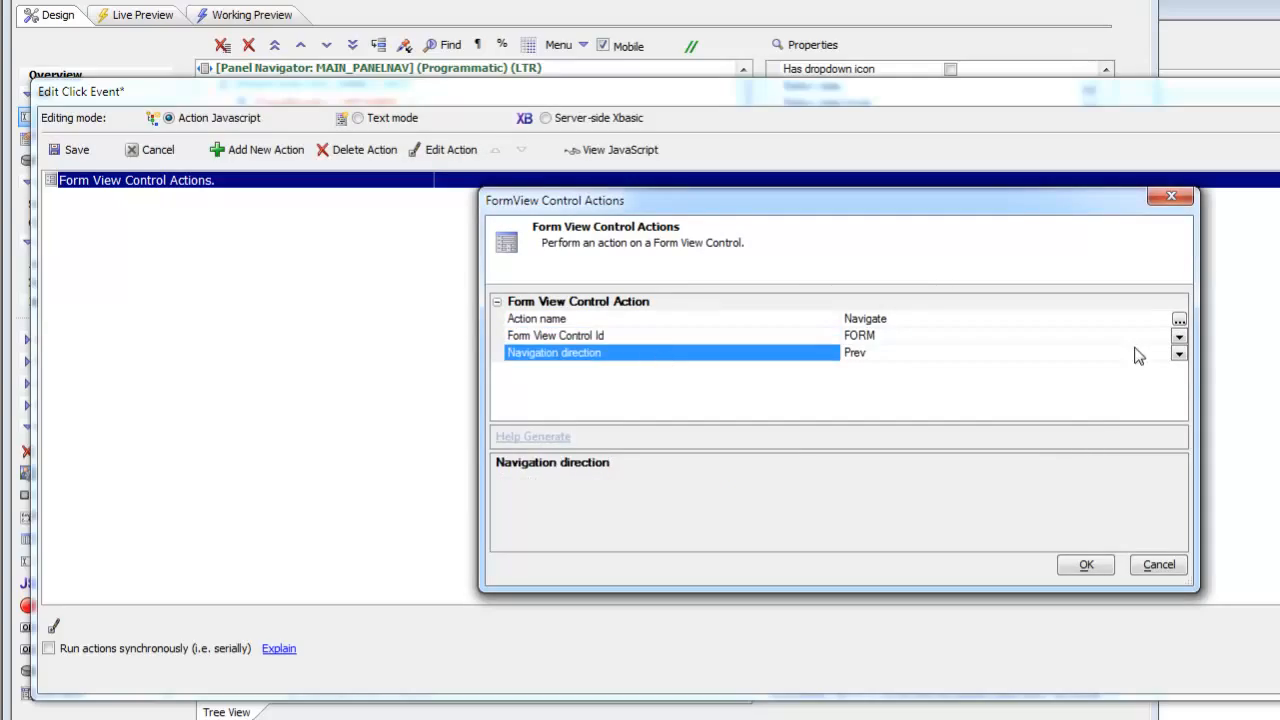
click(1179, 353)
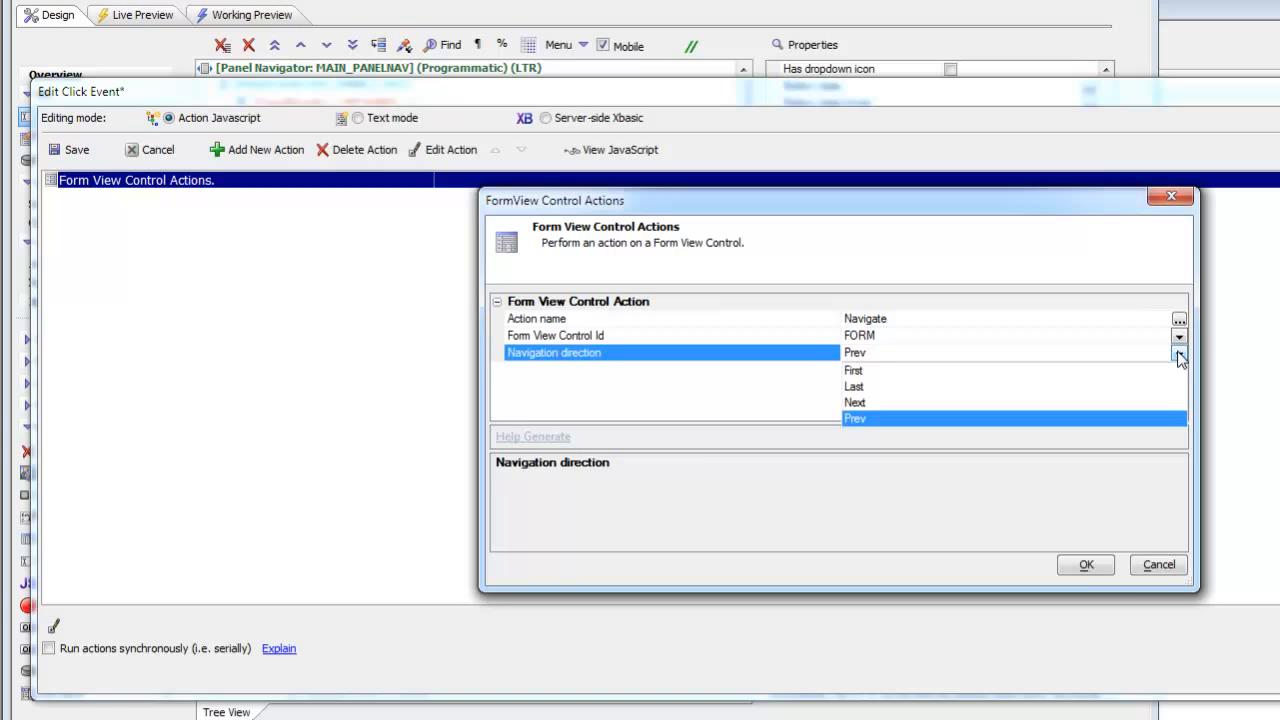
click(1158, 571)
click(1143, 565)
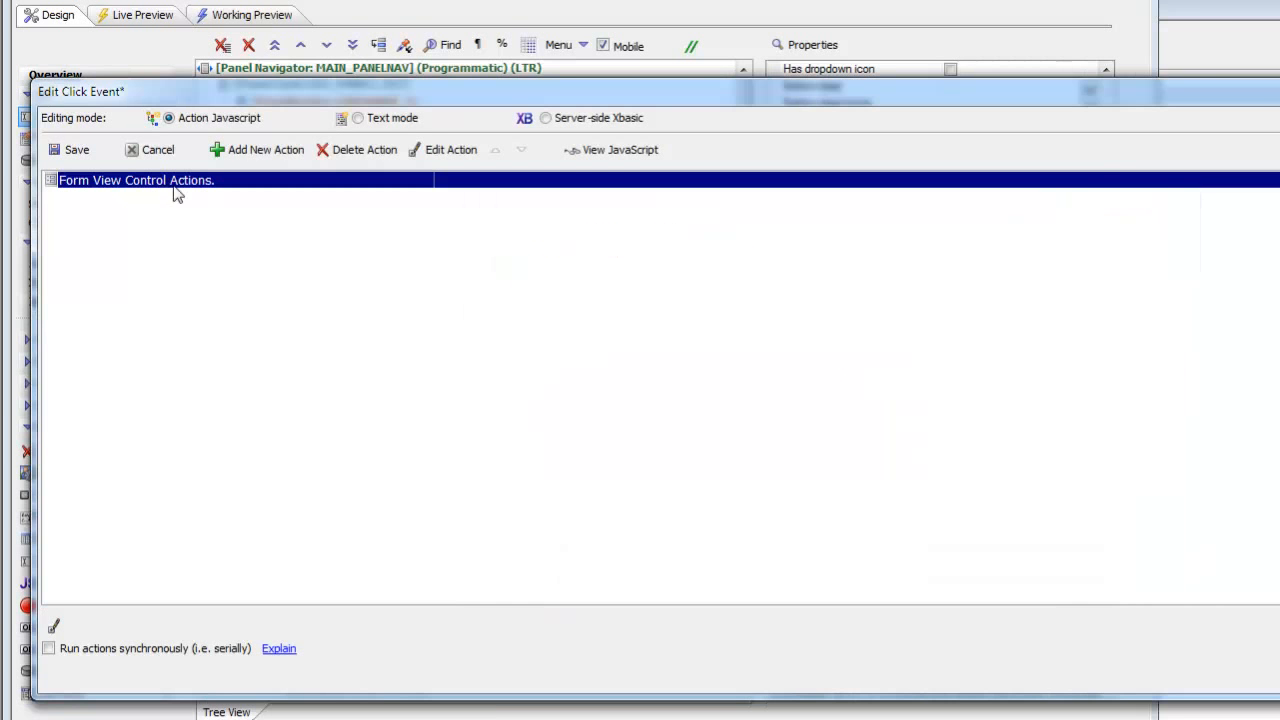
click(70, 150)
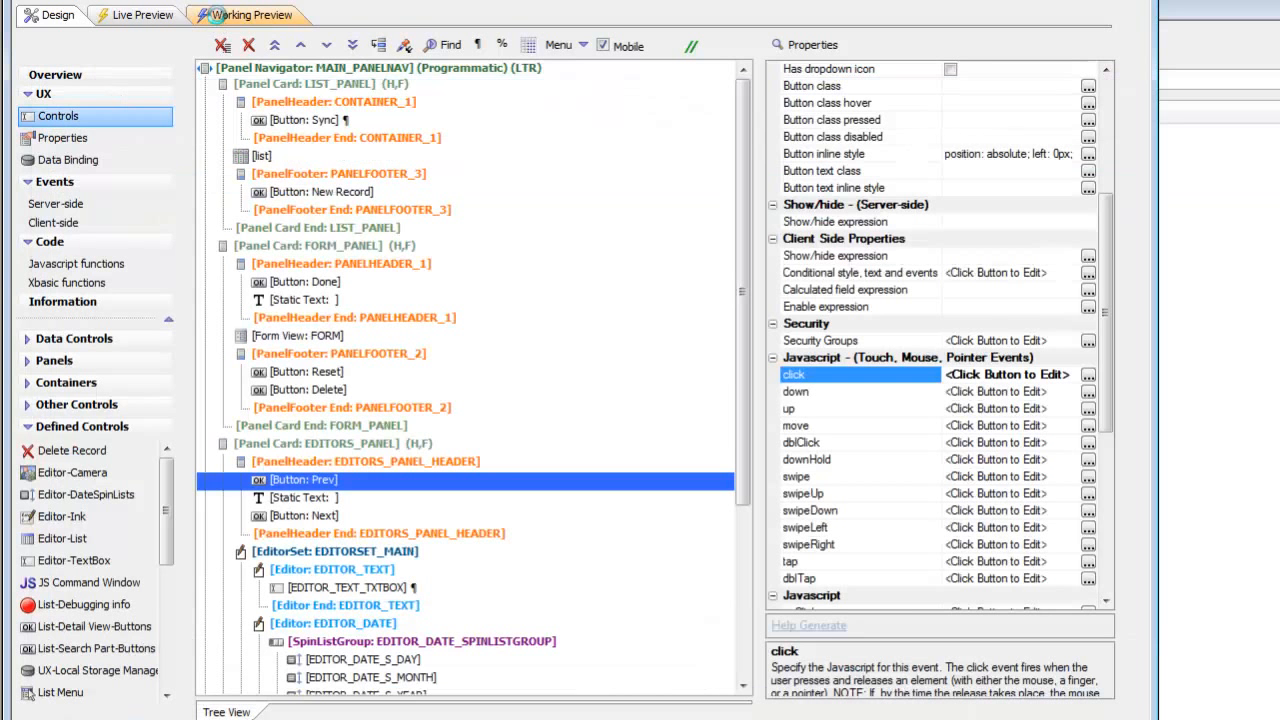
In the working preview, open the Firstname editor and move forward through all field editors until returning to Firstname
click(217, 14)
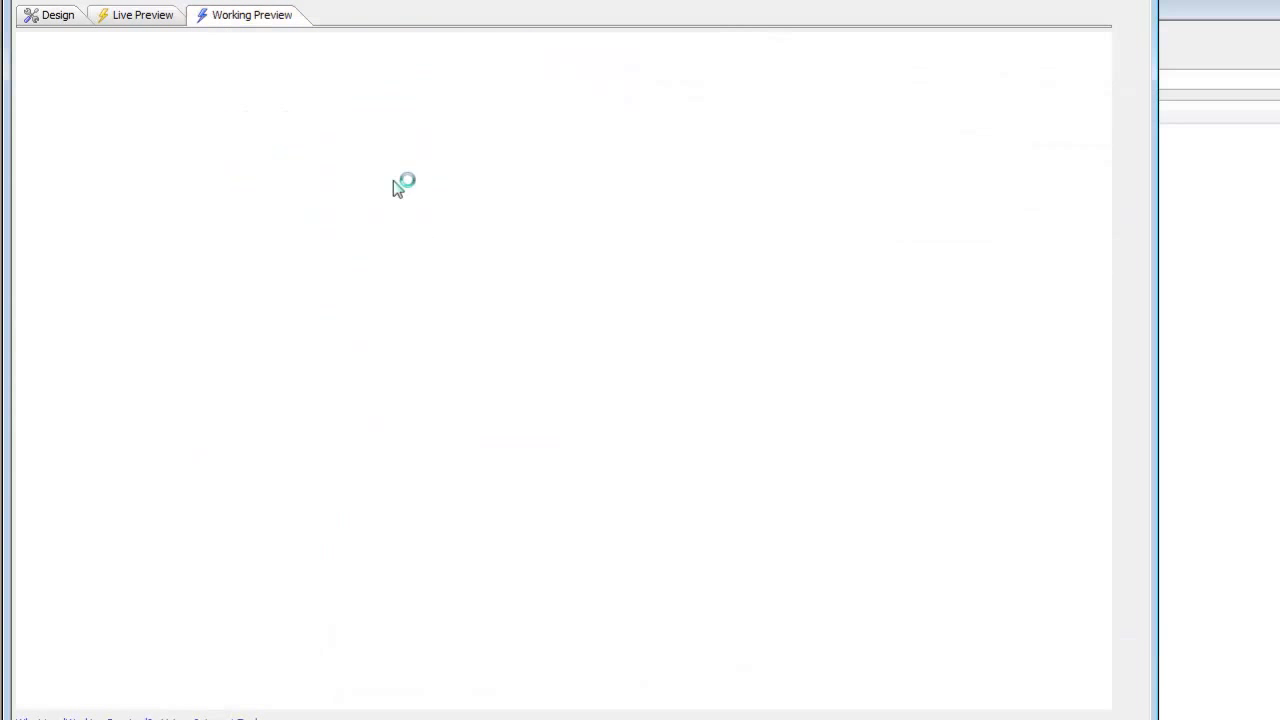
click(446, 287)
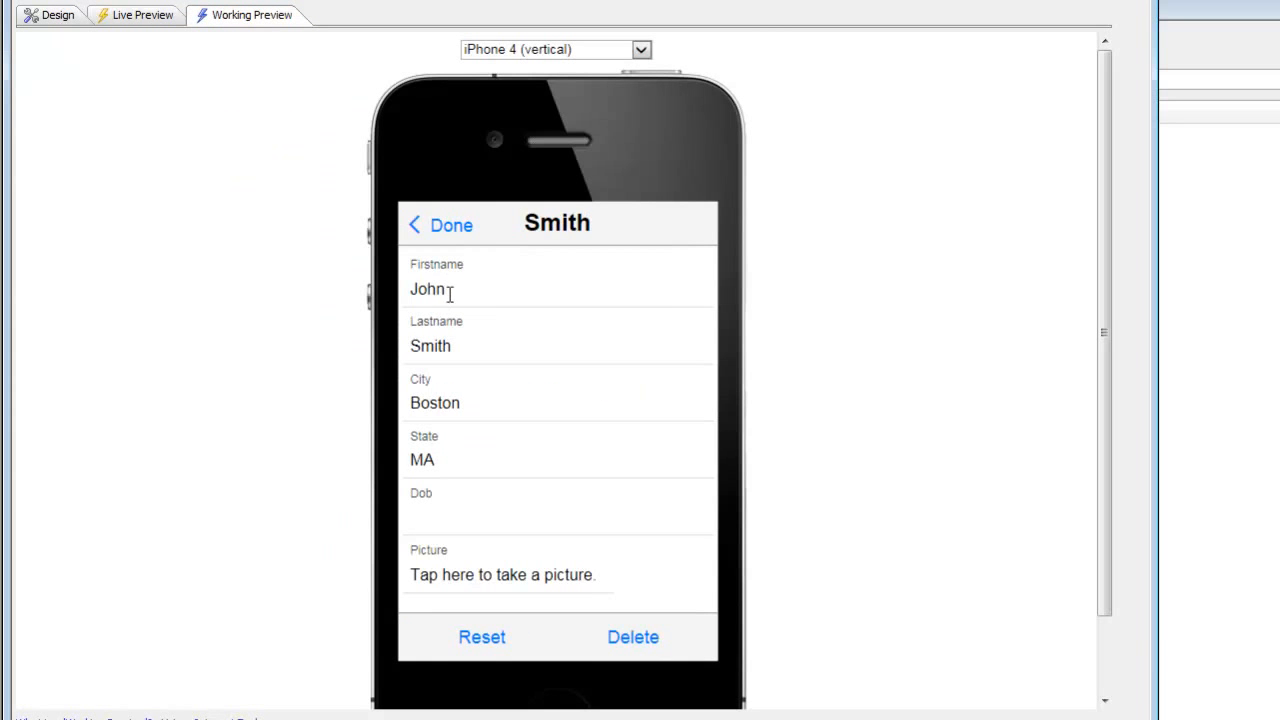
click(446, 290)
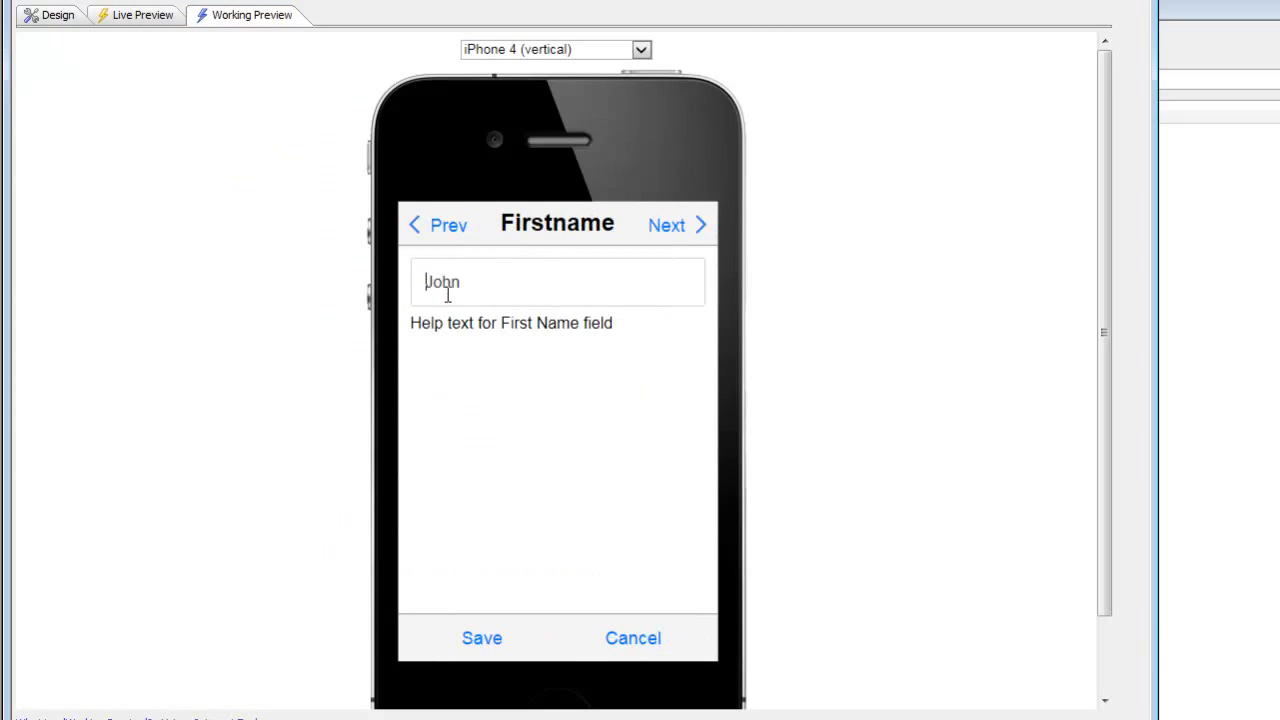
click(665, 233)
click(665, 233)
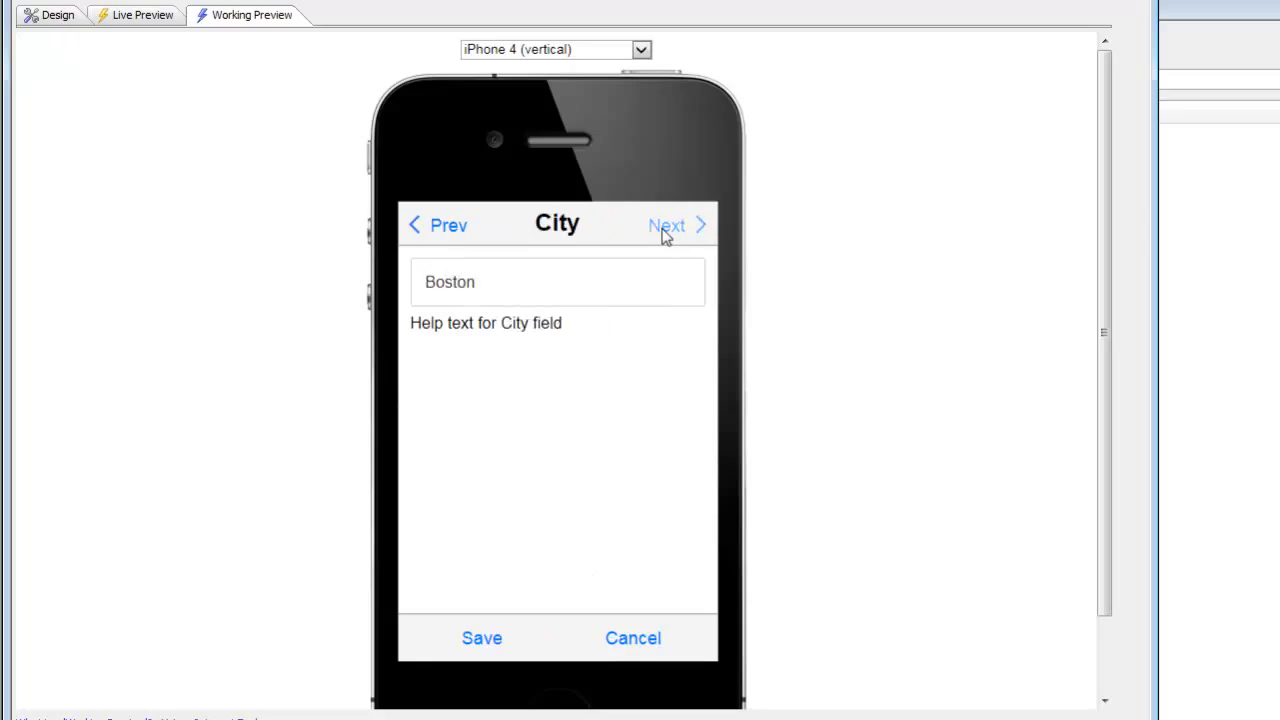
click(665, 233)
click(665, 233)
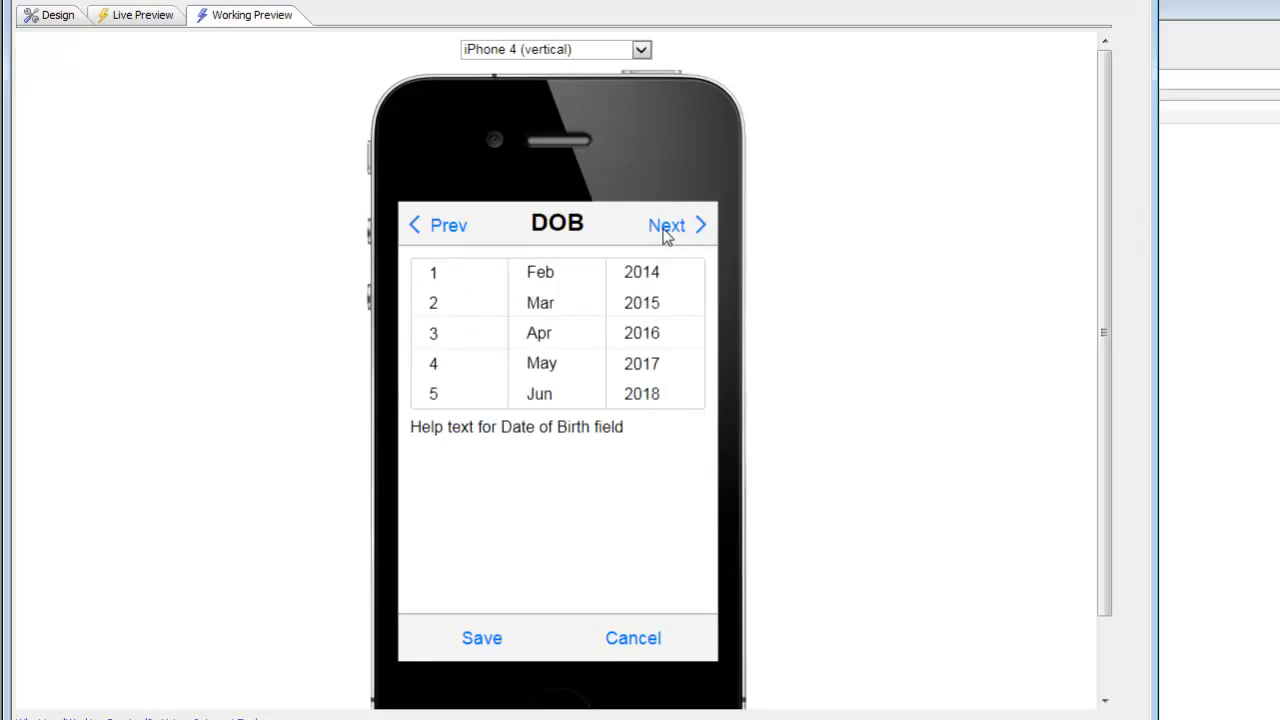
click(666, 230)
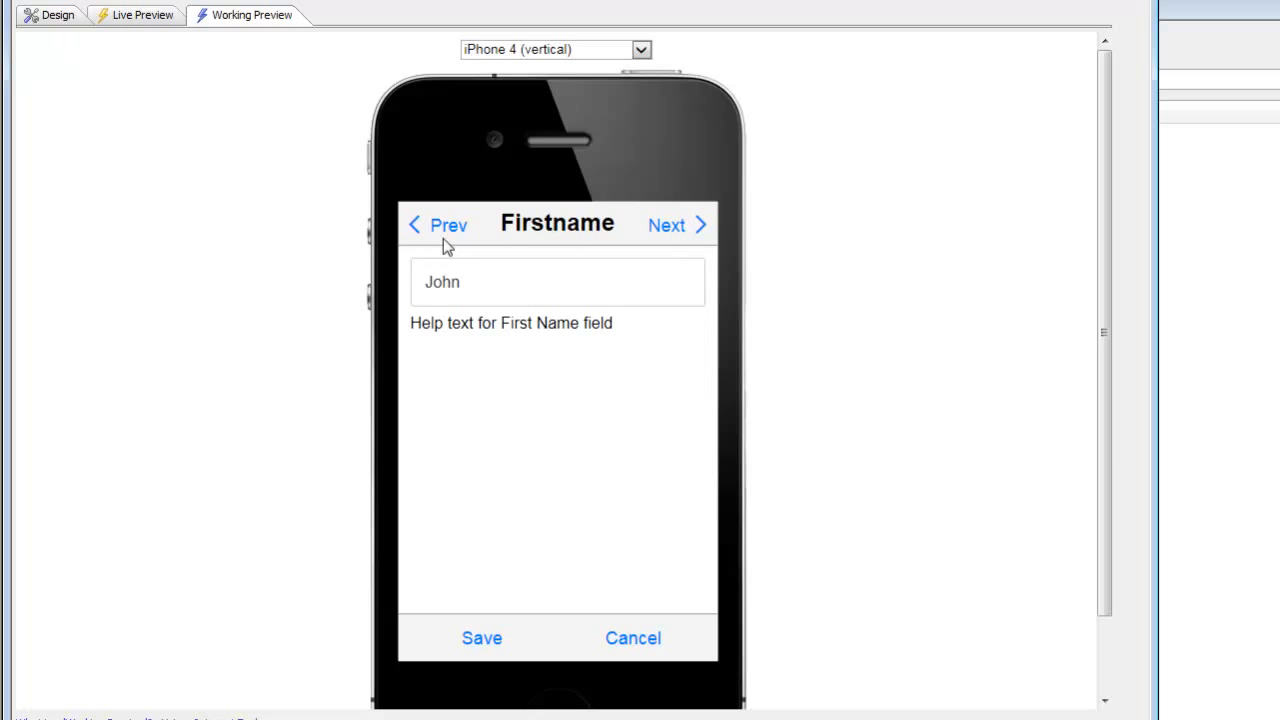
Return to the design and open the Form View Builder for the FORM control
click(50, 15)
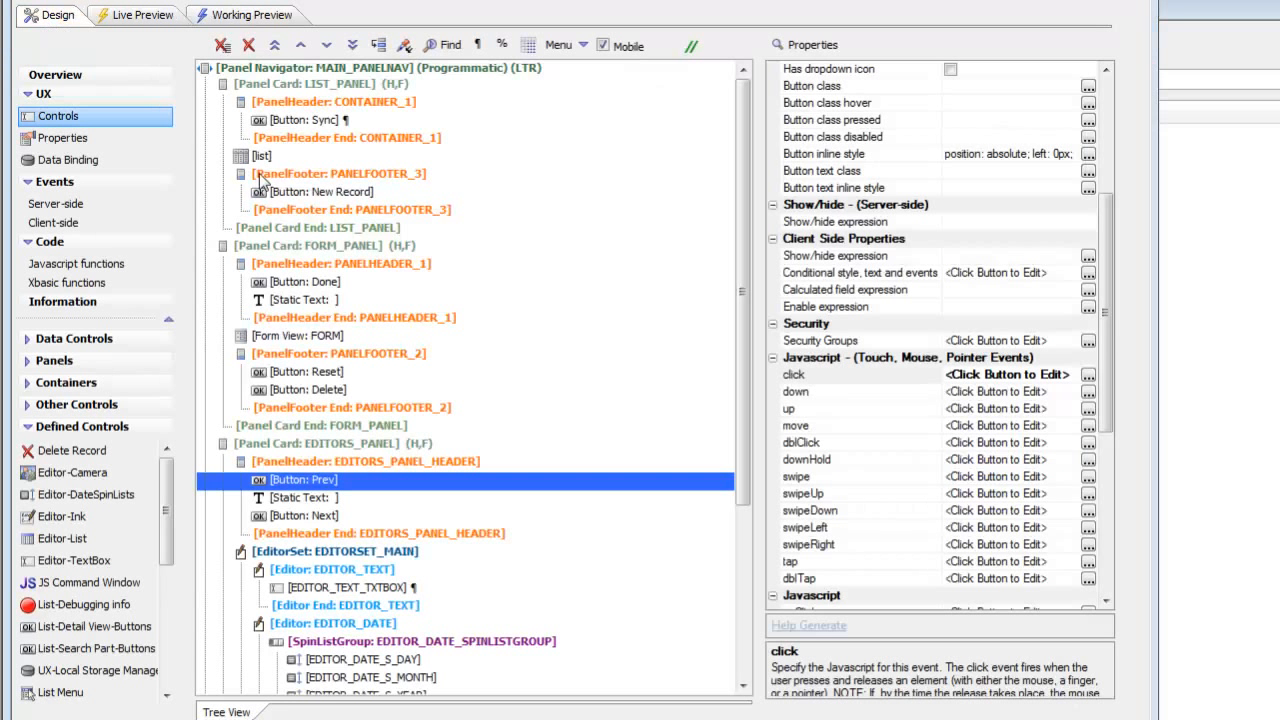
click(280, 340)
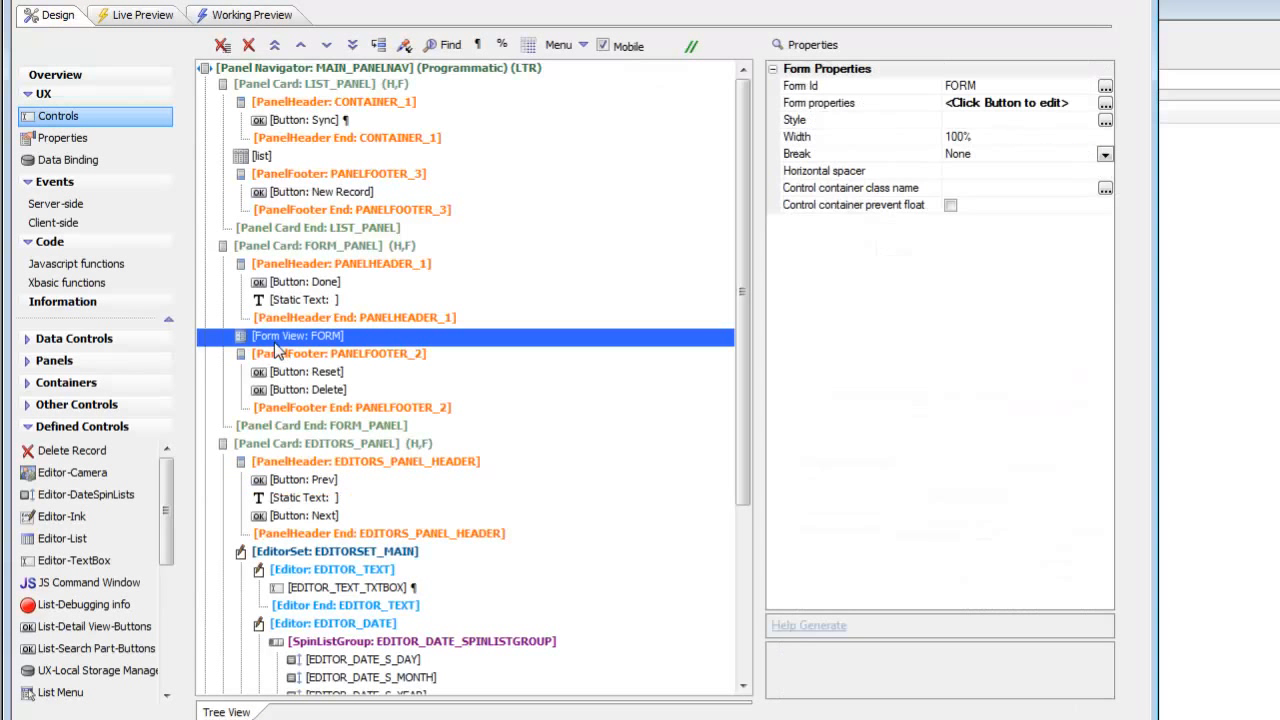
double_click(280, 340)
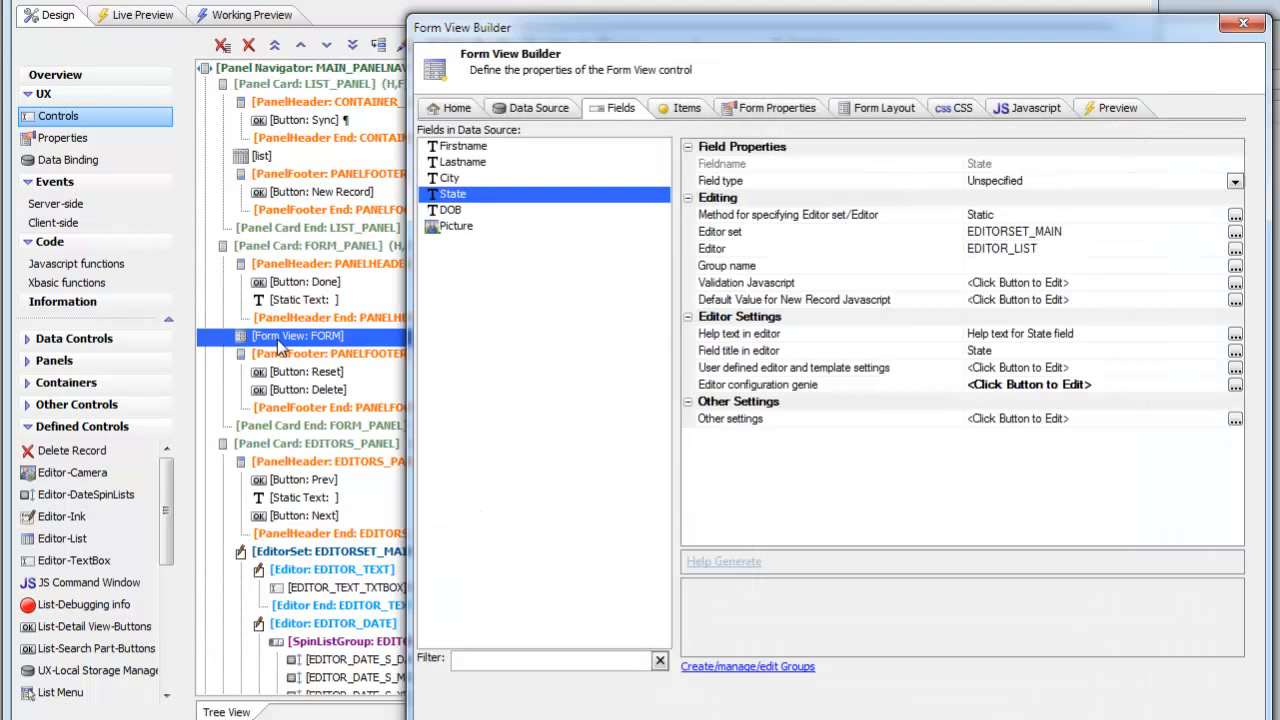
Examine the Loop navigate setting in the FORM control's form properties and close the Form View Builder
click(765, 110)
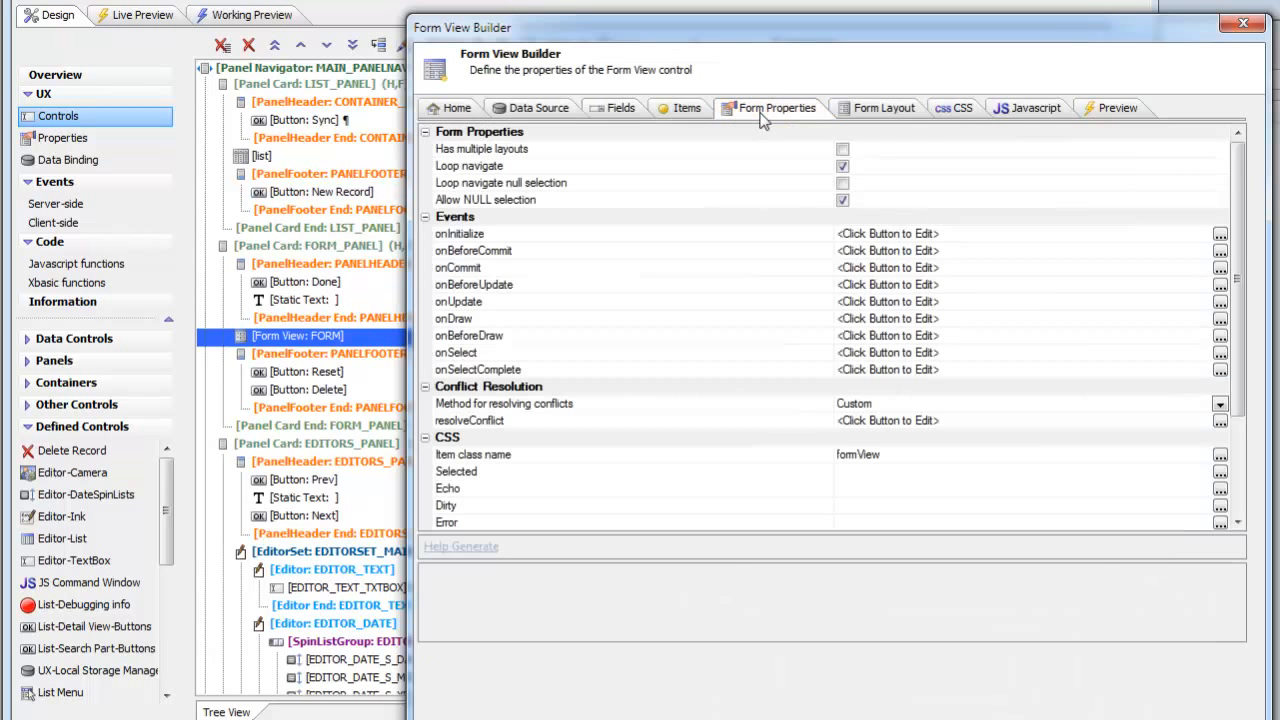
drag(586, 28, 380, 31)
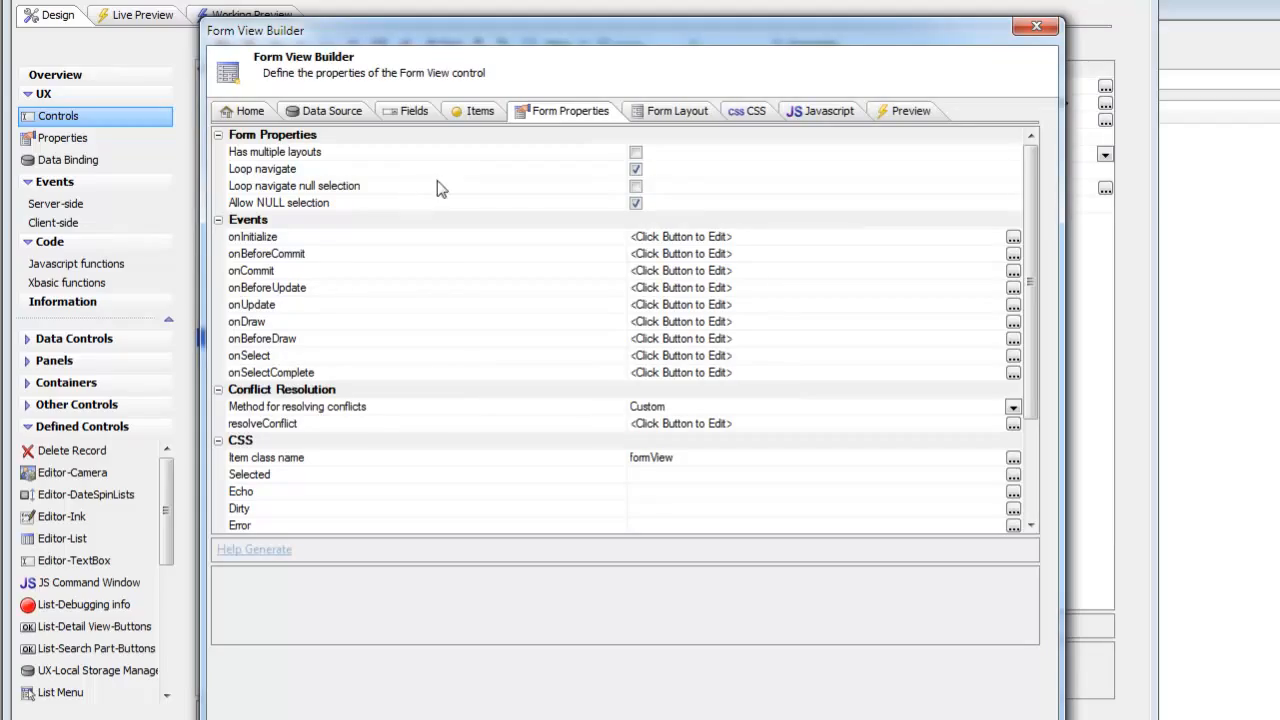
click(306, 170)
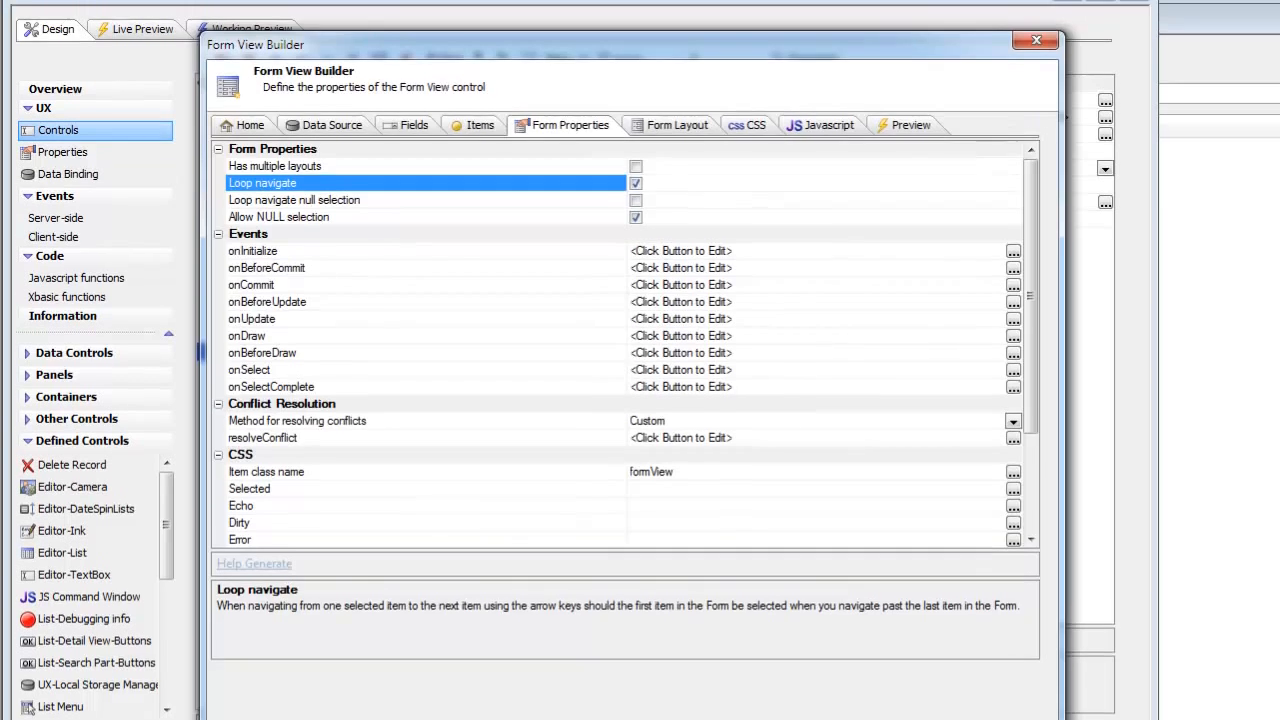
click(938, 719)
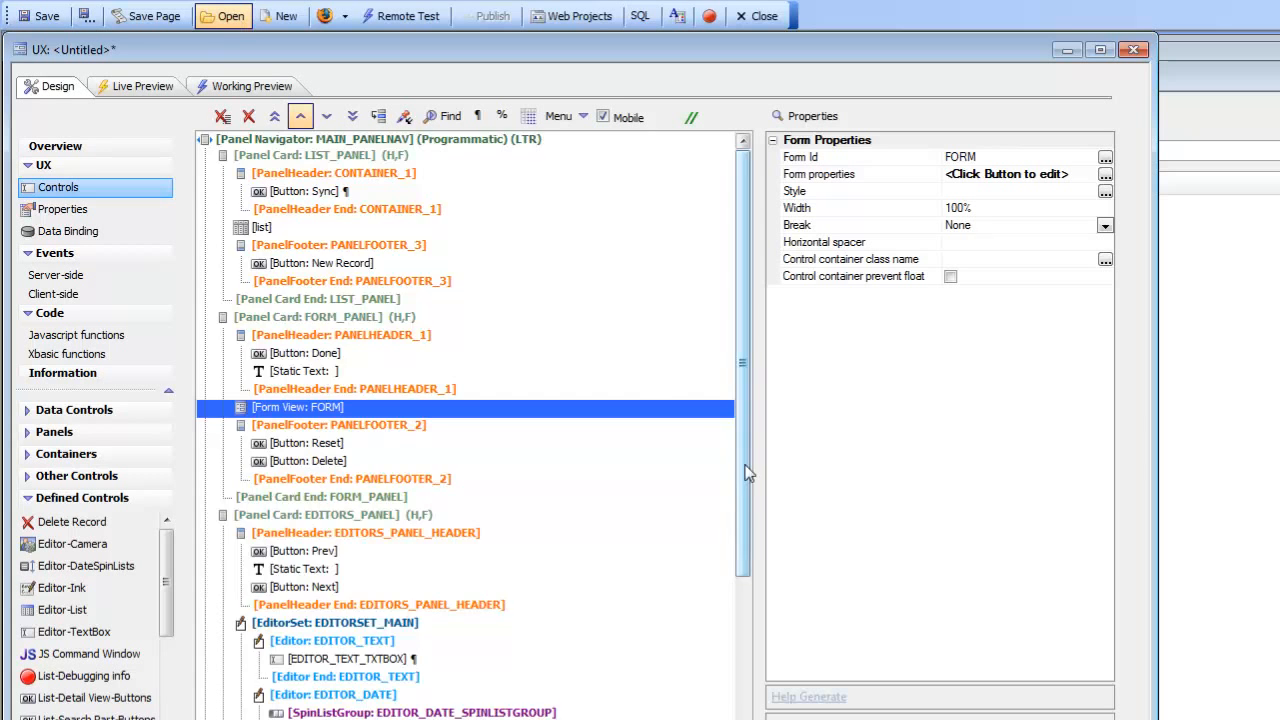
Select the list control and look through the control tree down to the editors in EDITORSET_MAIN
drag(743, 466, 746, 390)
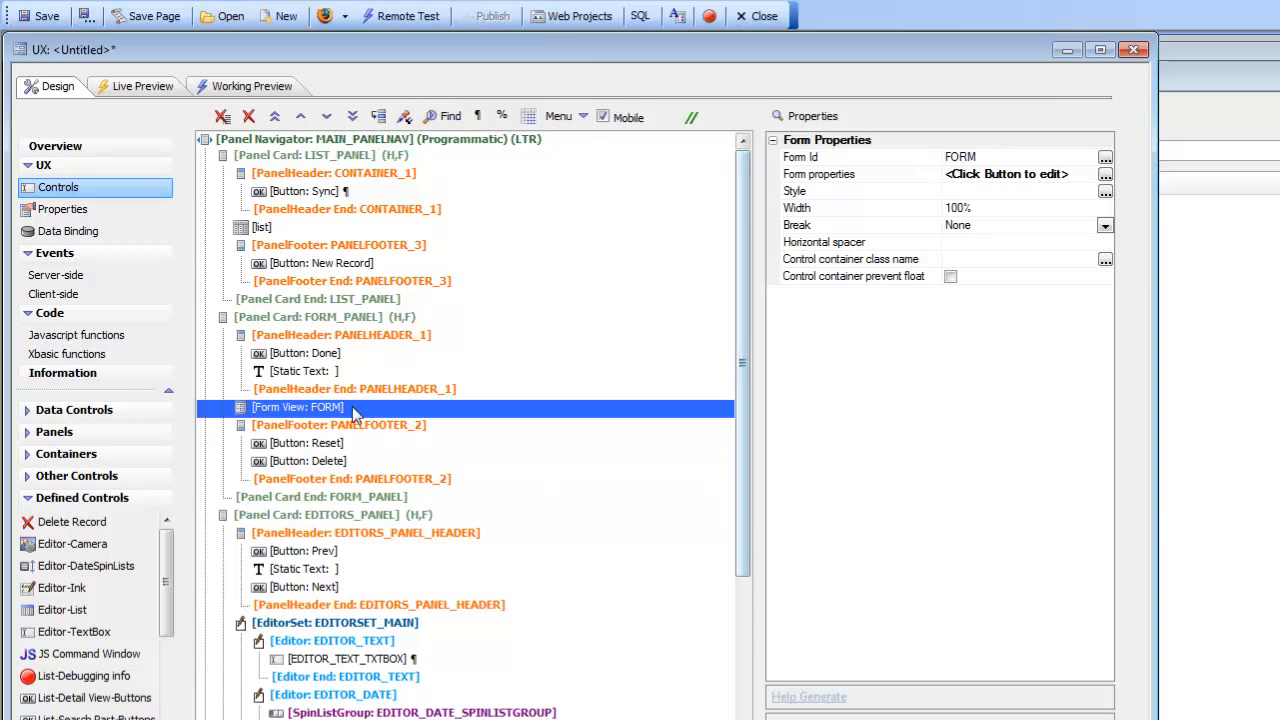
click(254, 234)
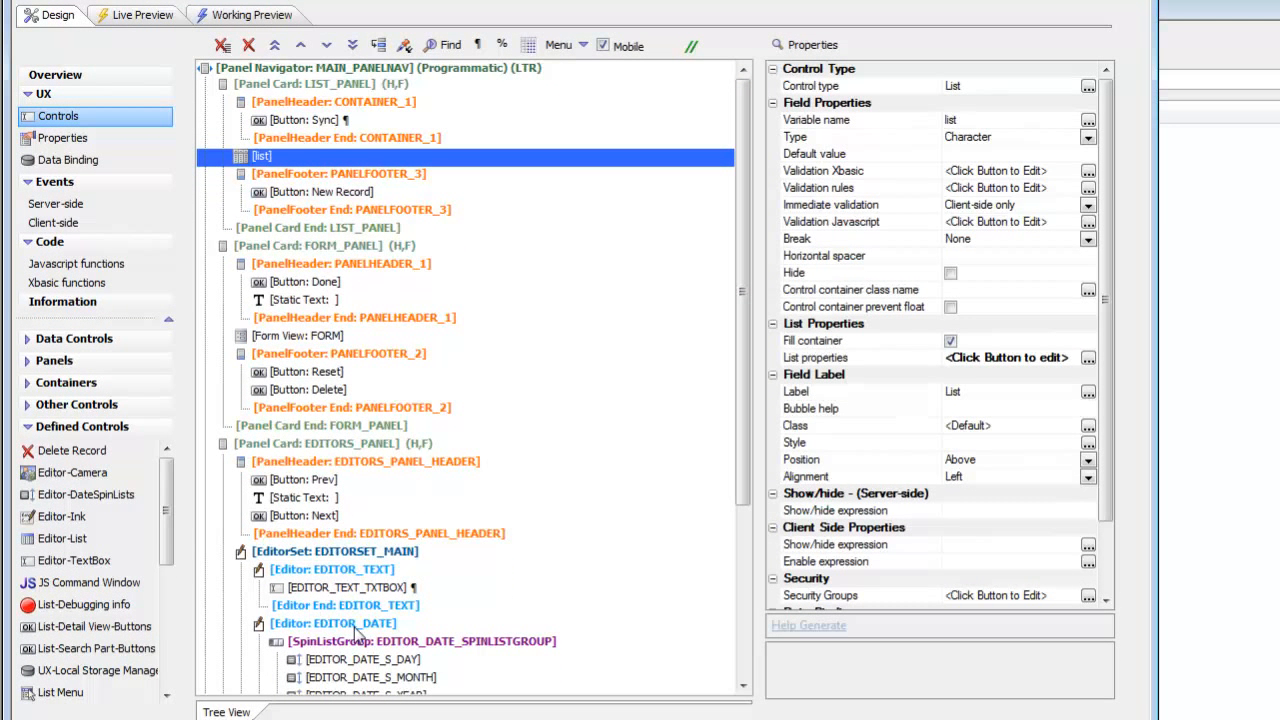
scroll(370, 607, down, 2)
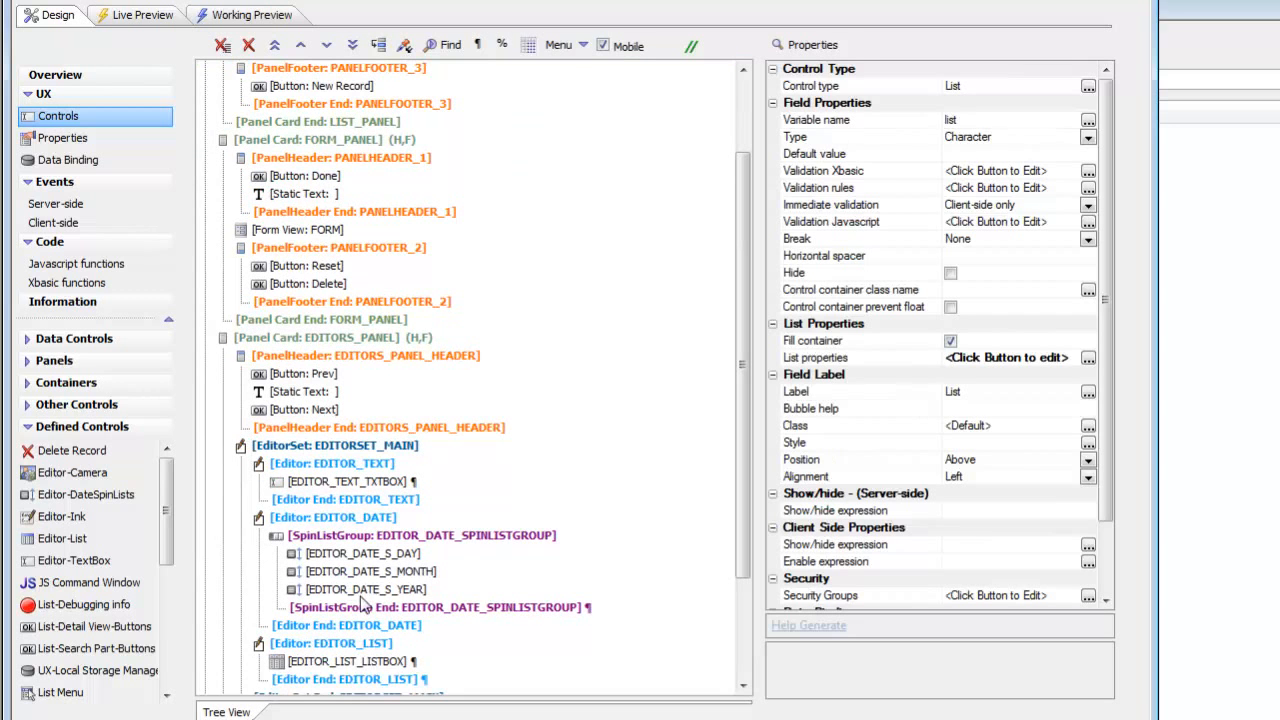